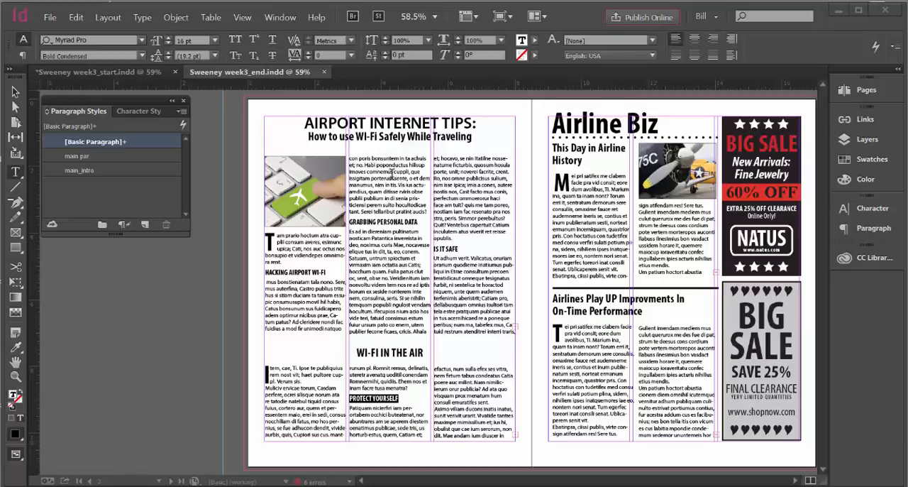
Switch to the Sweeney week3_start.indd document, browse its pages, and display the empty page 2
click(244, 72)
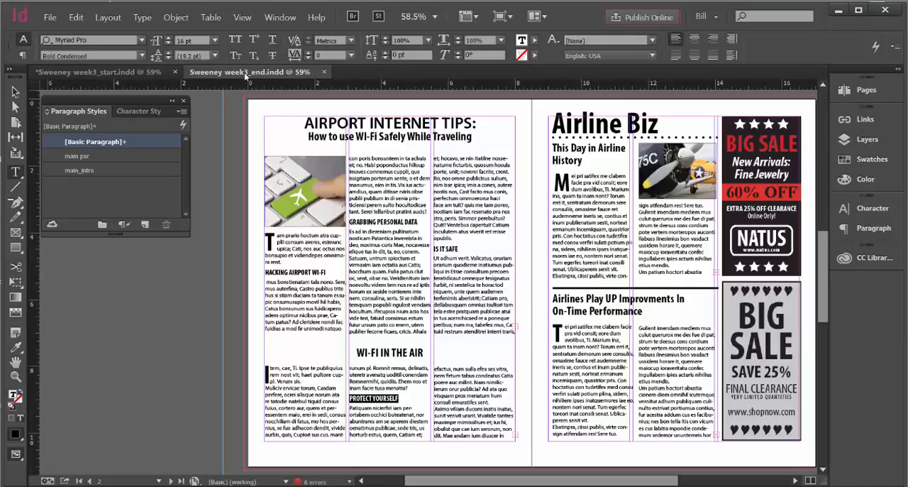
click(142, 72)
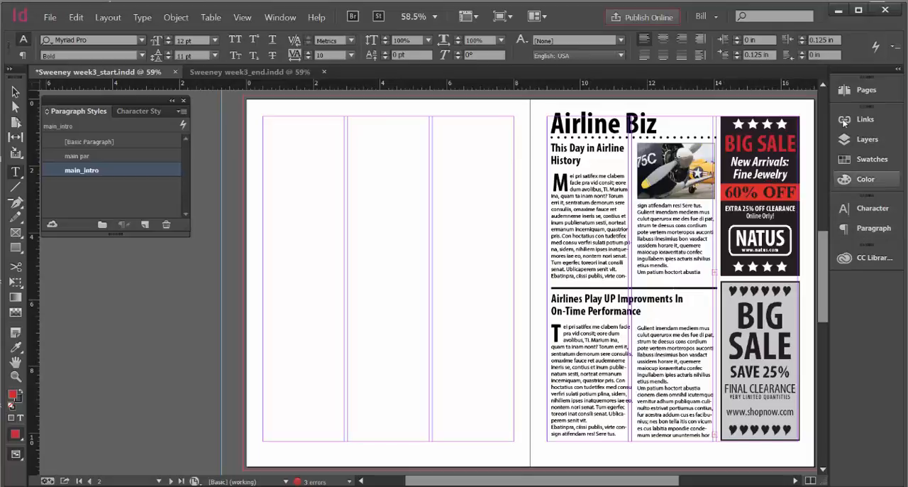
click(849, 91)
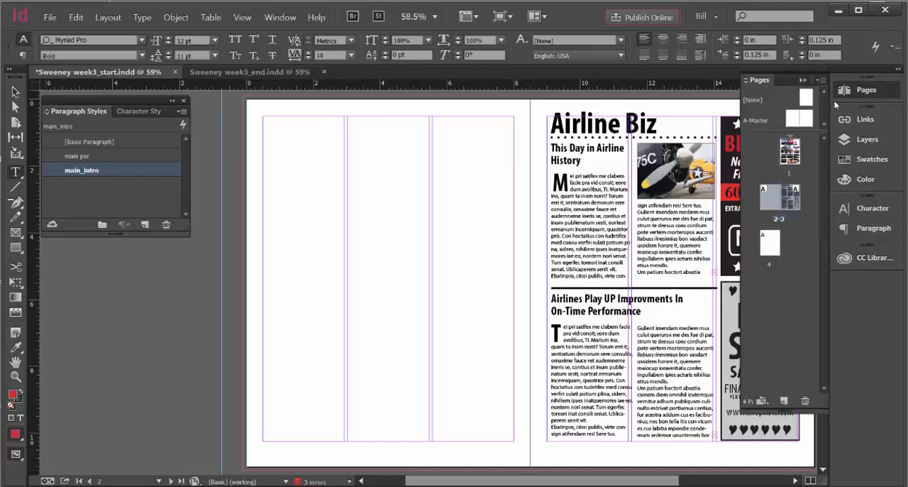
double_click(793, 159)
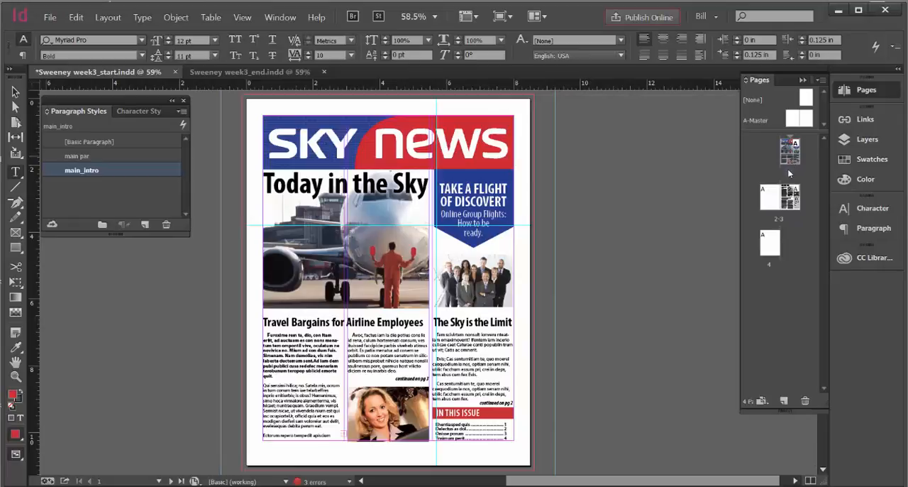
double_click(789, 205)
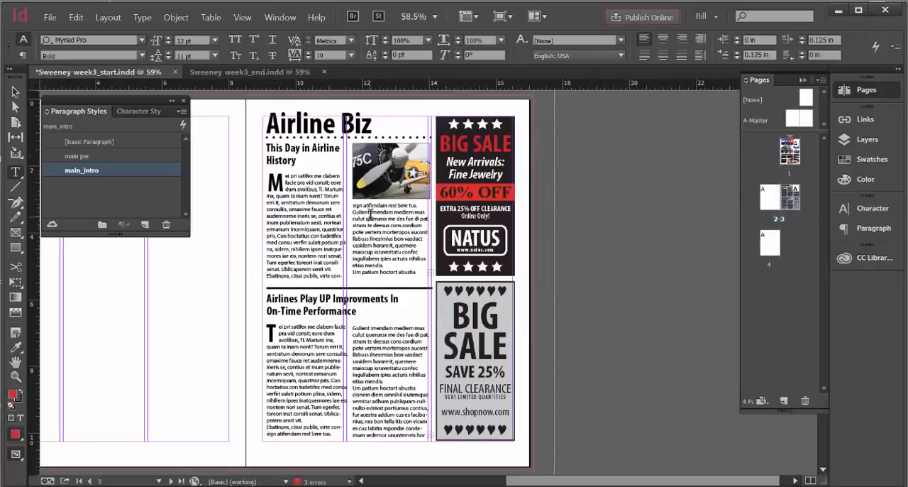
double_click(768, 199)
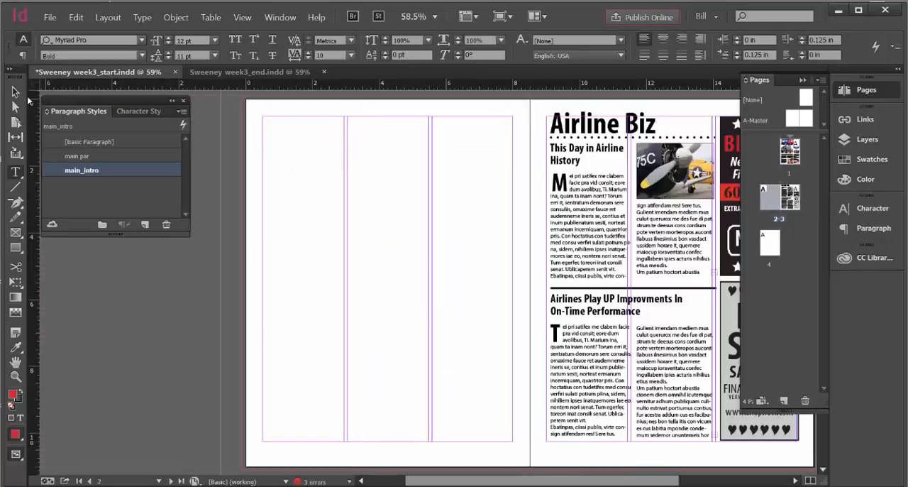
Make the Trace layer visible so its faded layout guides work on page 2
click(15, 92)
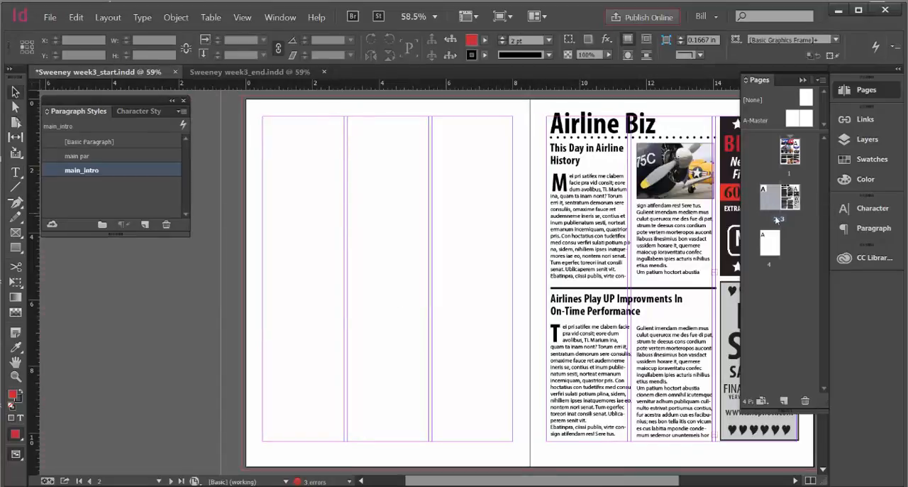
click(861, 141)
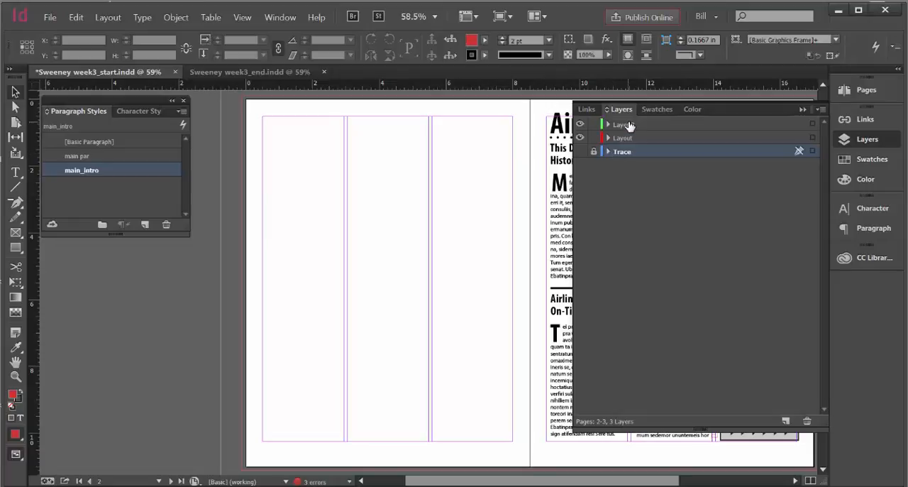
click(592, 151)
click(580, 151)
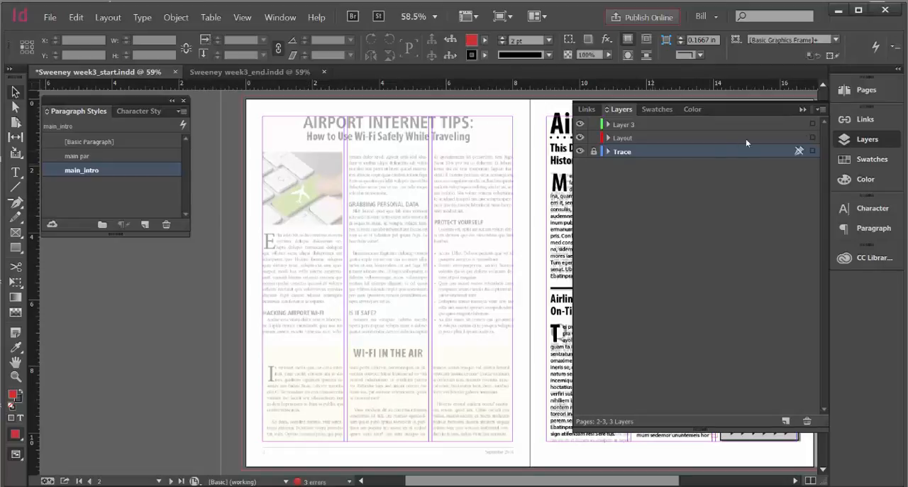
click(802, 111)
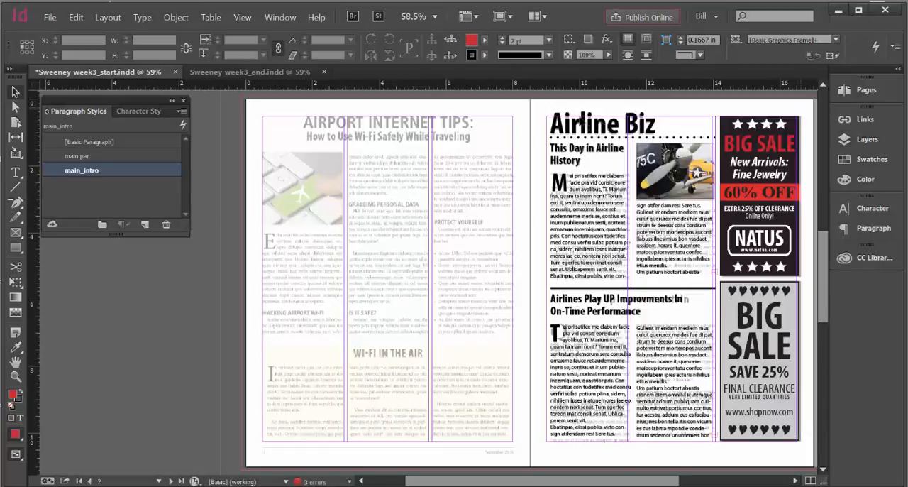
On the Layout layer, draw a text frame across all three columns over page 2's traced headline and centre its text
click(16, 172)
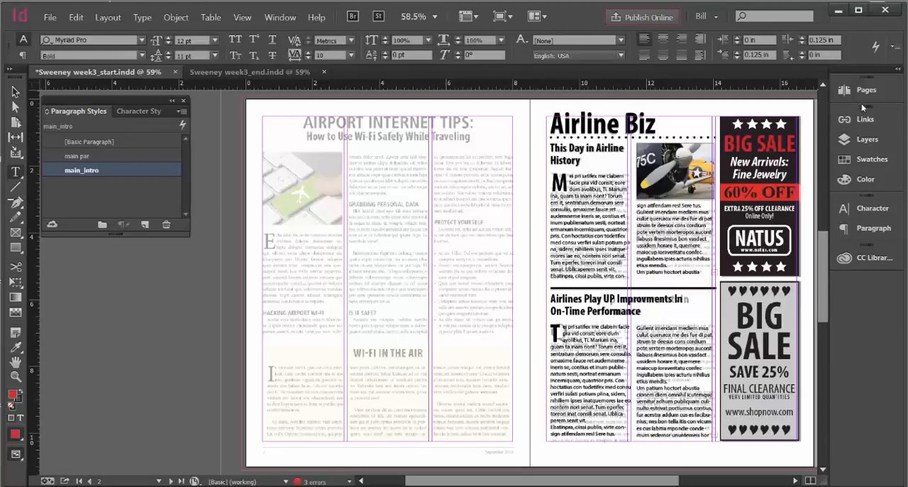
click(863, 138)
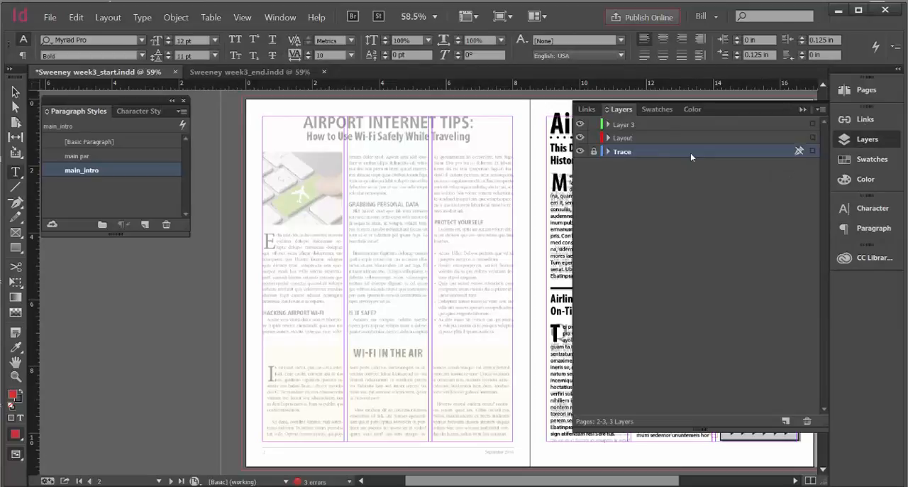
click(640, 135)
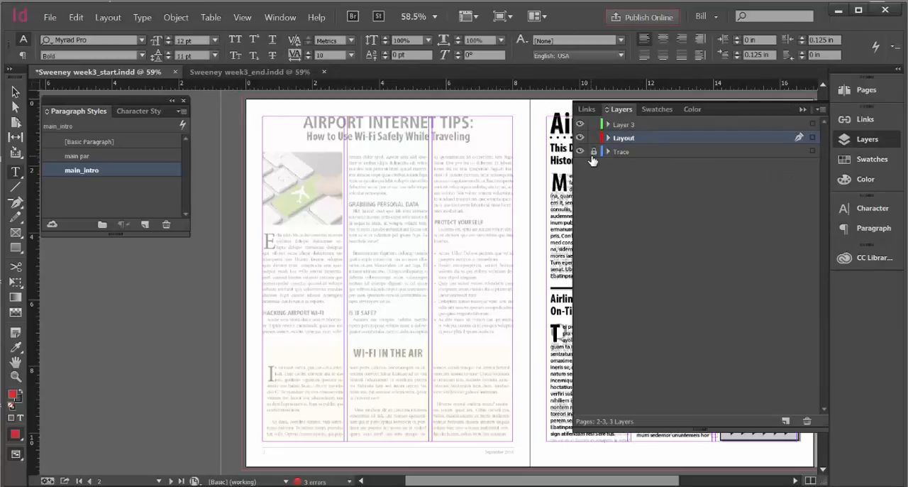
click(803, 109)
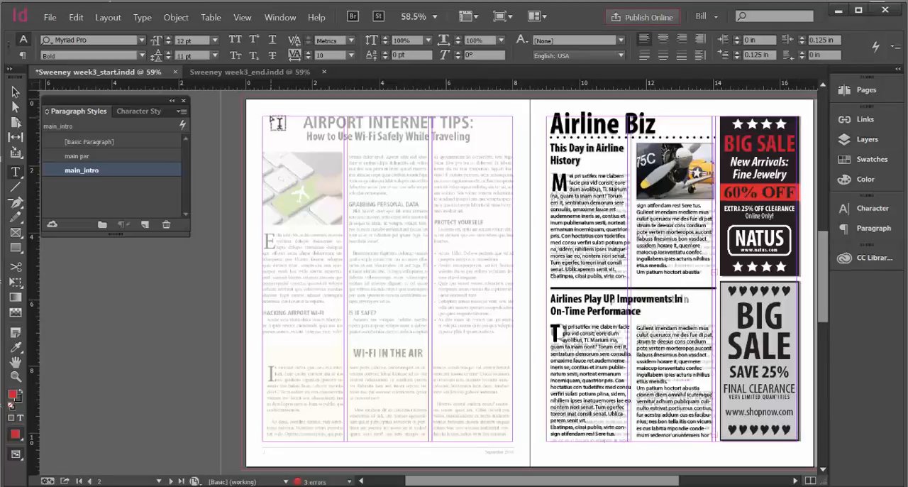
drag(269, 124, 513, 151)
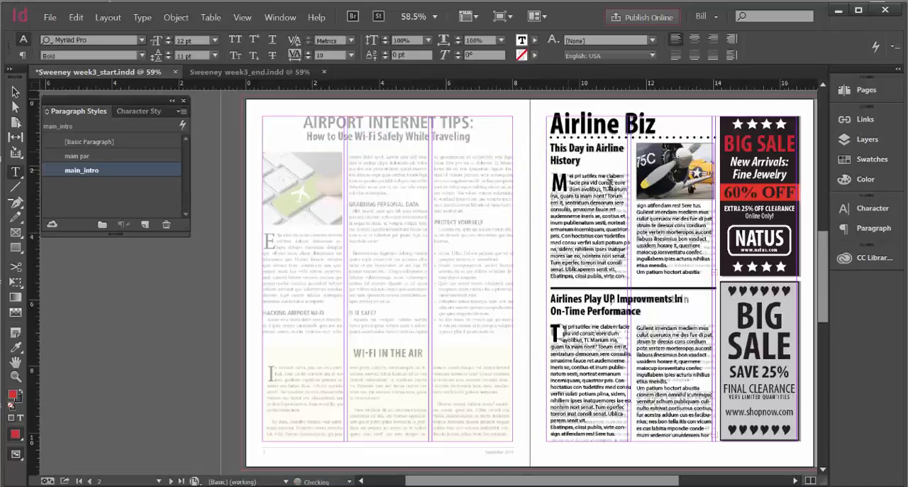
click(693, 43)
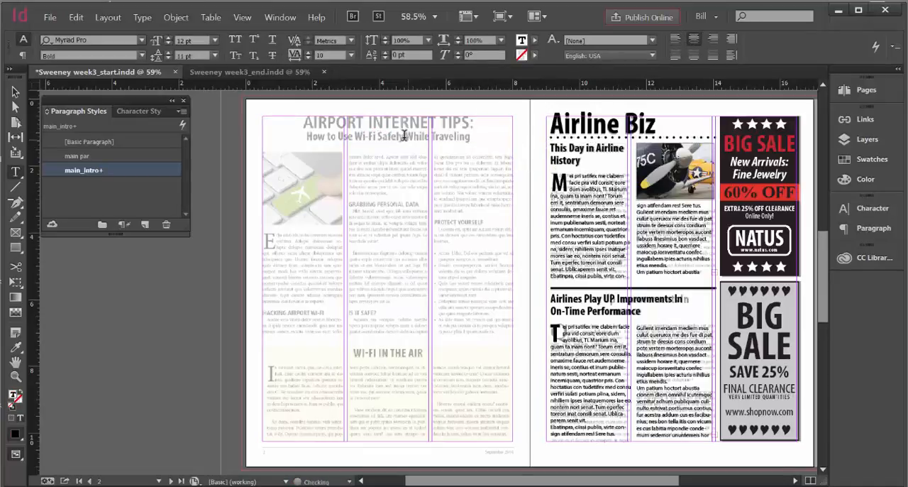
Copy the "AIRPORT INTERNET TIPS:" headline and its "How to use WI-Fi Safely While Traveling" line from the Word document into the new text frame
click(251, 1)
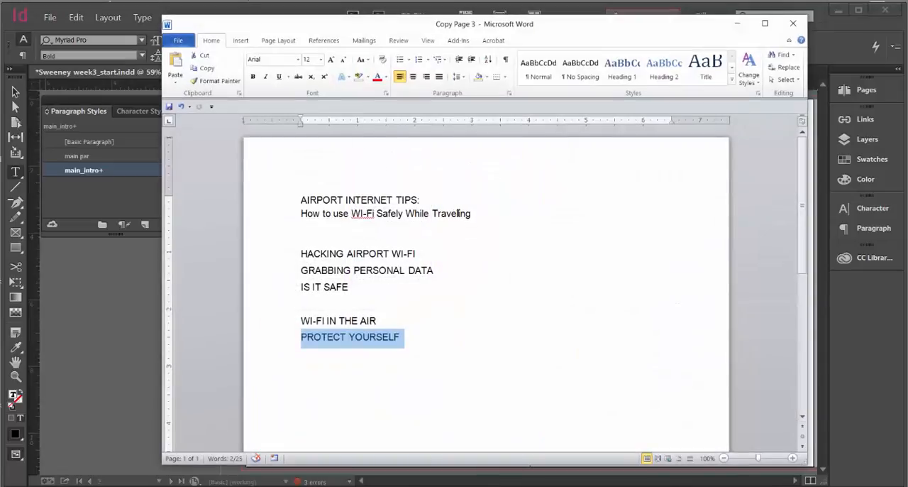
drag(474, 215, 301, 202)
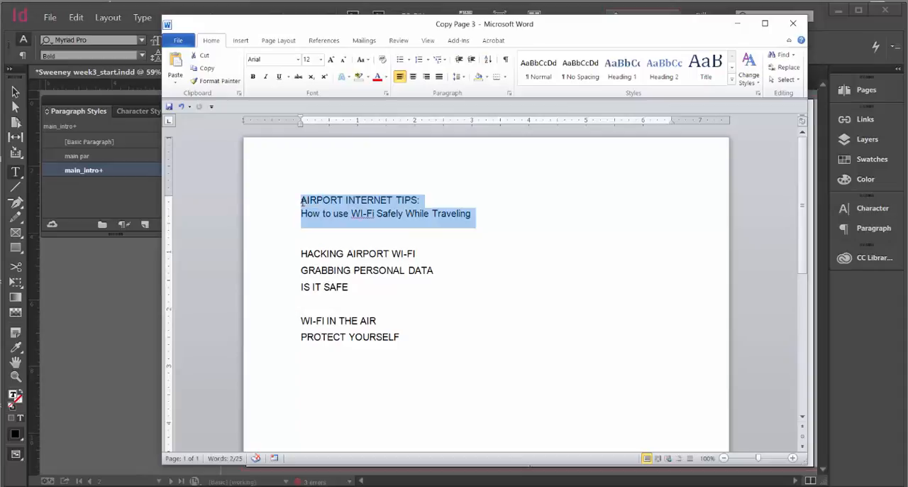
right_click(409, 219)
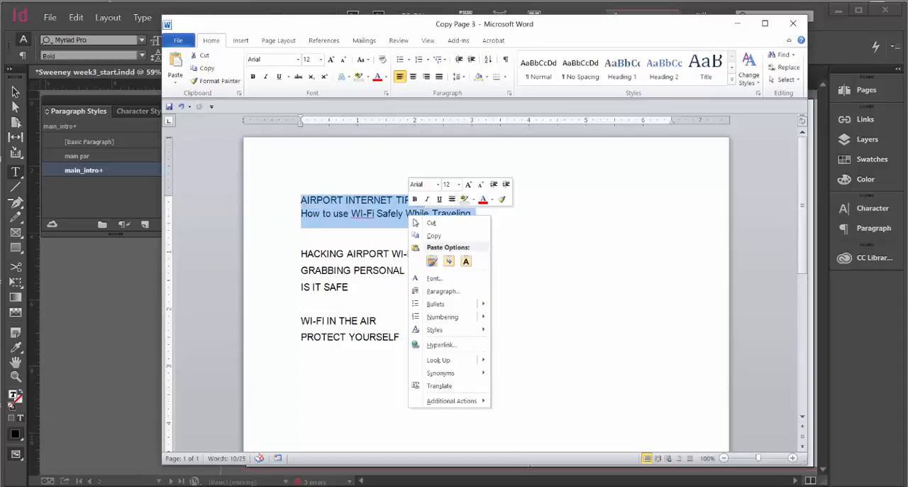
click(429, 237)
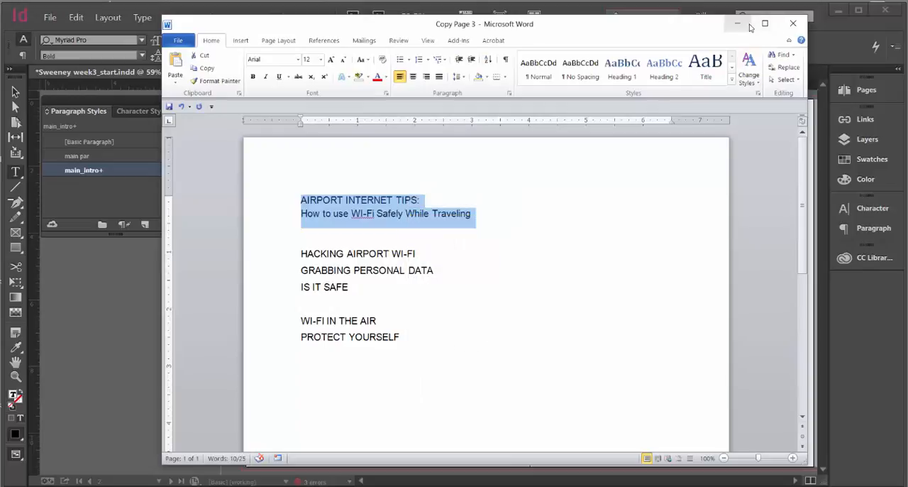
click(738, 24)
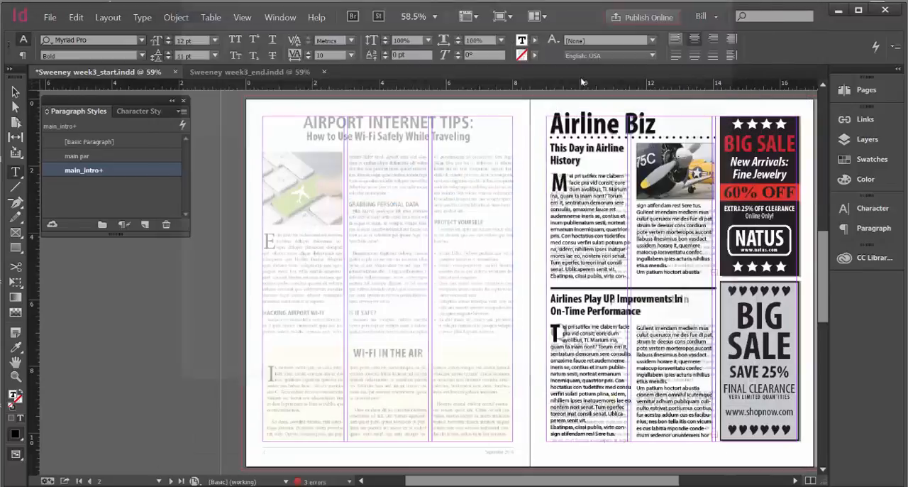
click(404, 126)
key(ctrl+v)
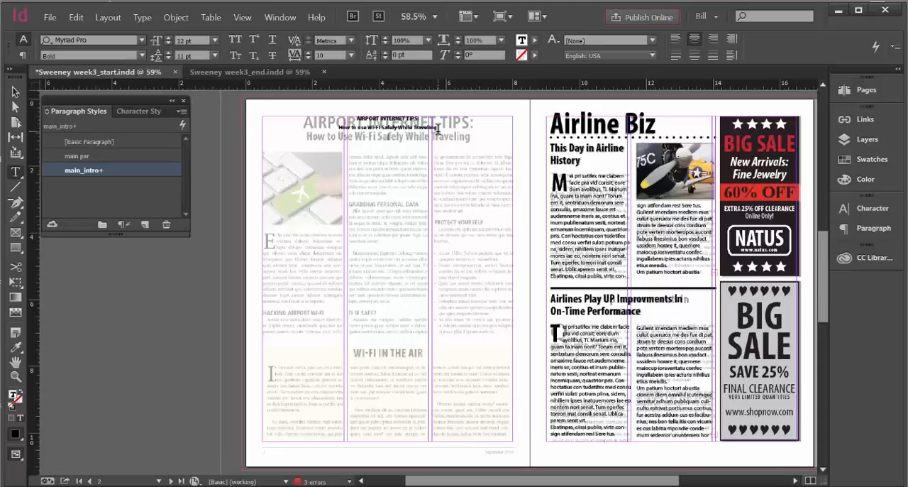
Apply the Bold Condensed font style to both pasted headline lines
drag(408, 132, 348, 118)
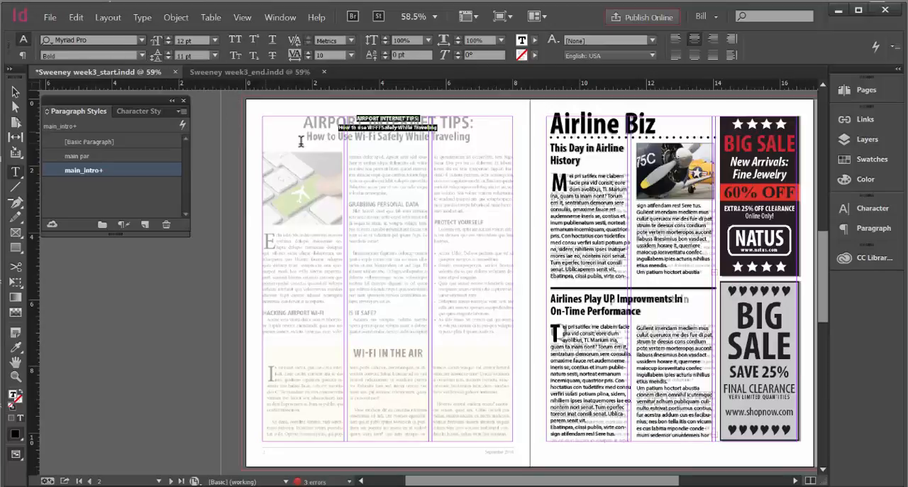
click(141, 56)
click(101, 98)
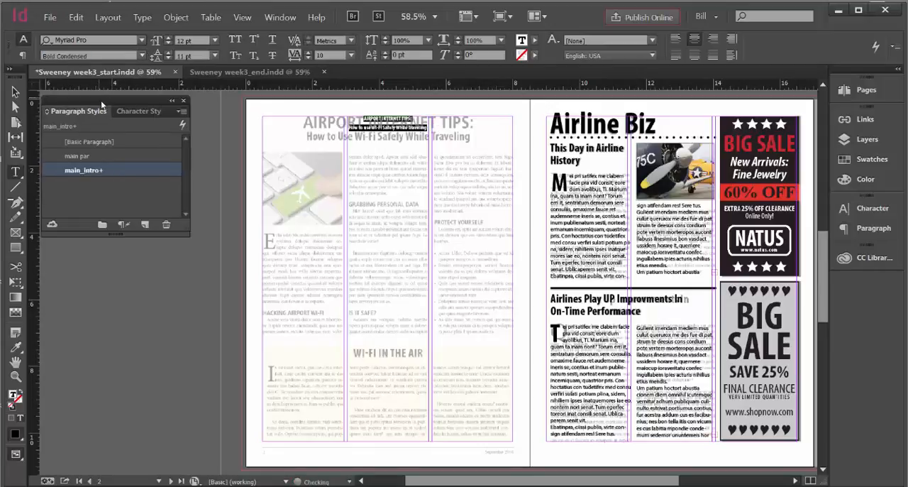
Increase the font size of both headline lines to 35 pt
click(169, 39)
click(169, 39)
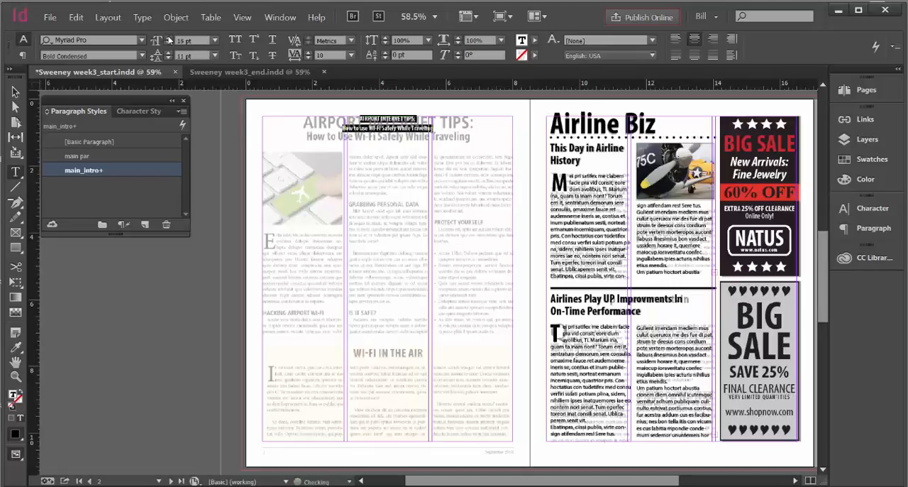
click(169, 39)
click(169, 39)
click(169, 39)
click(169, 39)
click(169, 39)
click(168, 39)
click(169, 39)
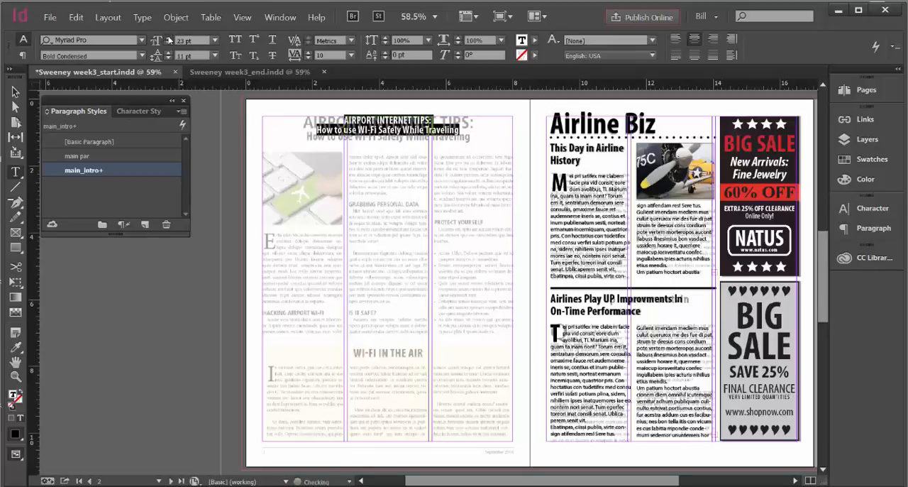
click(169, 39)
click(169, 39)
click(169, 39)
click(168, 39)
click(169, 39)
click(169, 40)
click(169, 39)
click(169, 39)
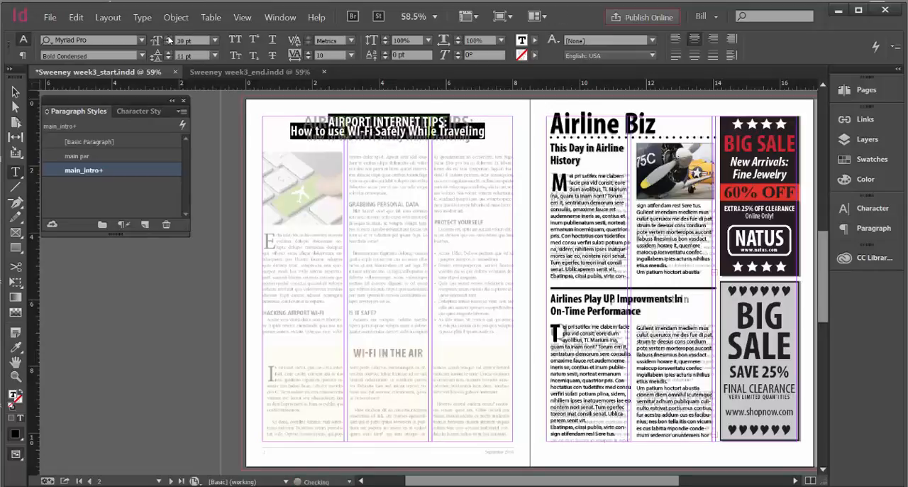
click(169, 39)
click(168, 39)
click(169, 39)
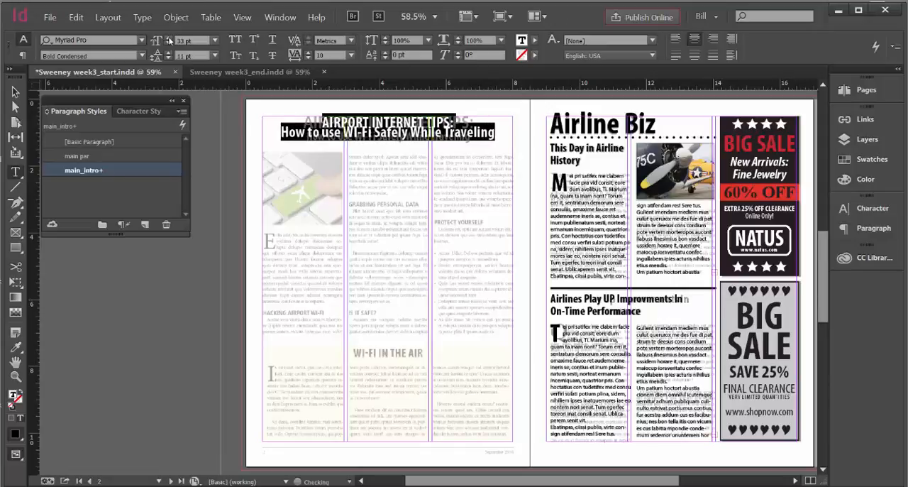
click(169, 39)
click(168, 39)
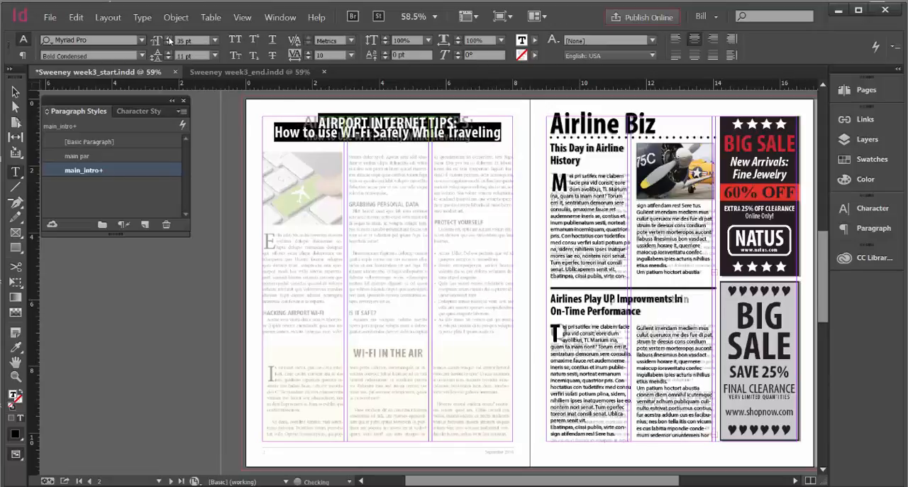
Reduce the font size of the "How to use WI-Fi Safely While Traveling" line to 25 pt
click(470, 132)
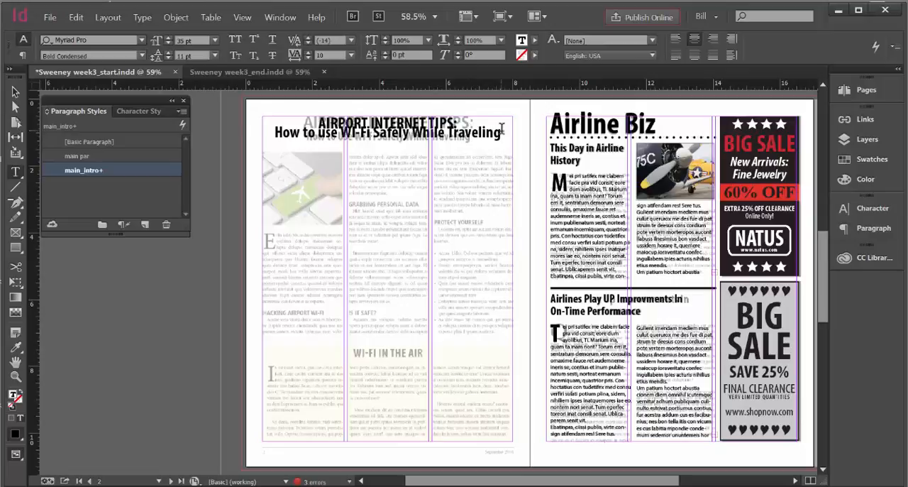
drag(502, 132, 274, 135)
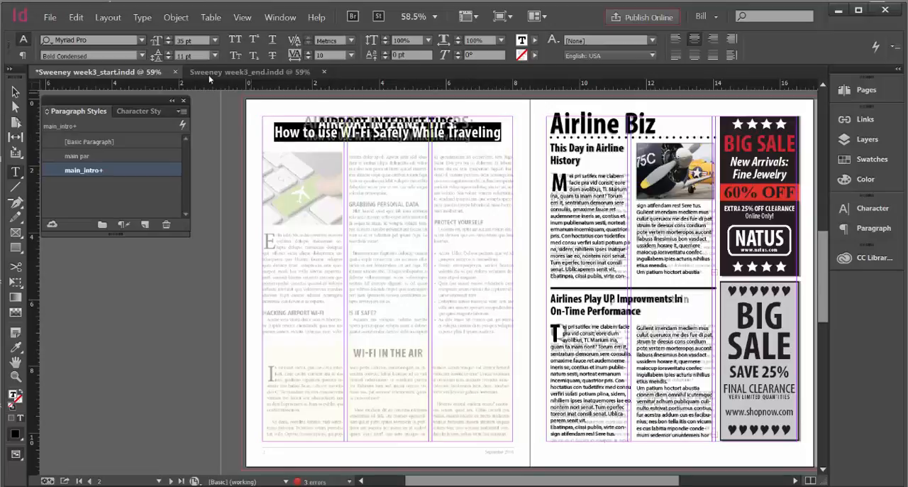
click(169, 43)
click(170, 43)
click(170, 43)
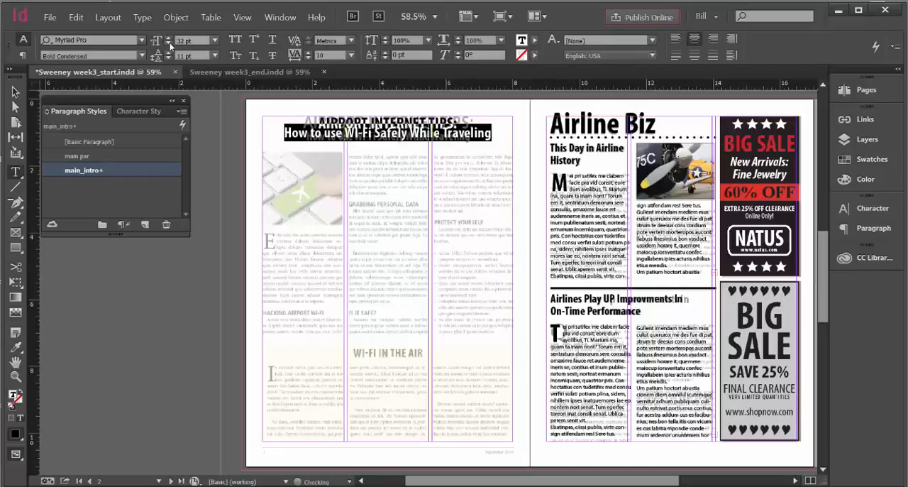
click(169, 43)
click(170, 43)
click(169, 43)
click(170, 43)
click(170, 43)
click(170, 43)
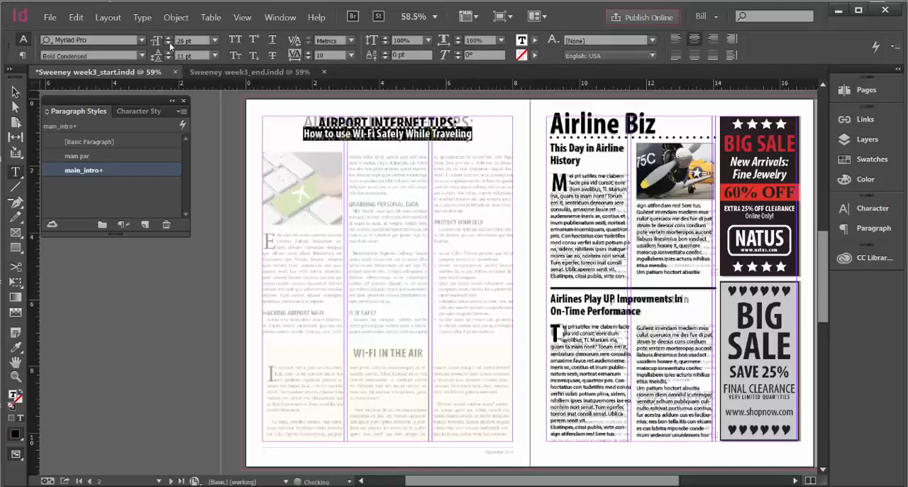
click(169, 43)
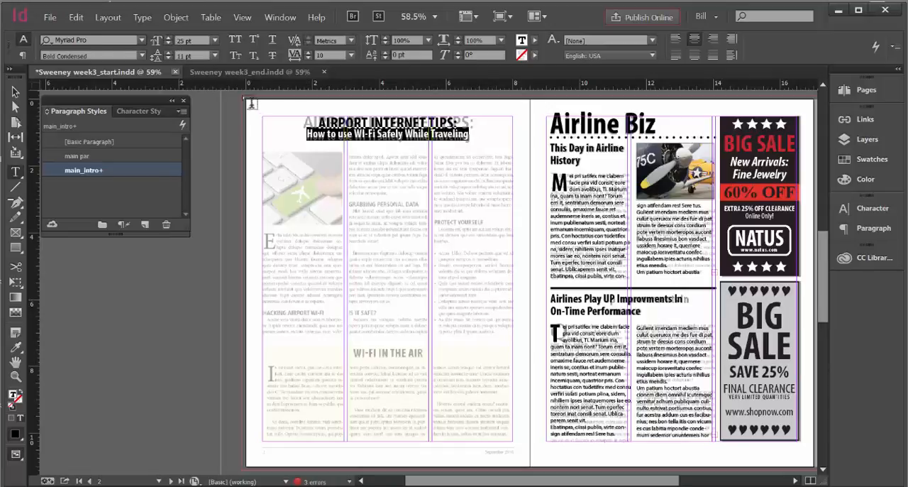
Set the font size of the "AIRPORT INTERNET TIPS:" headline line to 36 pt
click(488, 138)
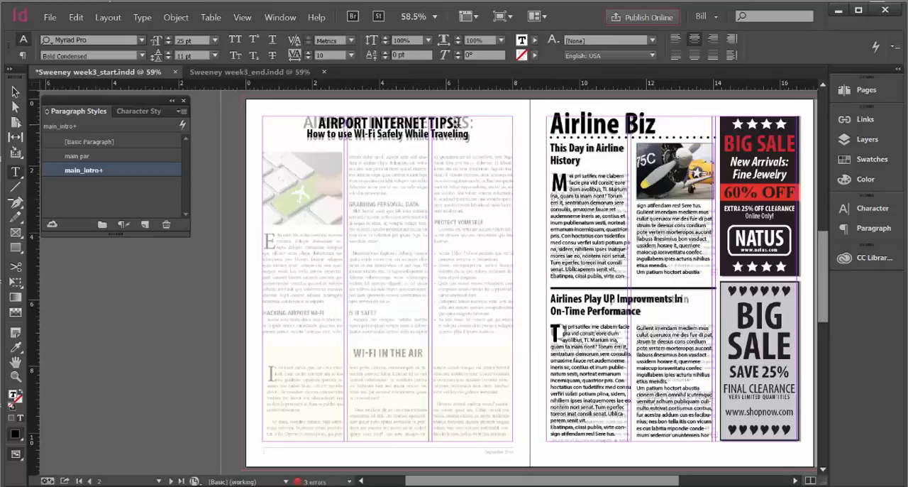
drag(459, 123, 313, 115)
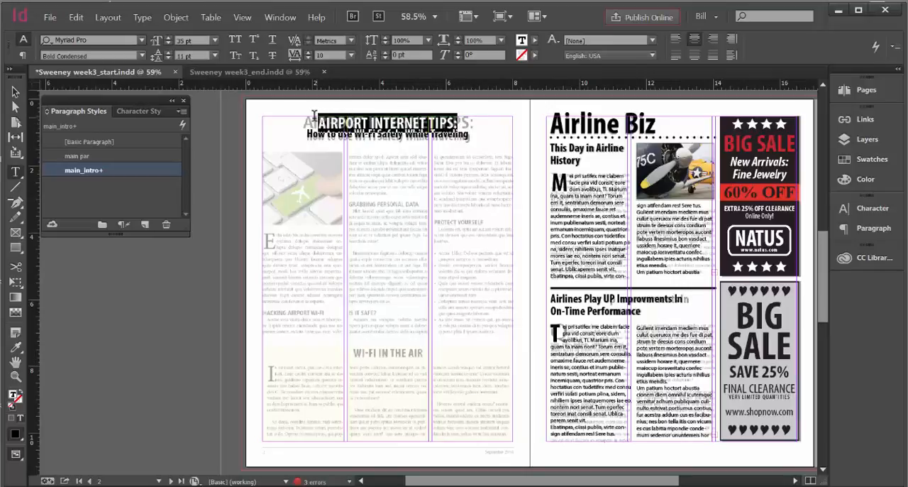
click(167, 40)
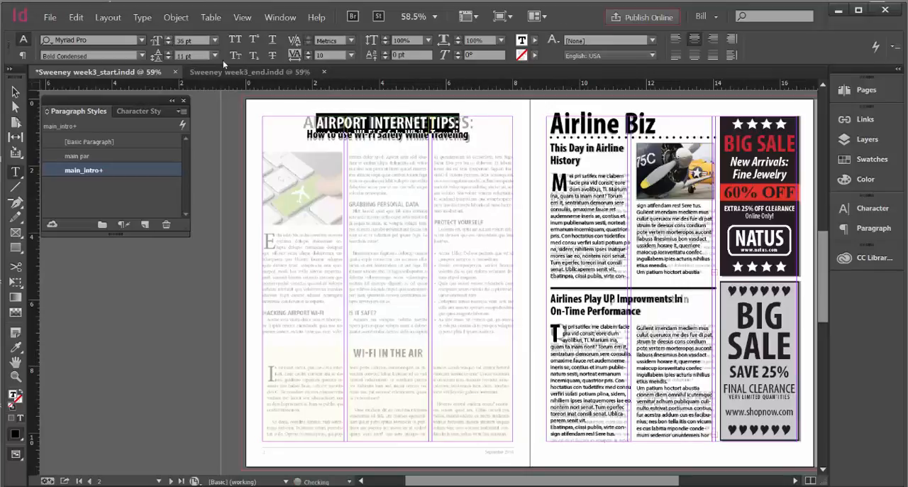
click(504, 135)
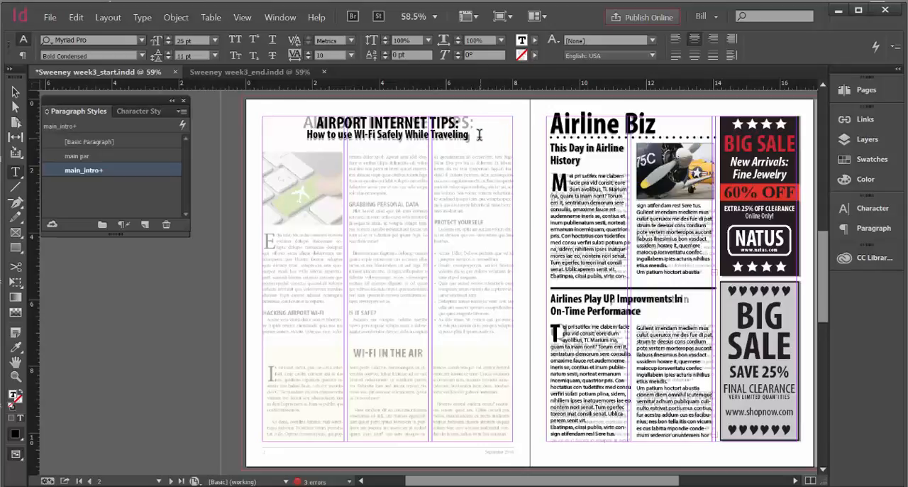
Increase the leading of the "How to use WI-Fi Safely While Traveling" line to 15 pt
drag(475, 134, 307, 135)
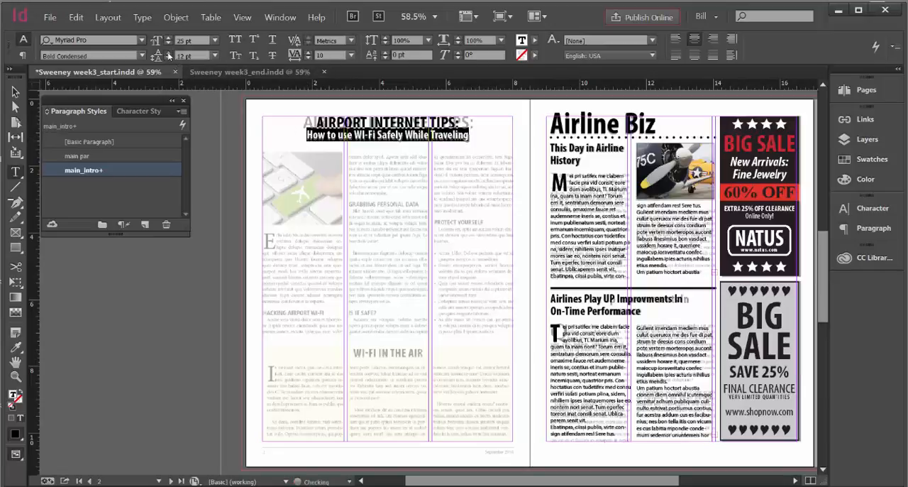
click(168, 54)
click(168, 54)
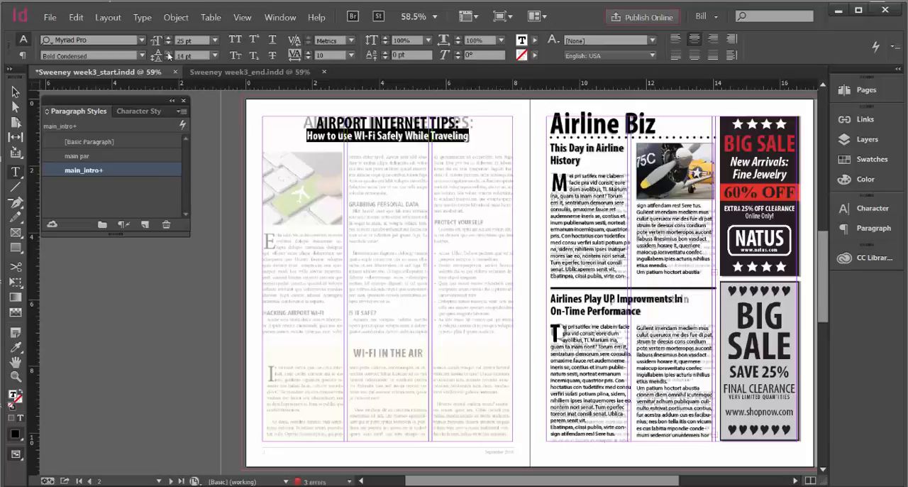
click(168, 54)
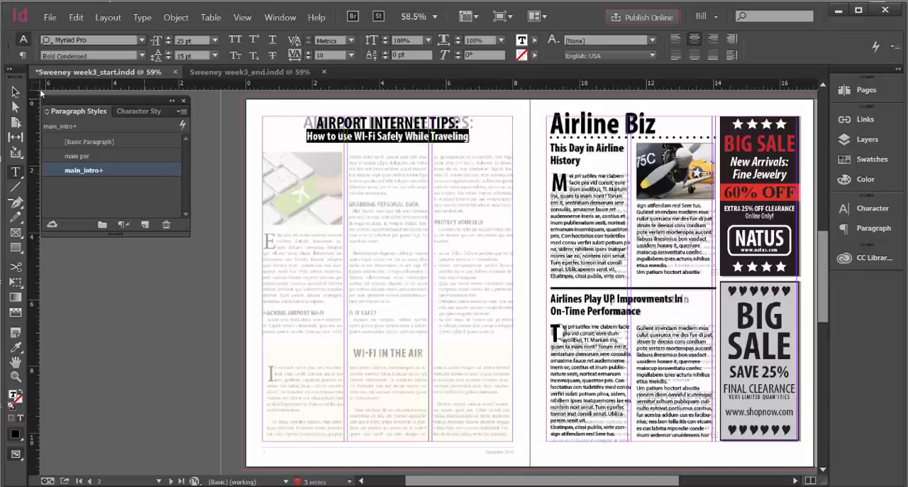
click(16, 93)
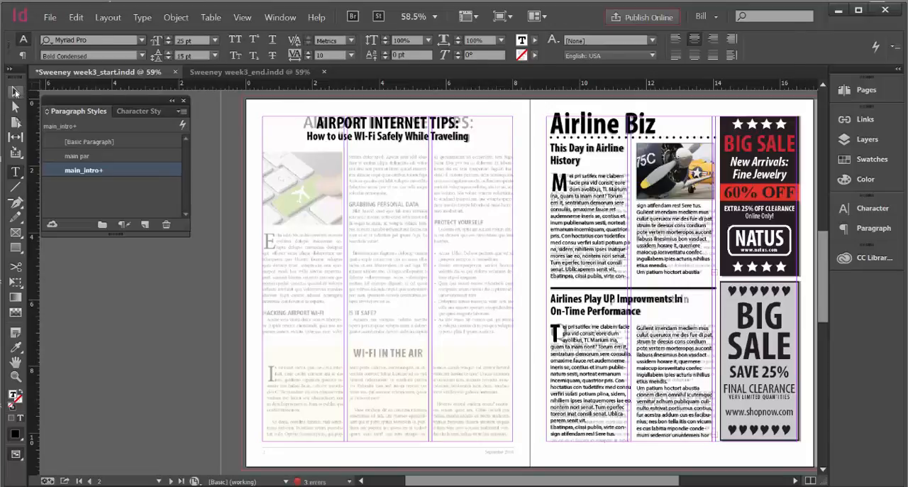
Widen the tracking of the "AIRPORT INTERNET TIPS:" line to 80
double_click(460, 125)
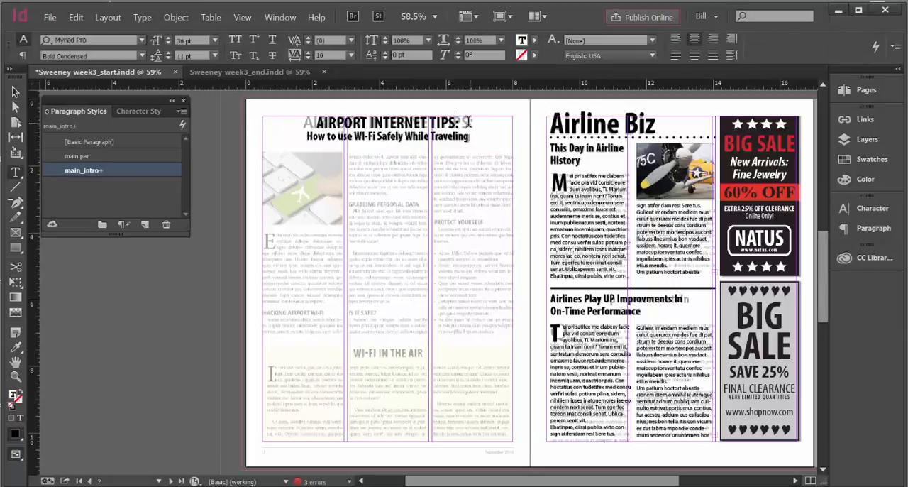
drag(463, 124, 300, 121)
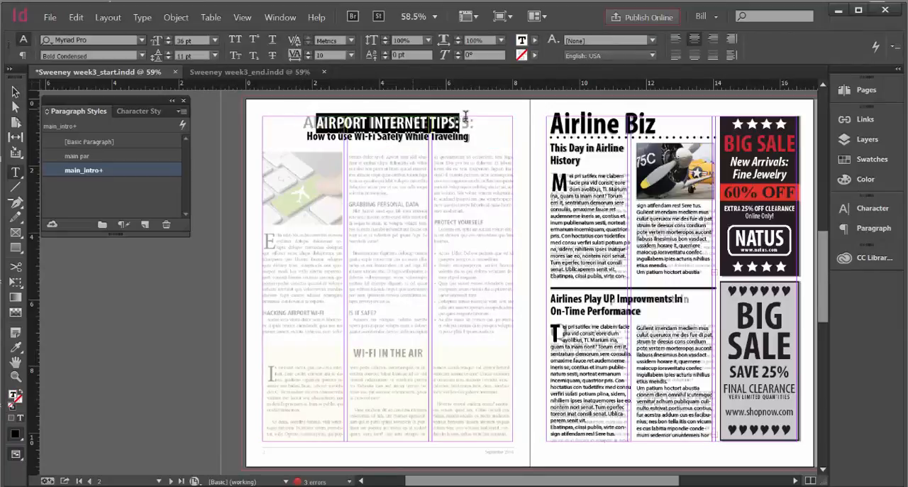
click(350, 55)
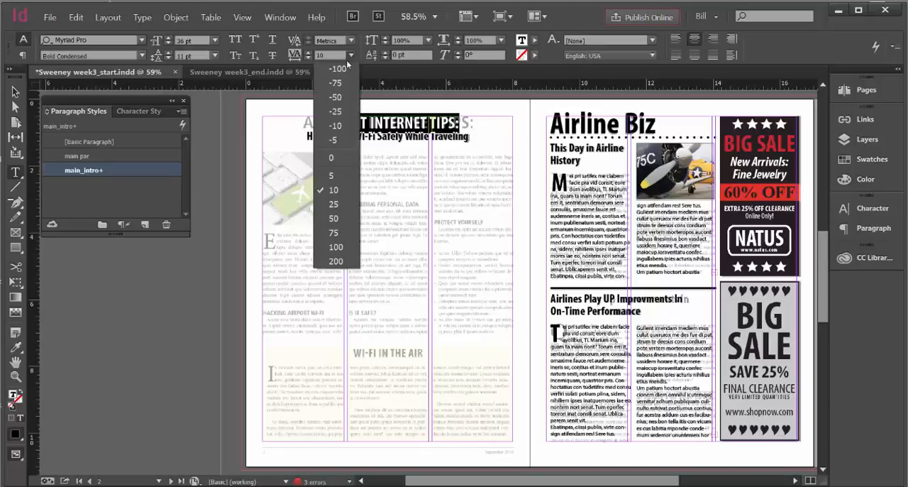
click(340, 204)
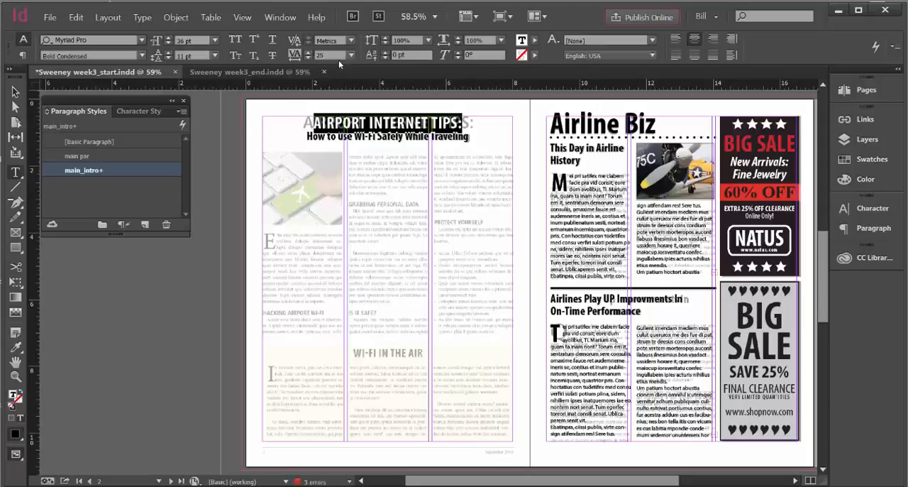
click(308, 52)
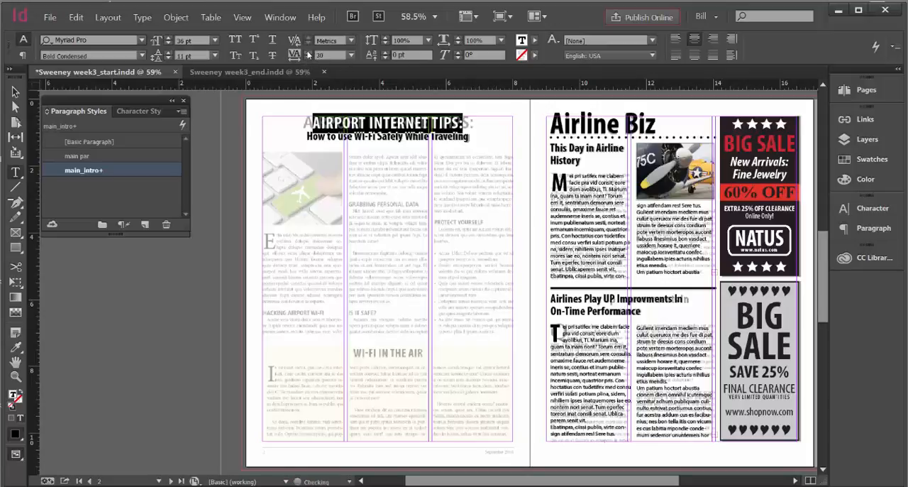
click(308, 52)
click(308, 52)
click(308, 53)
click(308, 53)
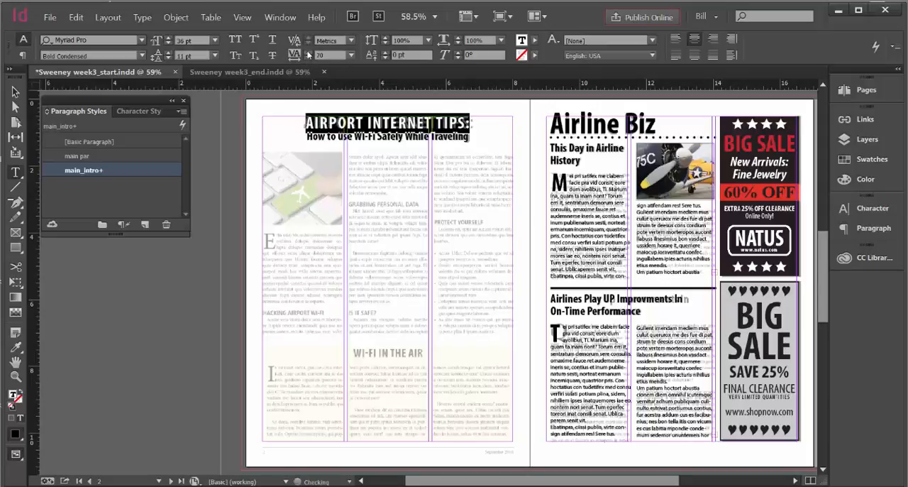
click(308, 53)
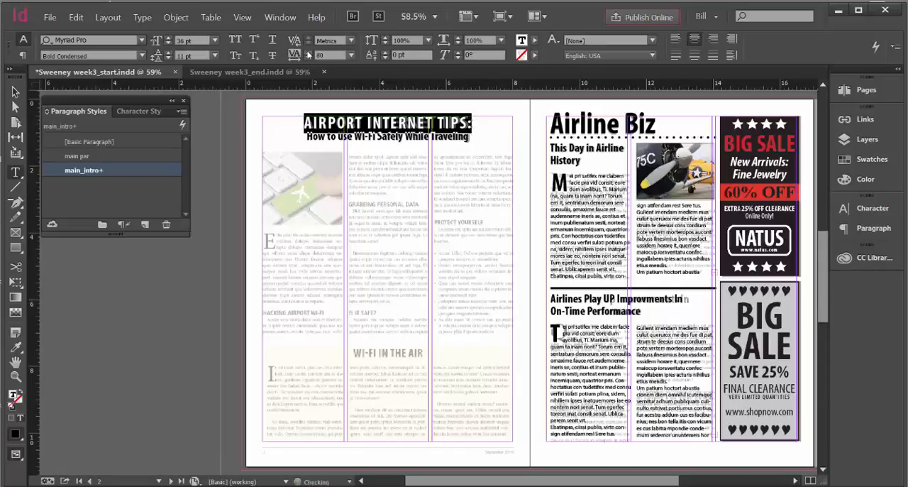
click(467, 144)
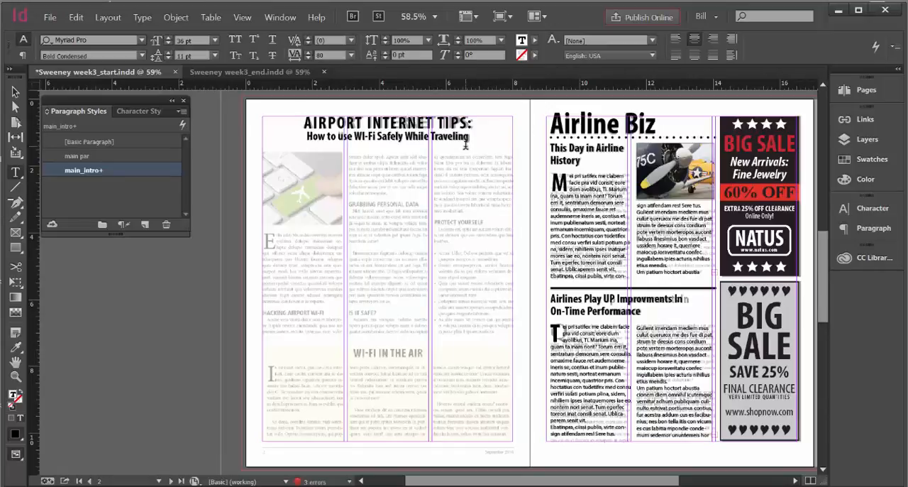
Change the font style of the "AIRPORT INTERNET TIPS:" line to Bold
drag(476, 123, 298, 122)
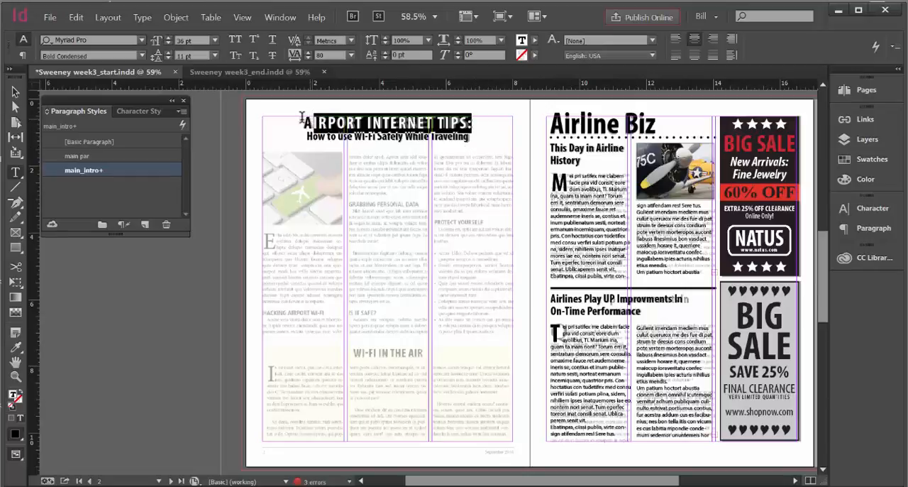
click(142, 56)
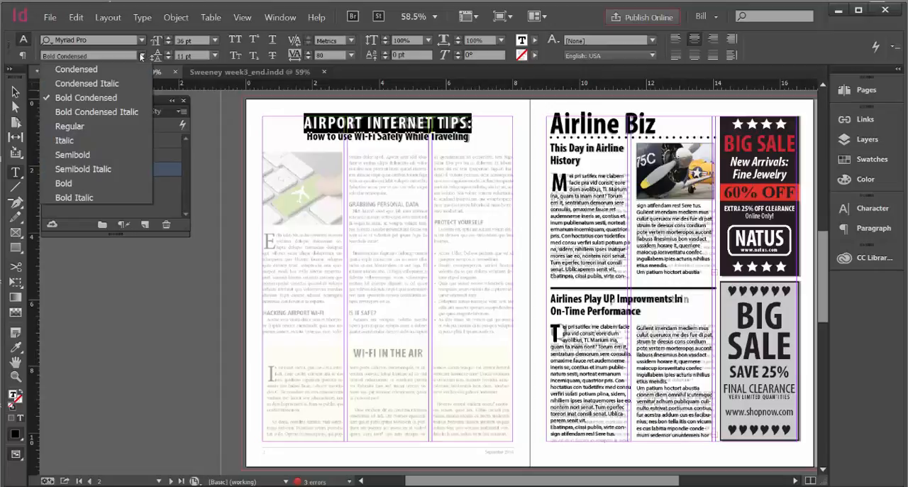
click(81, 184)
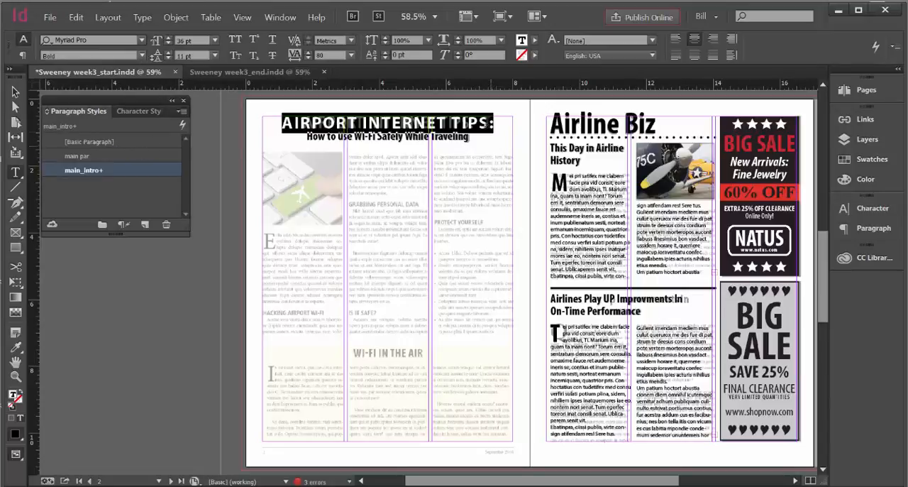
Tighten the tracking of the "AIRPORT INTERNET TIPS:" line to -20 and deselect the headline frame
click(351, 57)
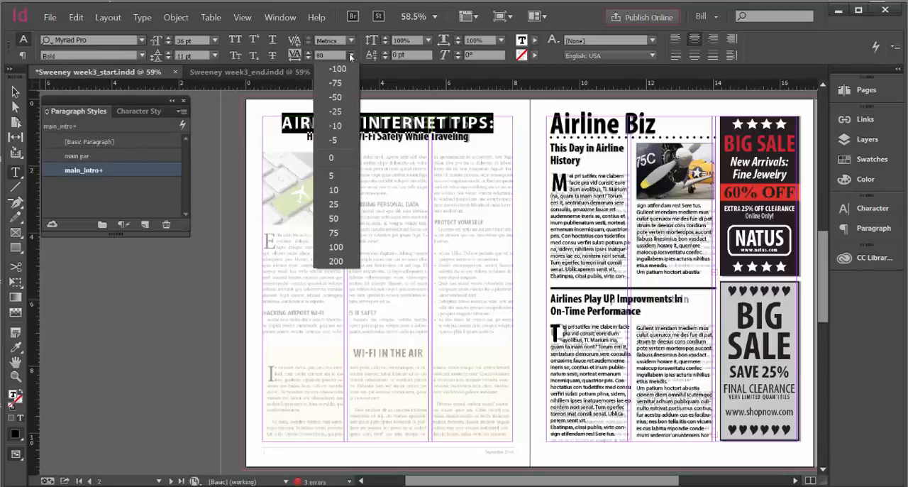
click(330, 156)
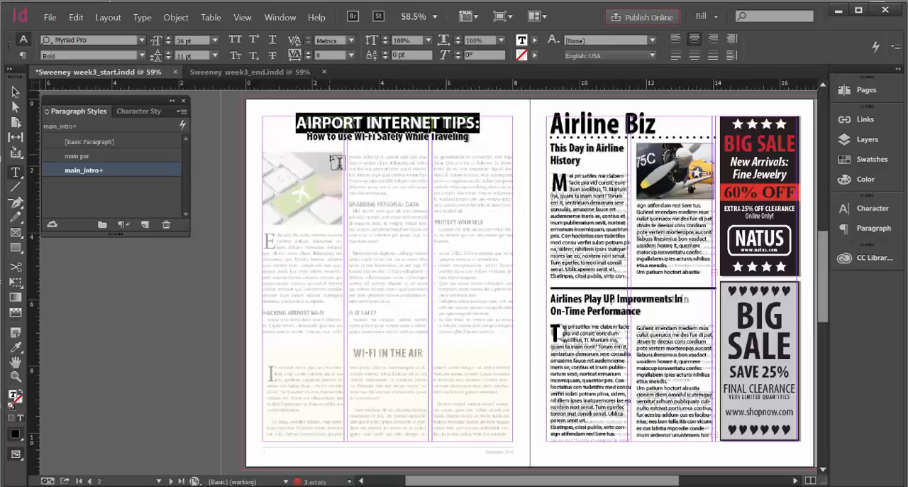
click(307, 53)
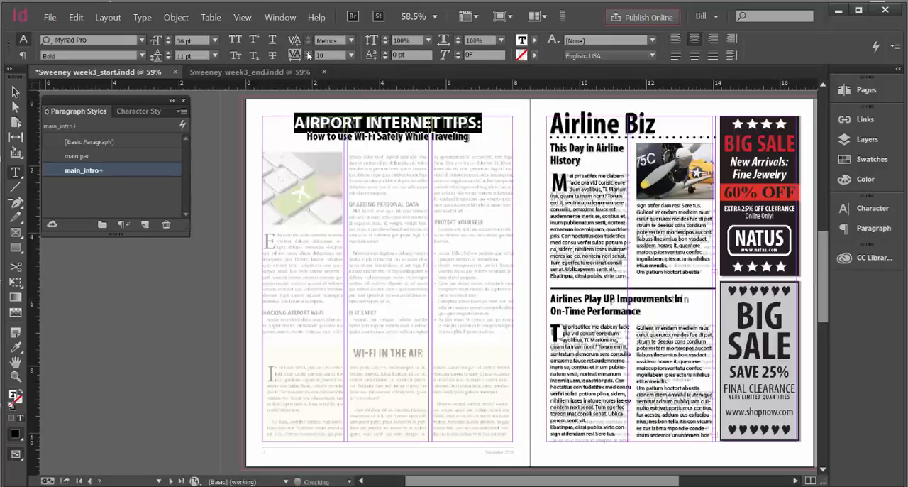
click(307, 57)
click(307, 58)
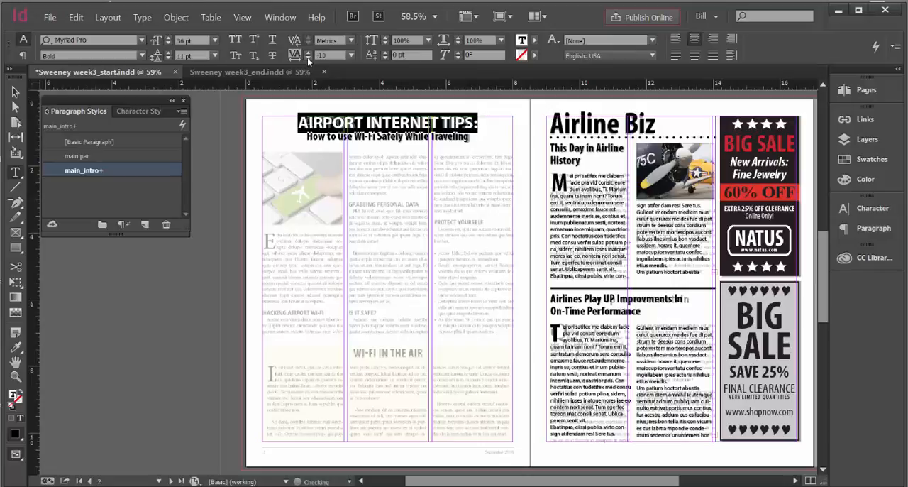
click(307, 57)
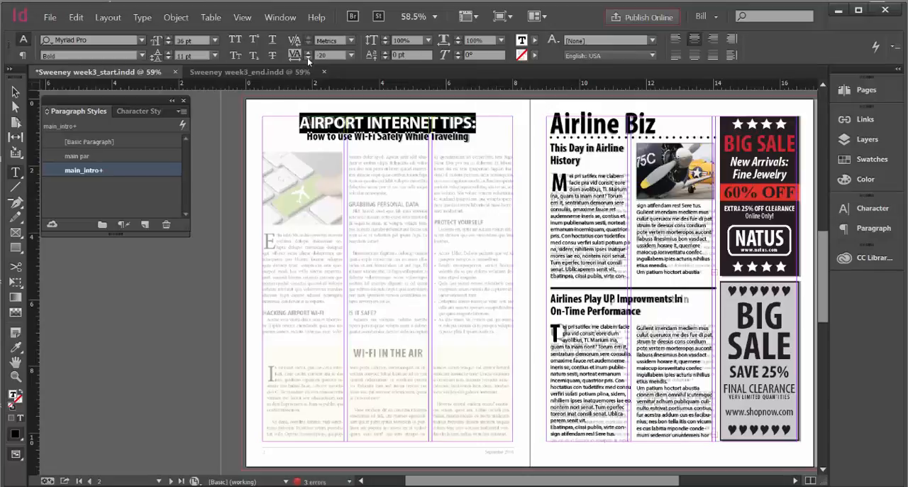
click(15, 92)
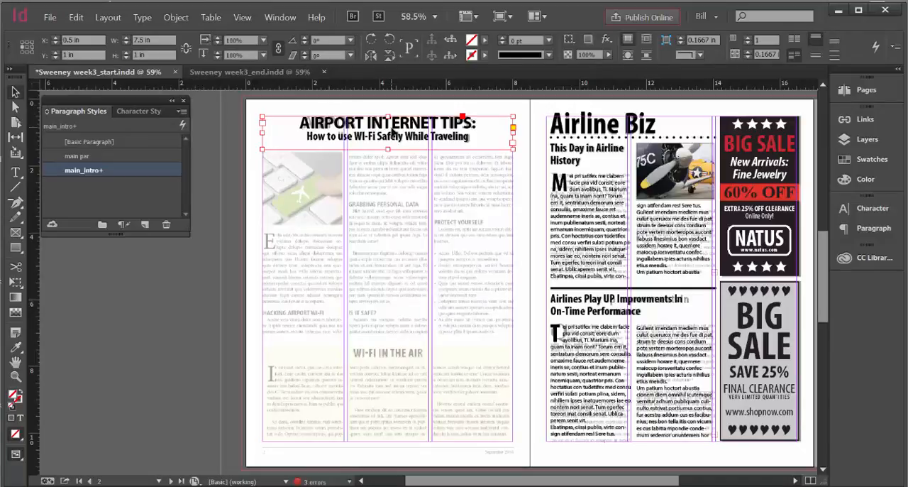
click(342, 109)
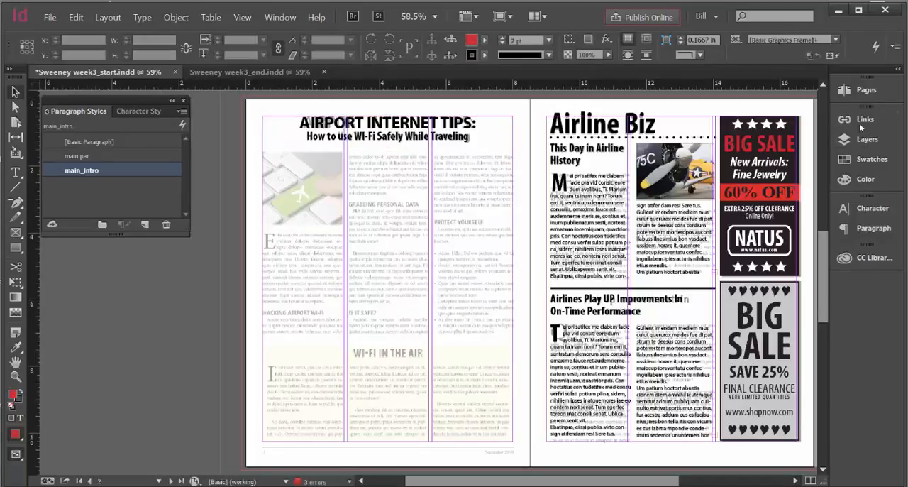
Hide the Trace layer briefly to check the headline on its own, and show the layer again
click(845, 139)
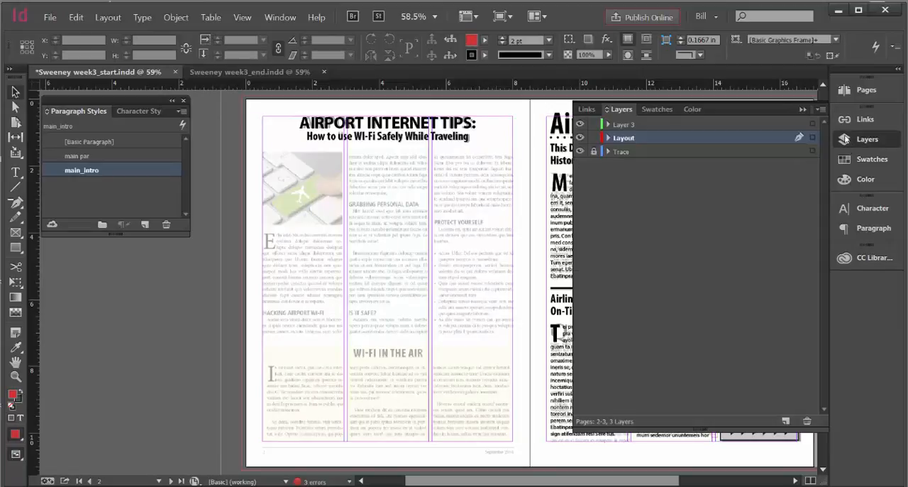
click(581, 152)
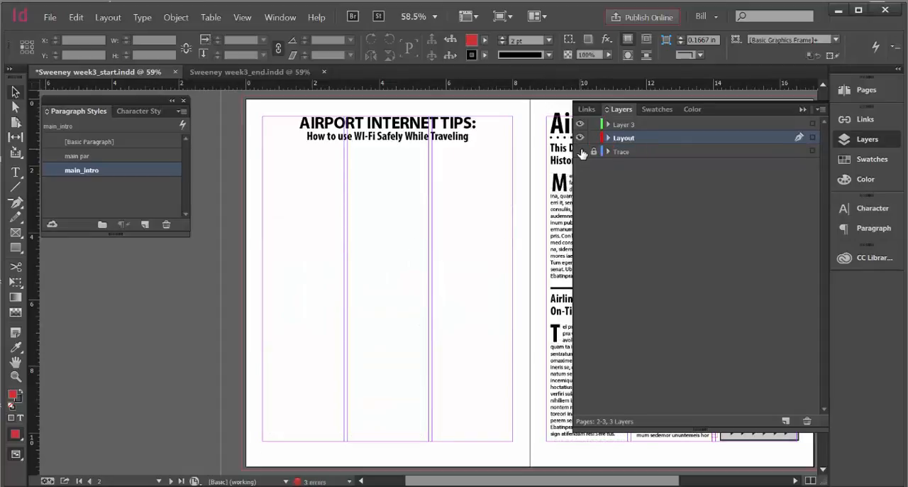
click(580, 151)
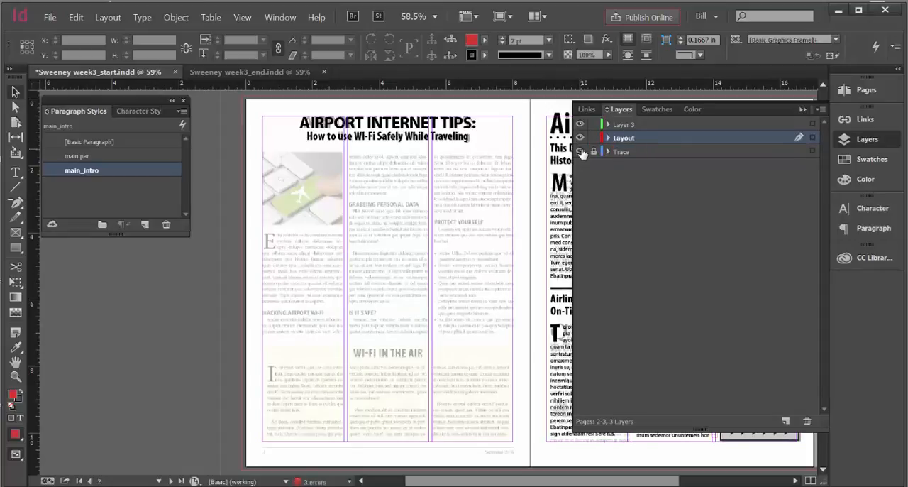
click(805, 109)
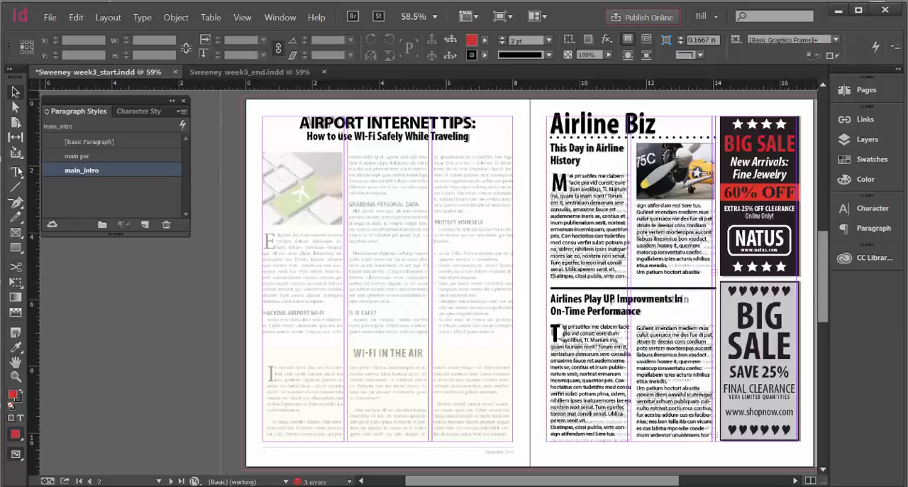
Draw a rectangular frame about 2.43 in wide and 2.29 in high over the traced keyboard photo in the first column
click(16, 232)
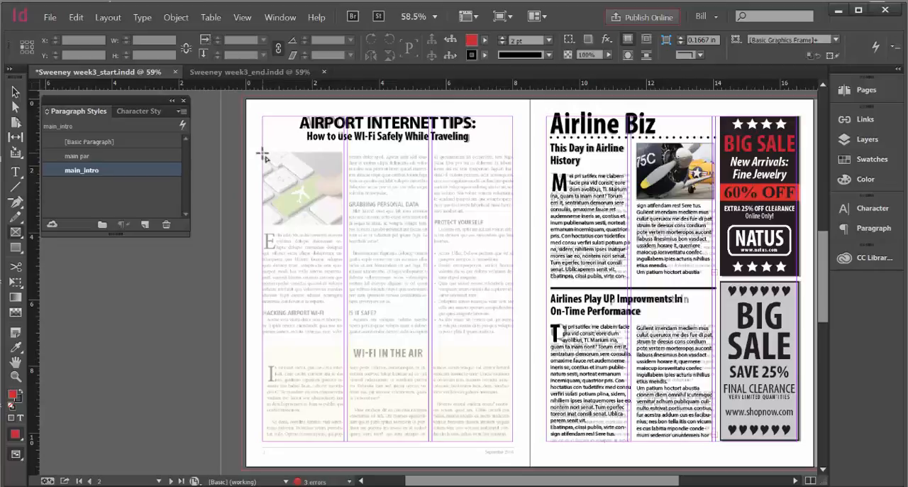
drag(262, 152, 349, 231)
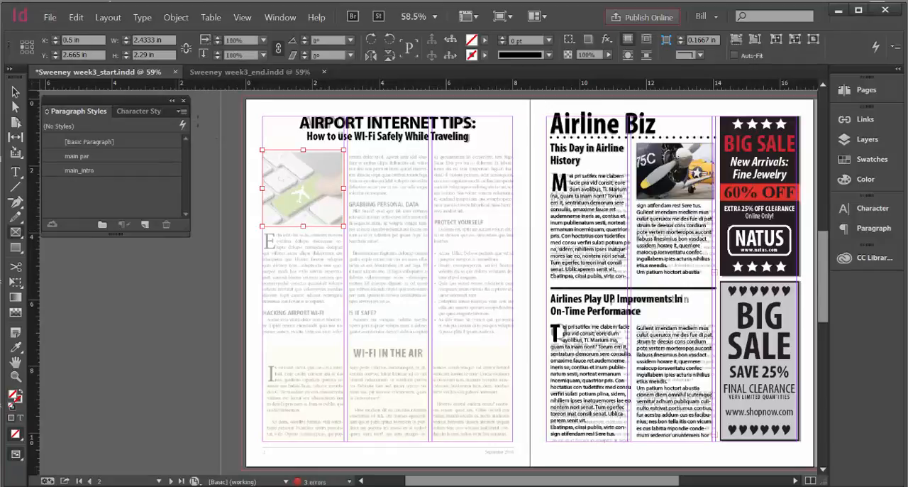
click(14, 91)
click(53, 19)
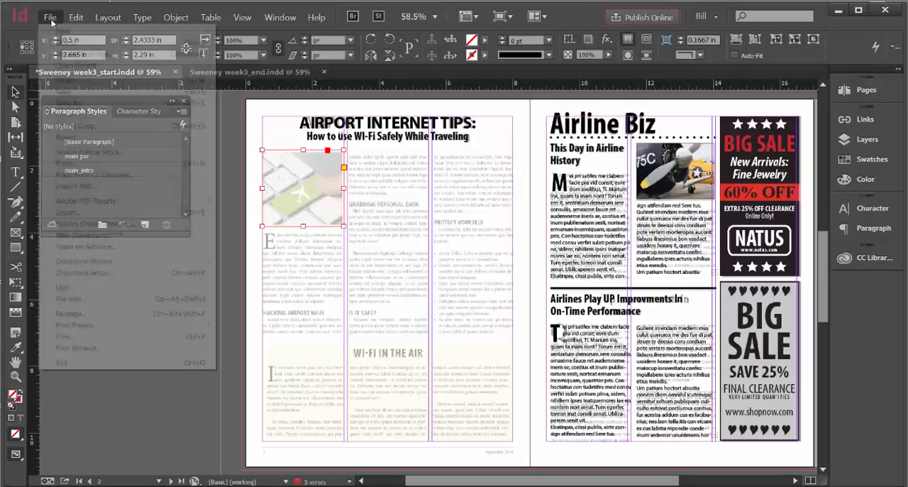
click(66, 164)
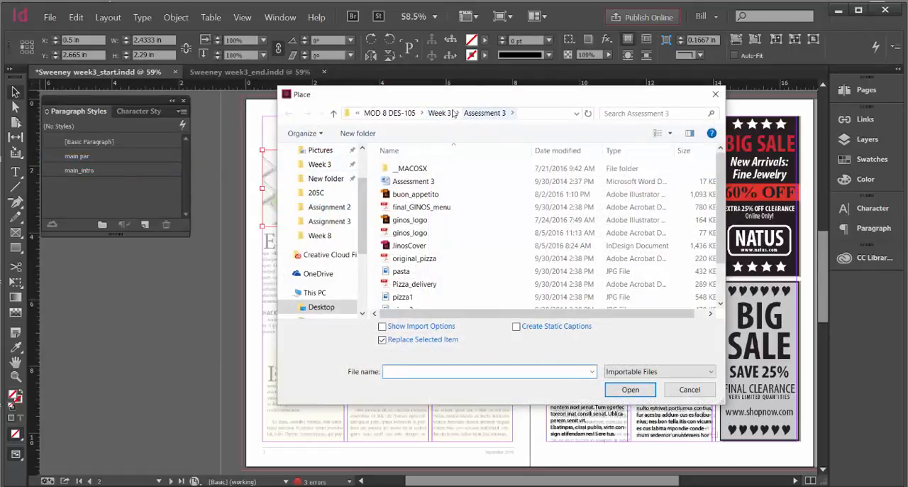
click(447, 114)
click(452, 113)
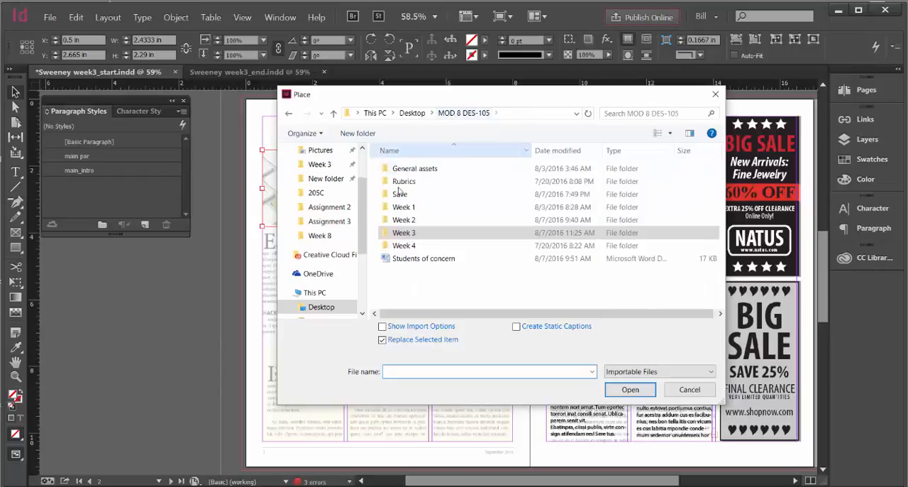
click(401, 220)
click(401, 221)
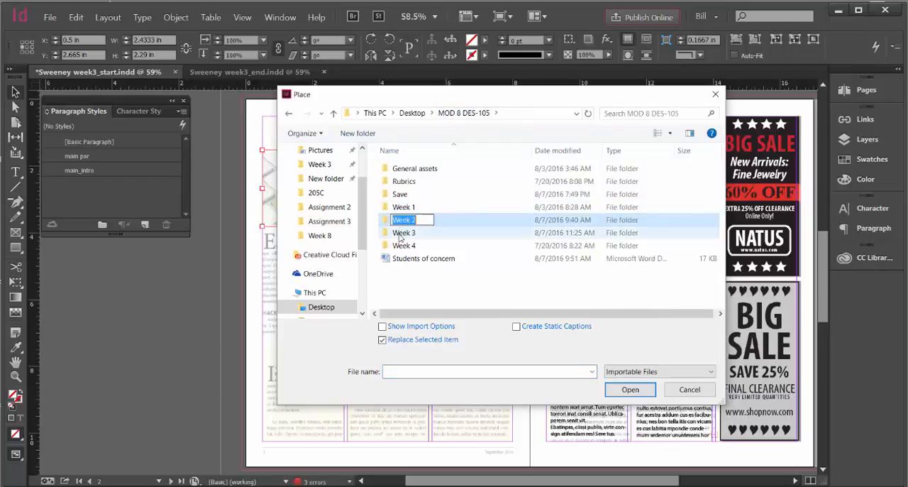
double_click(403, 234)
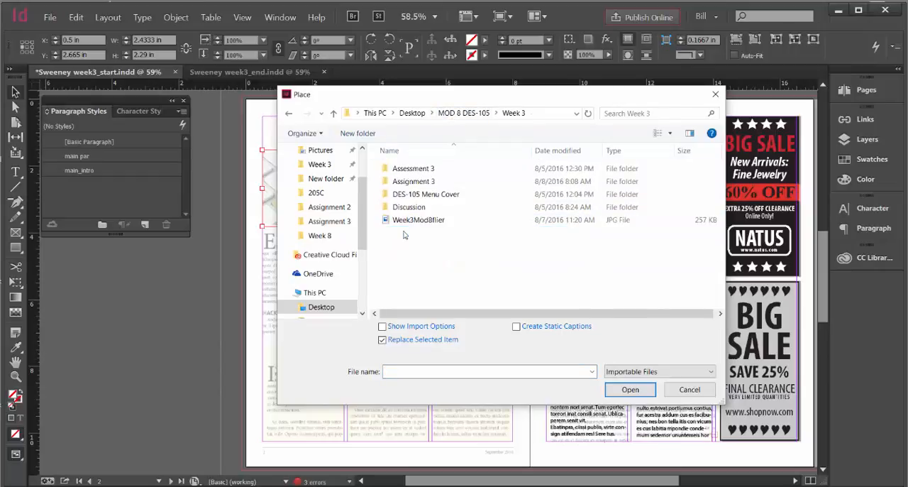
double_click(414, 182)
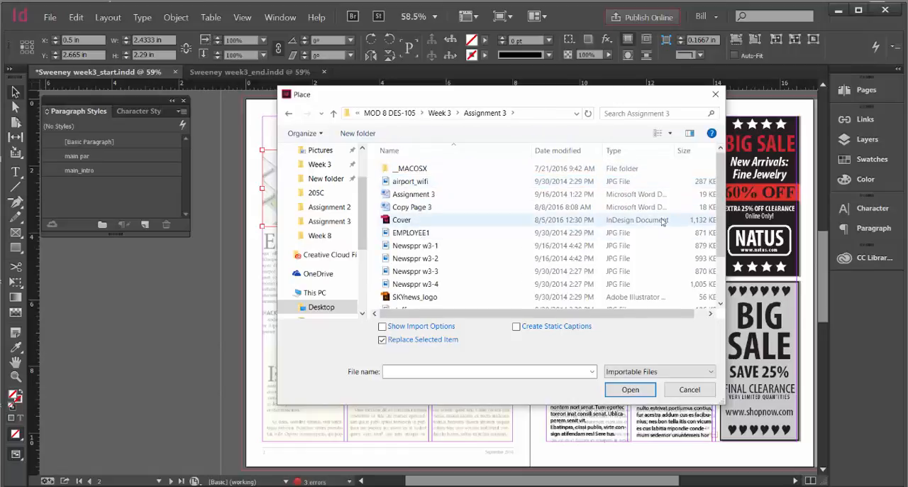
drag(725, 185, 725, 227)
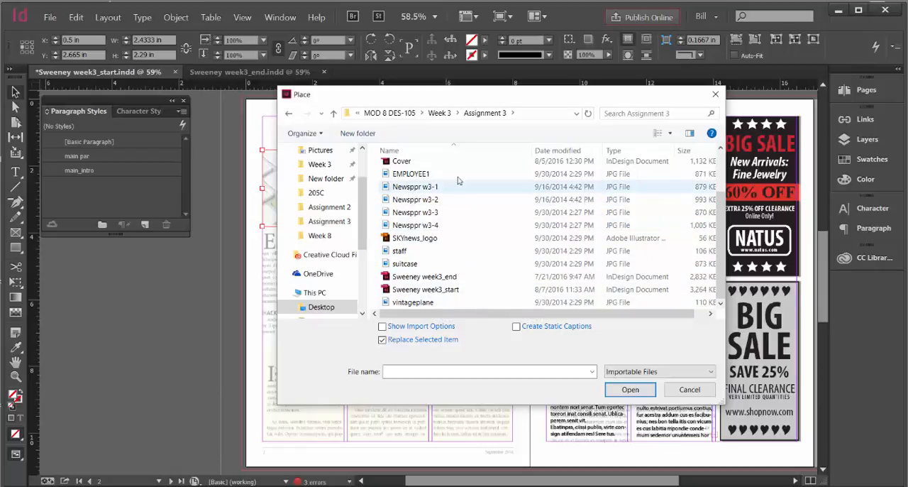
click(714, 94)
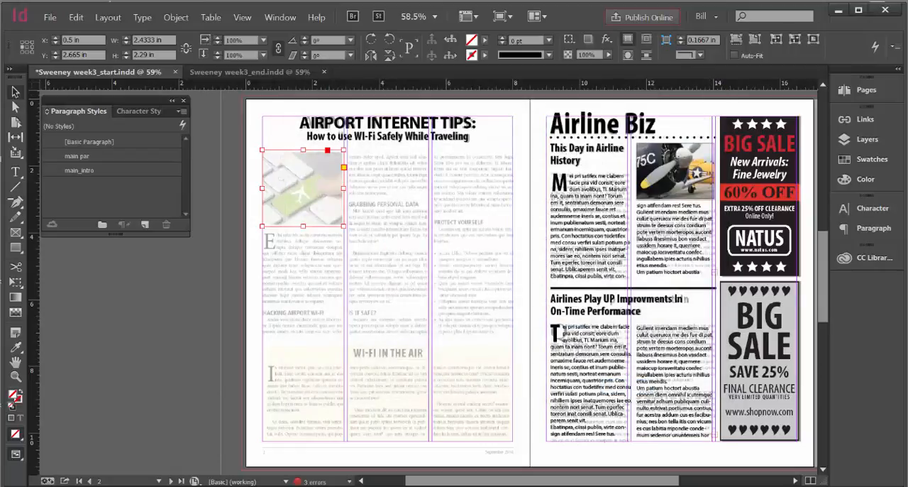
Switch to File Explorer, look through the image thumbnails in Week 3's Assignment 3 folder, and return to InDesign
click(838, 10)
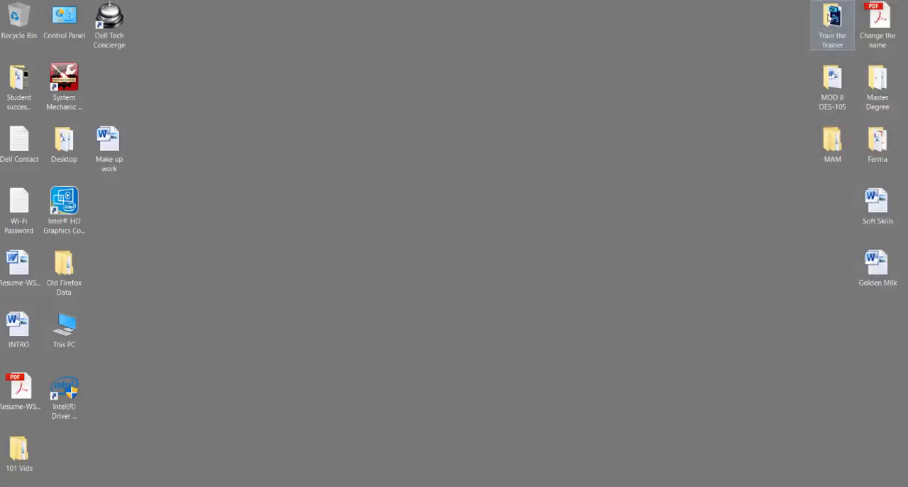
double_click(833, 83)
double_click(359, 165)
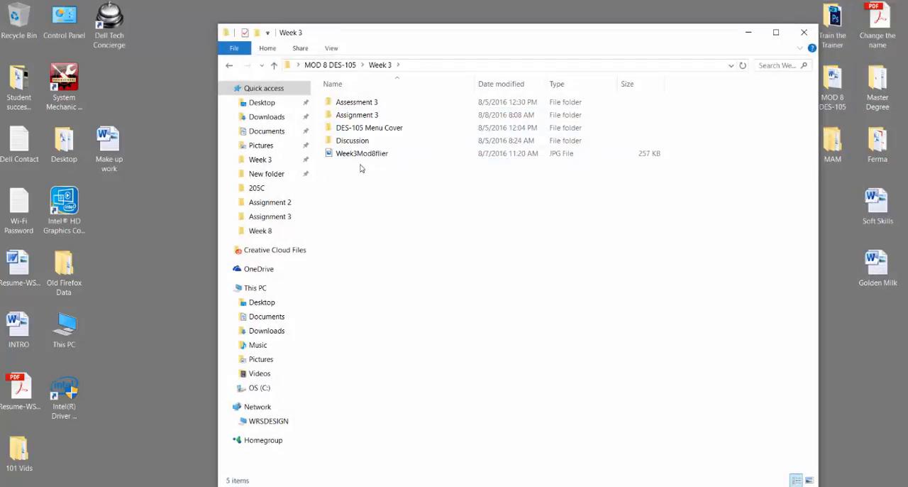
double_click(347, 116)
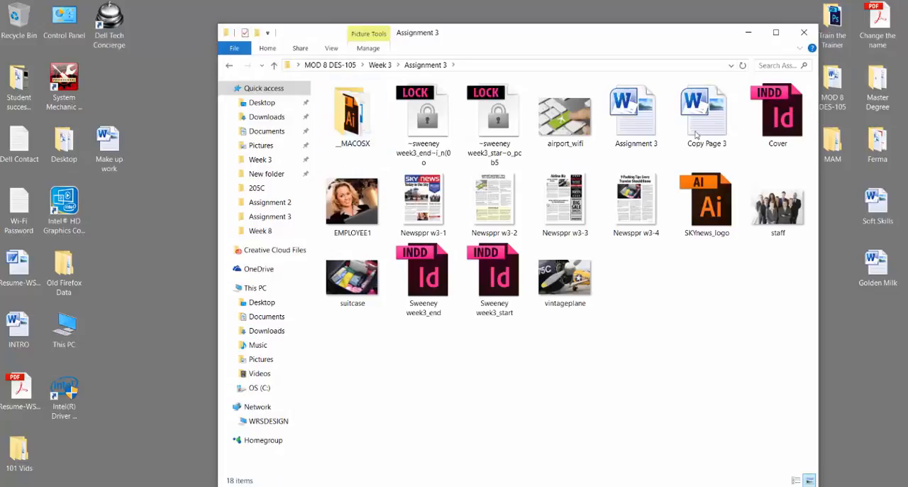
click(804, 33)
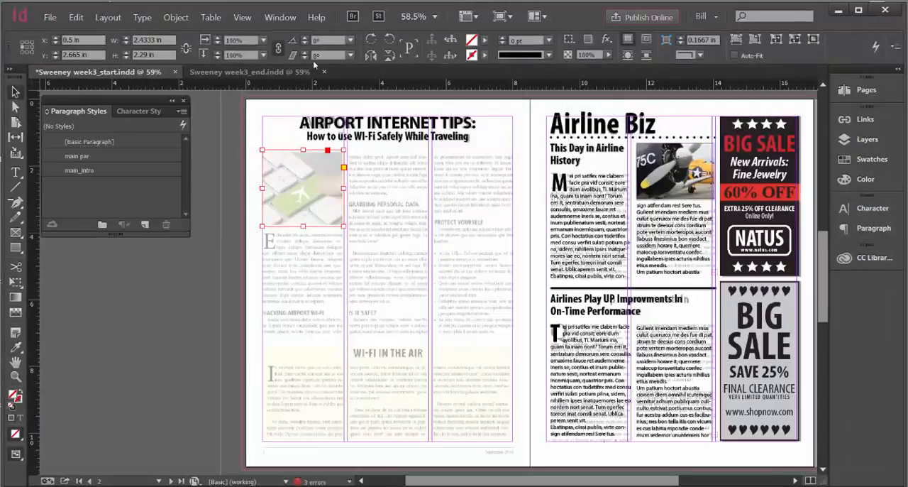
Place the airport_wifi image from Week 3's Assignment 3 folder into the empty photo frame
click(49, 16)
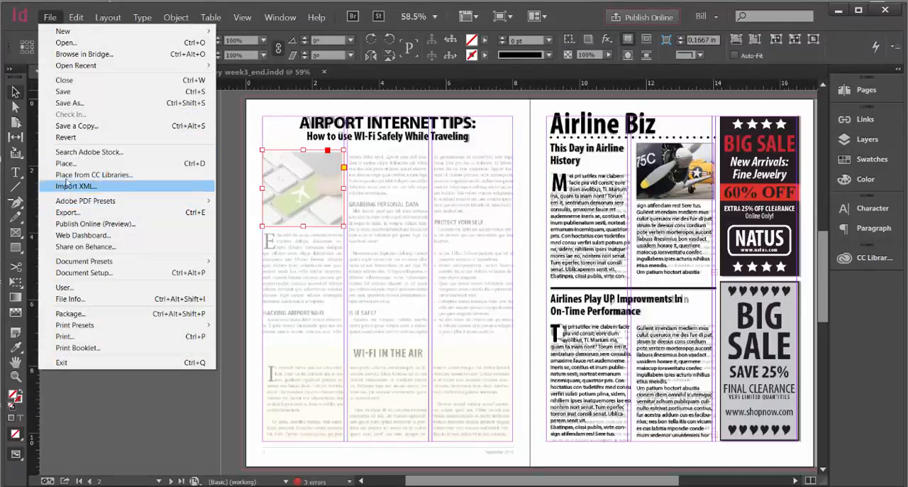
click(68, 163)
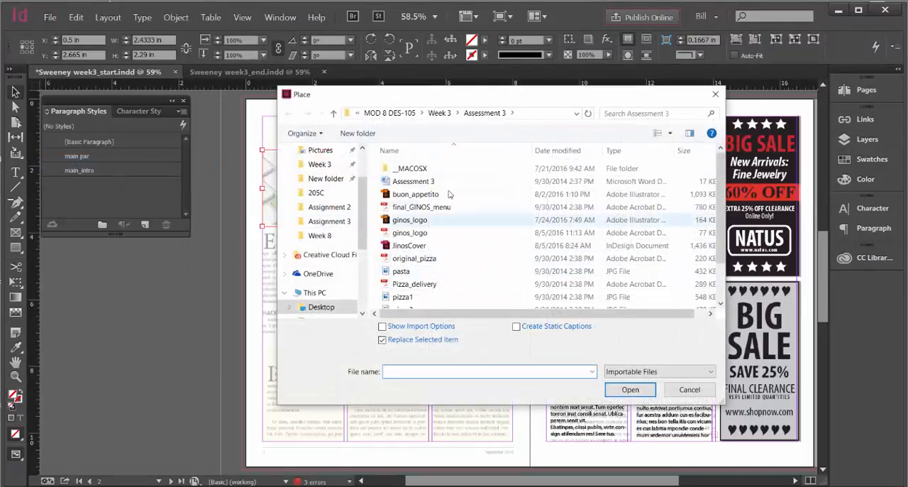
click(440, 113)
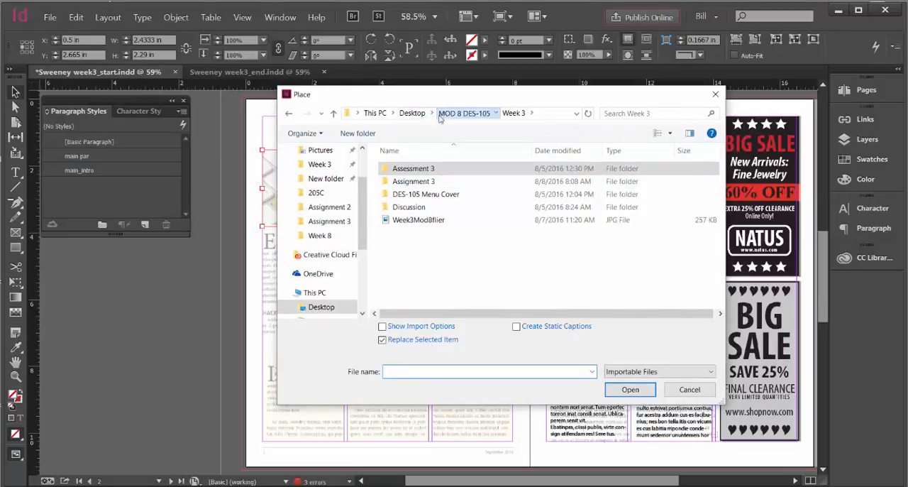
click(464, 112)
double_click(404, 219)
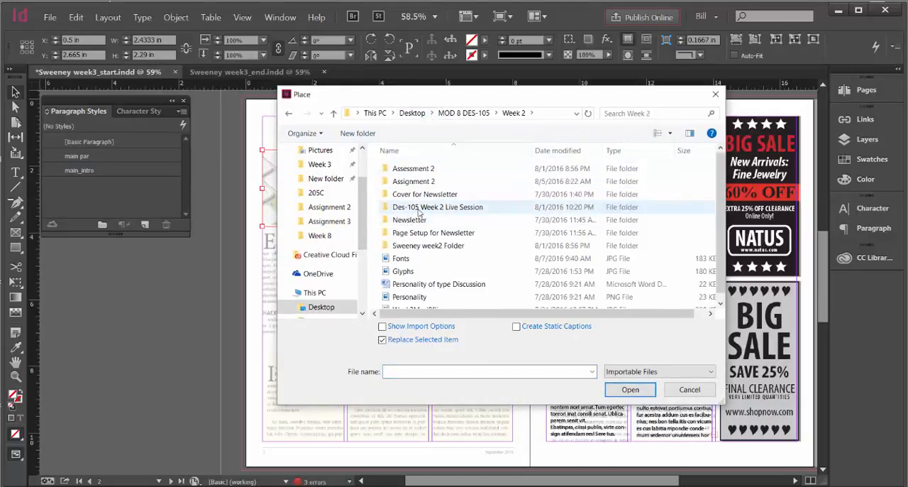
double_click(414, 182)
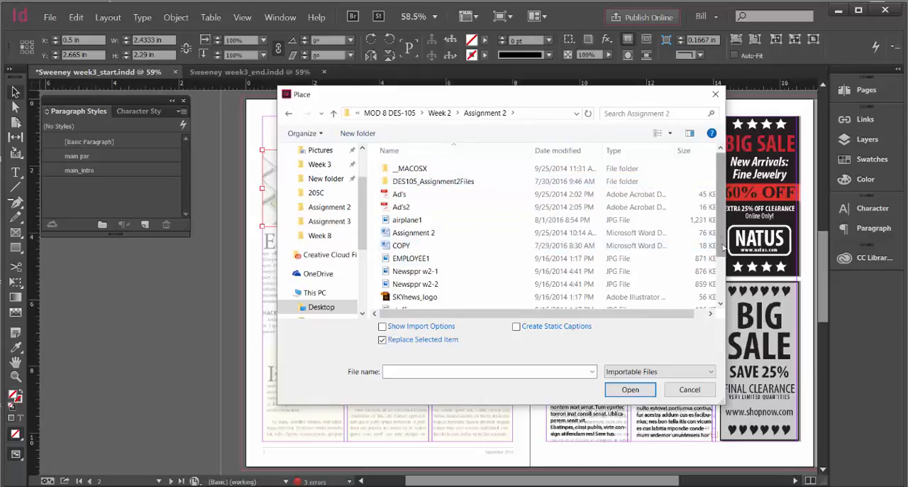
drag(720, 245, 724, 290)
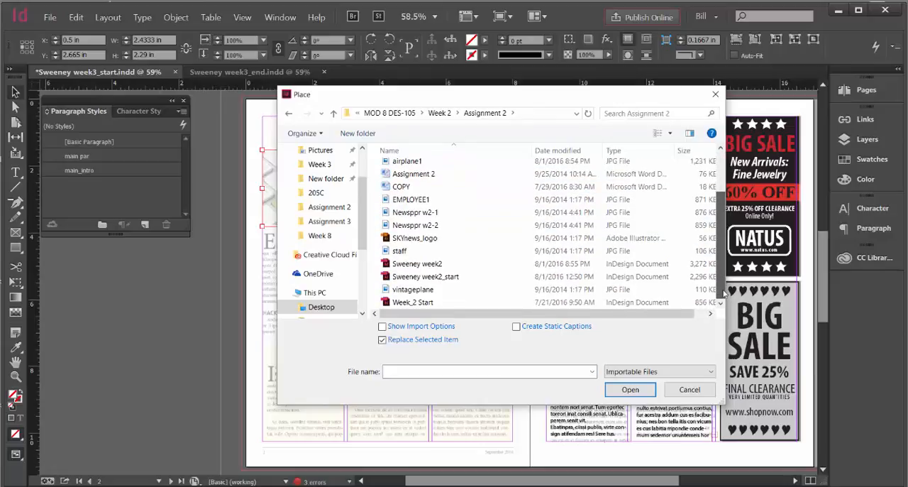
click(411, 116)
double_click(415, 222)
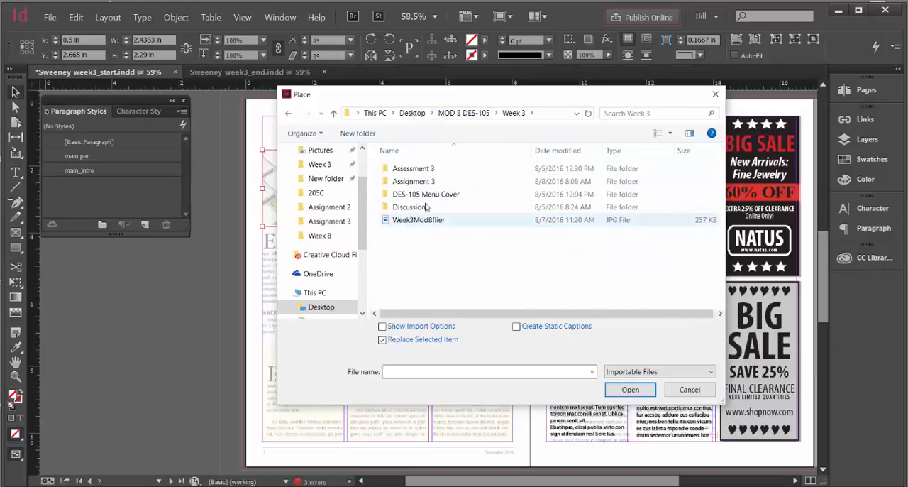
double_click(413, 182)
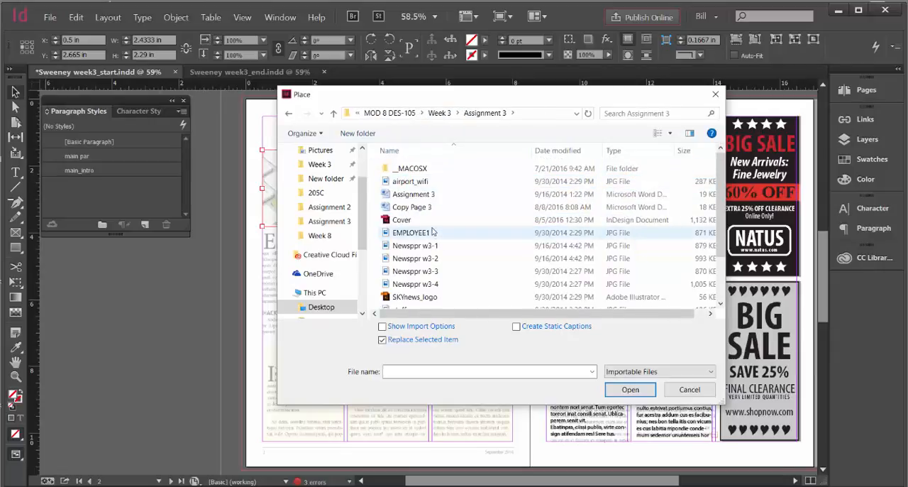
click(412, 182)
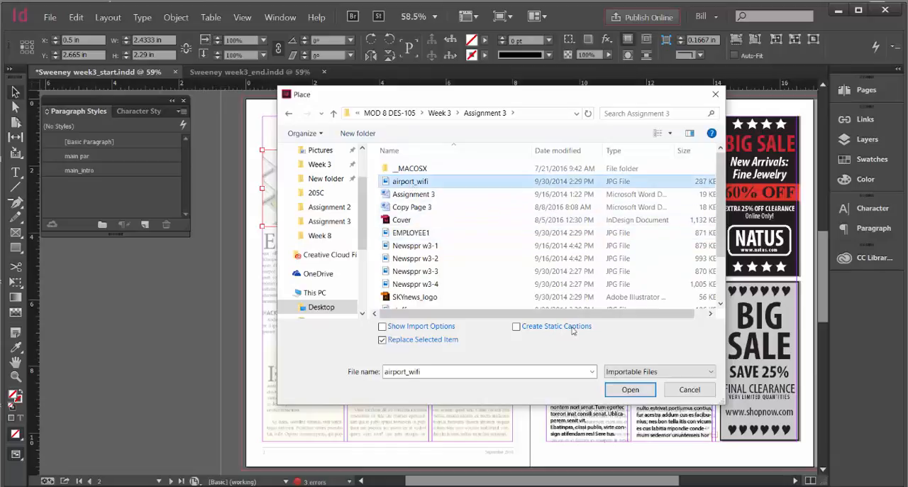
click(630, 390)
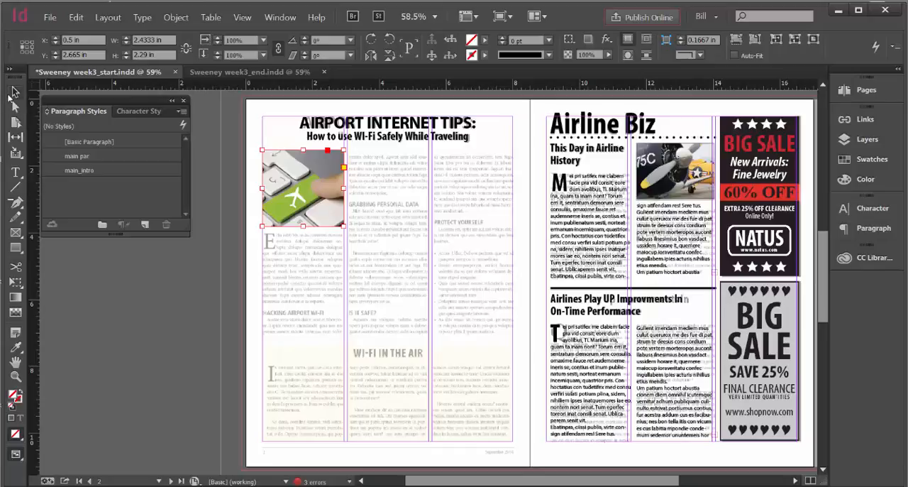
Scale the keyboard photo inside its frame to about 82% to match the traced picture, and deselect it
click(312, 193)
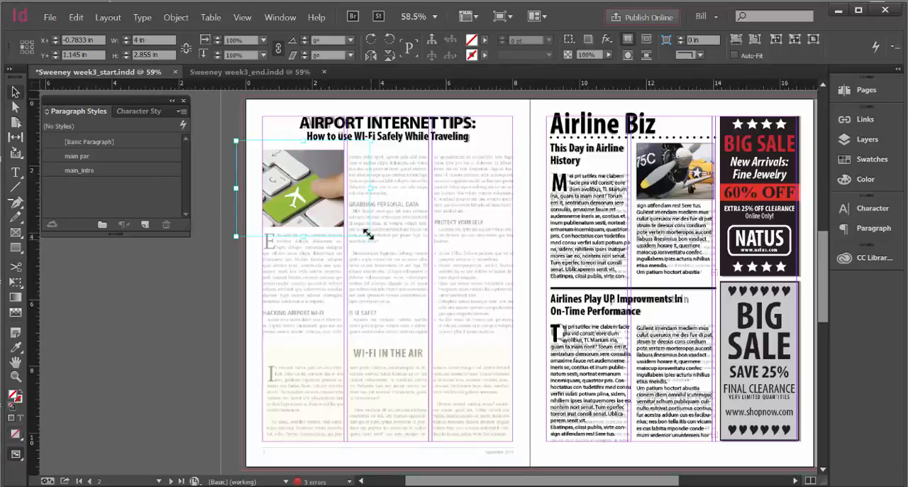
drag(369, 235, 354, 229)
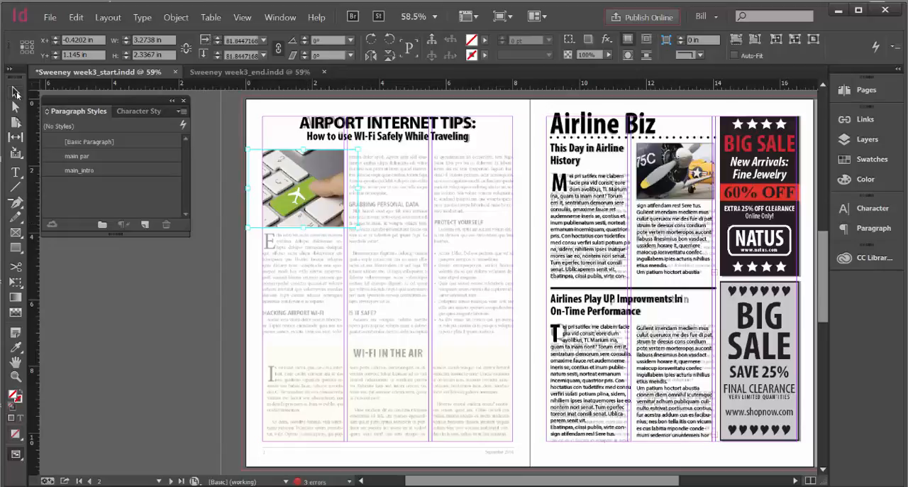
click(180, 162)
click(223, 150)
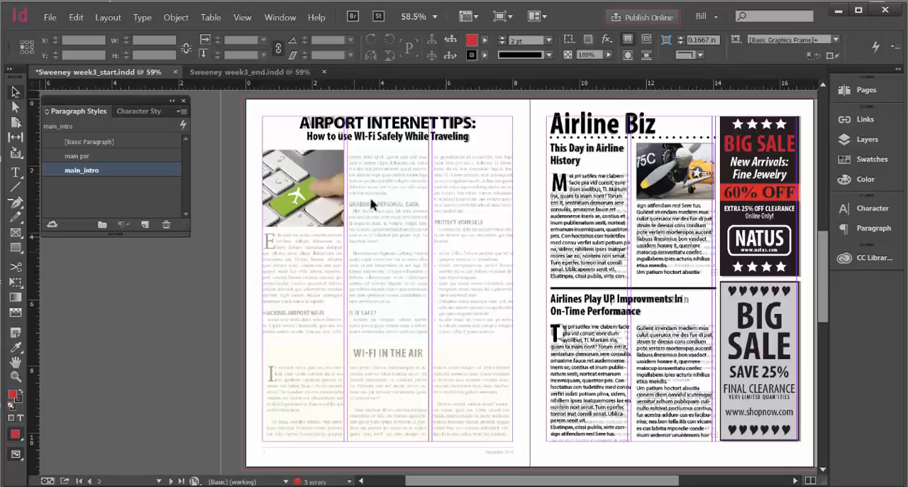
Add a horizontal guide at 7 in and draw a text frame about 2.43 in wide and 3 in high beneath the keyboard photo
click(15, 173)
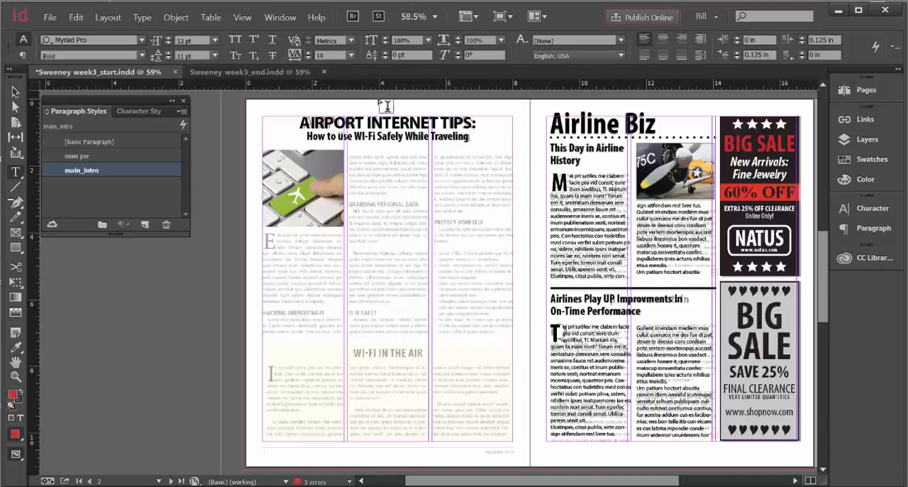
drag(367, 92, 374, 334)
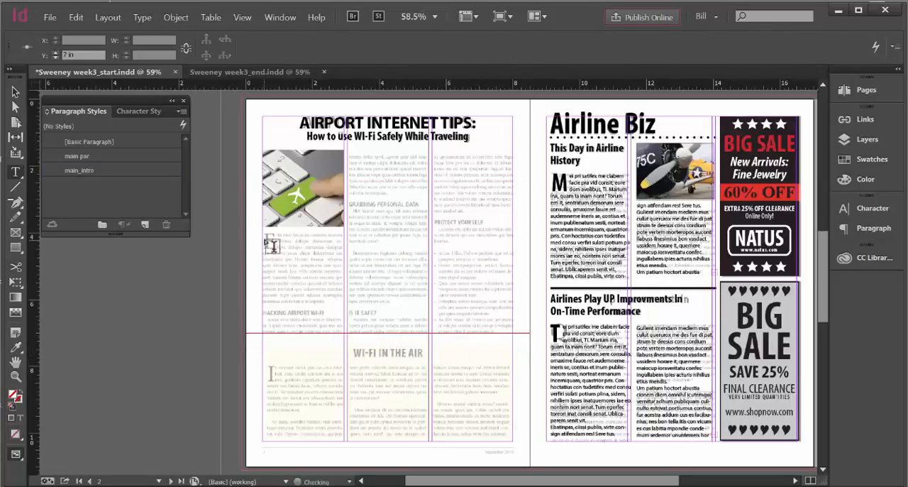
drag(266, 236, 367, 357)
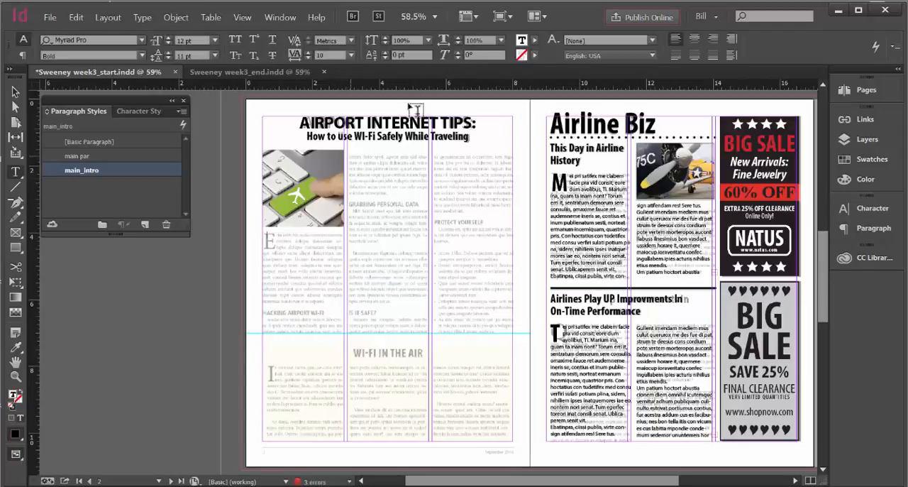
Add a guide above the traced body text and draw text frames about 2.43 in by 5.33 in in the second and third columns
drag(411, 87, 417, 154)
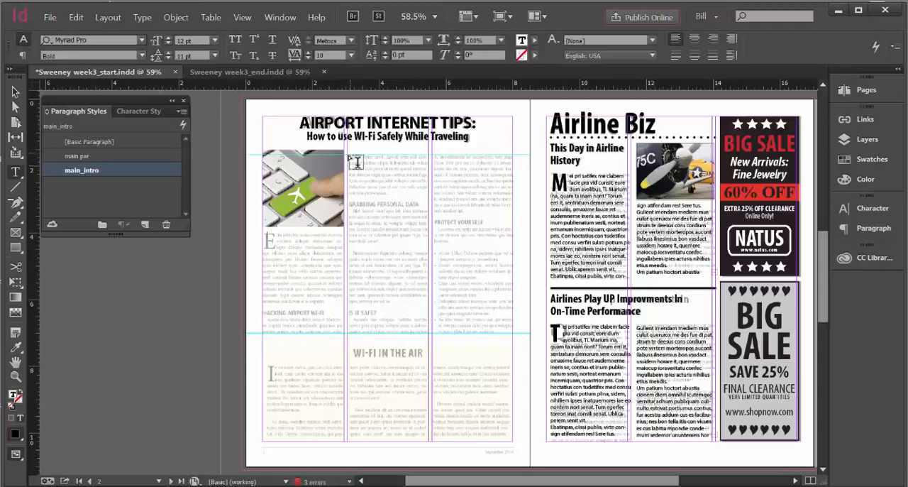
drag(355, 161, 430, 332)
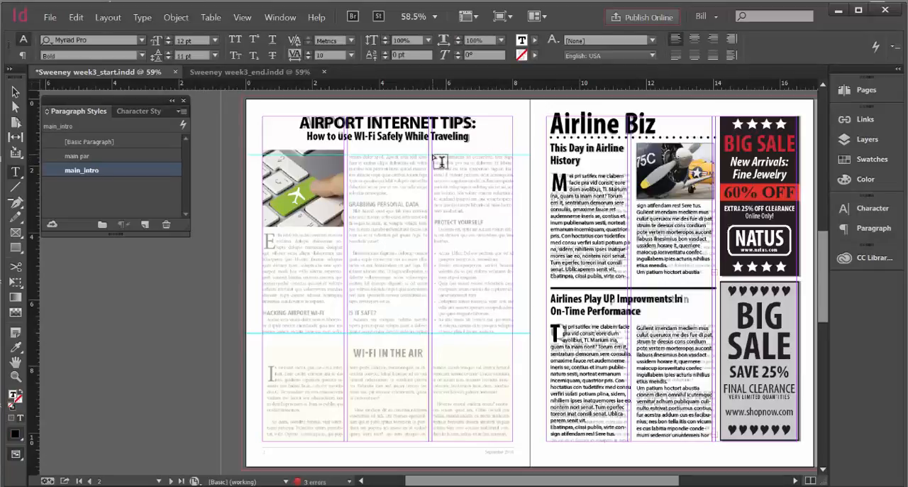
drag(434, 159, 516, 338)
Thread the first-column text frame into the second-column frame and on into the third-column frame
click(15, 92)
click(328, 268)
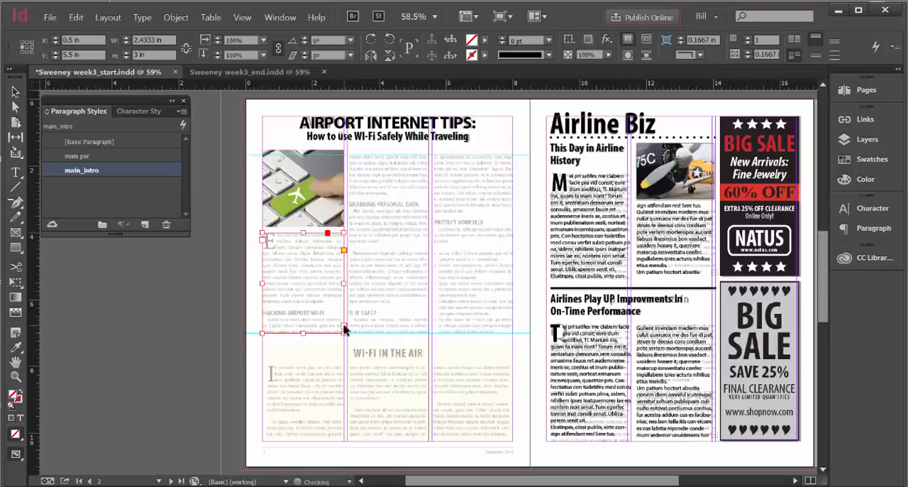
click(16, 92)
click(344, 326)
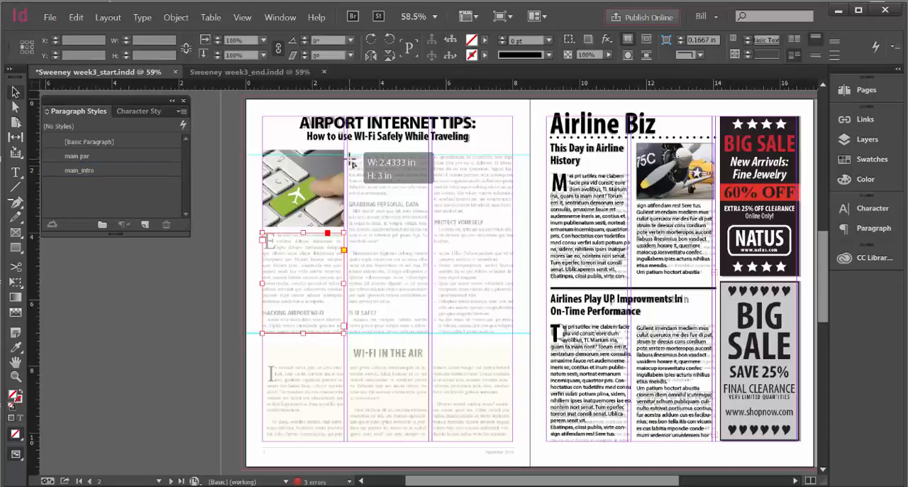
click(355, 165)
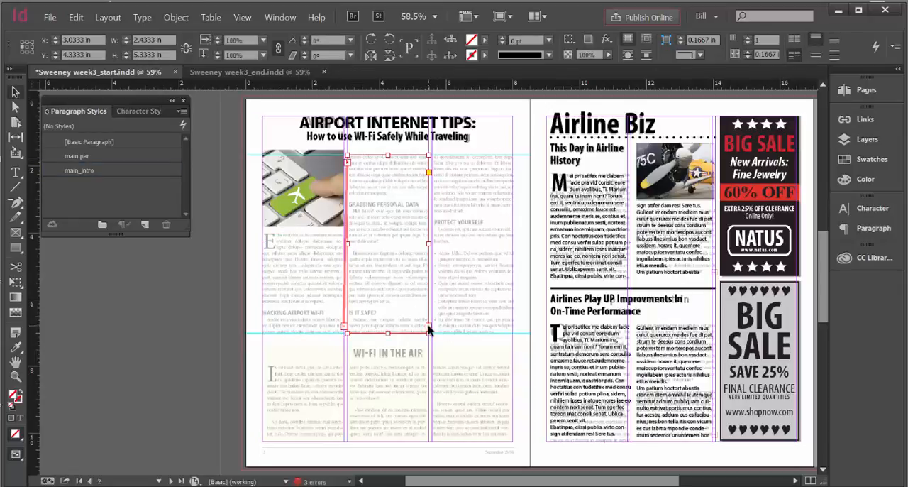
click(442, 164)
click(461, 157)
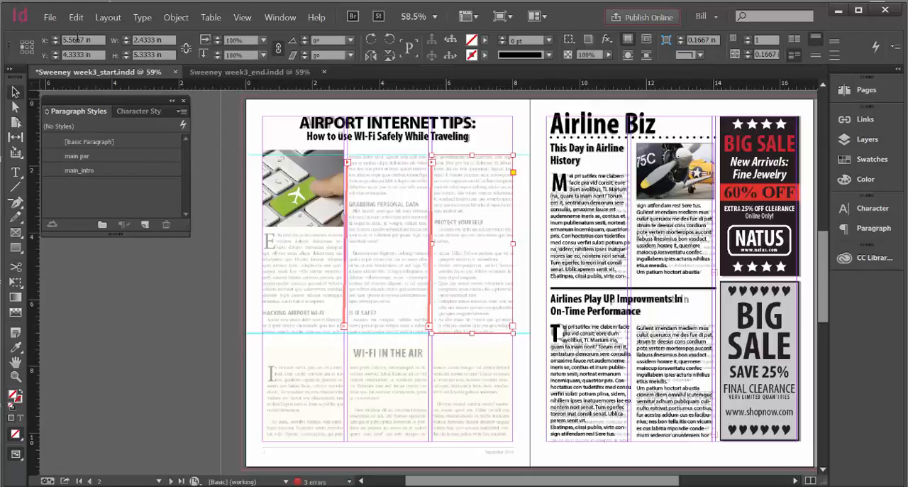
Fill the three threaded text frames beneath and beside the keyboard photo with placeholder text
click(144, 18)
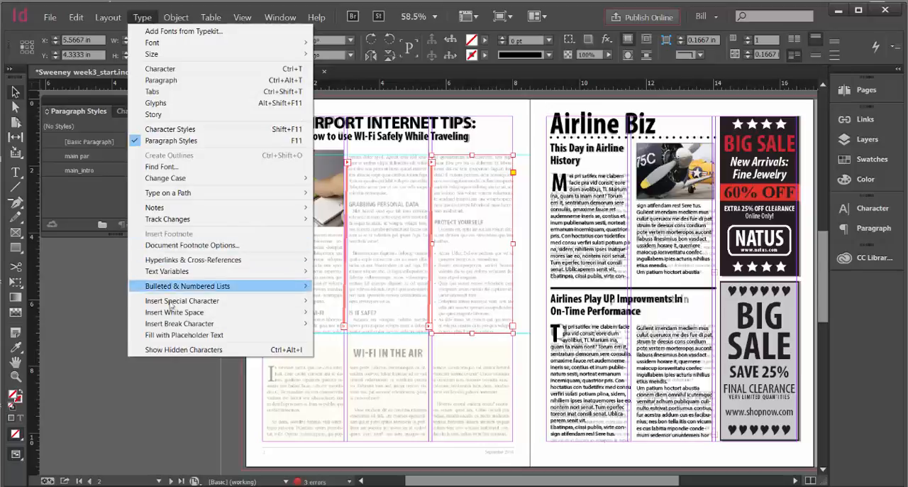
click(177, 336)
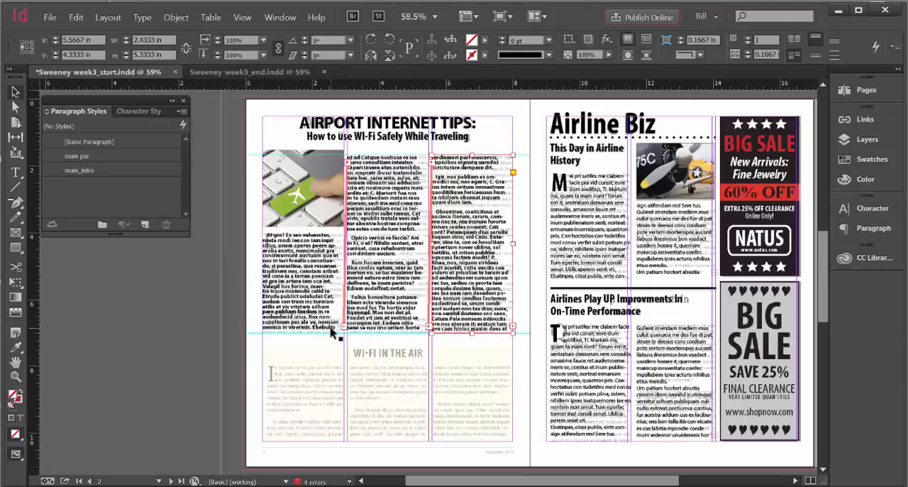
Select the whole placeholder story, set its font style to Regular and apply the main par paragraph style
key(ctrl+a)
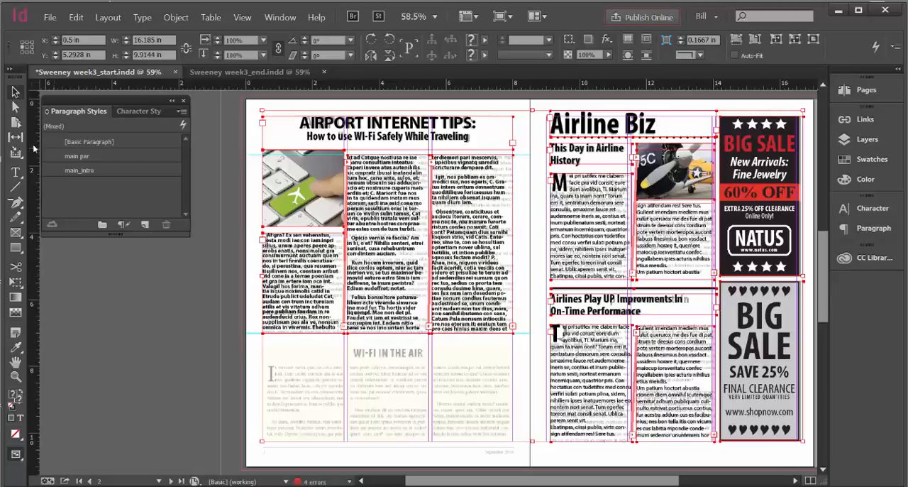
click(20, 173)
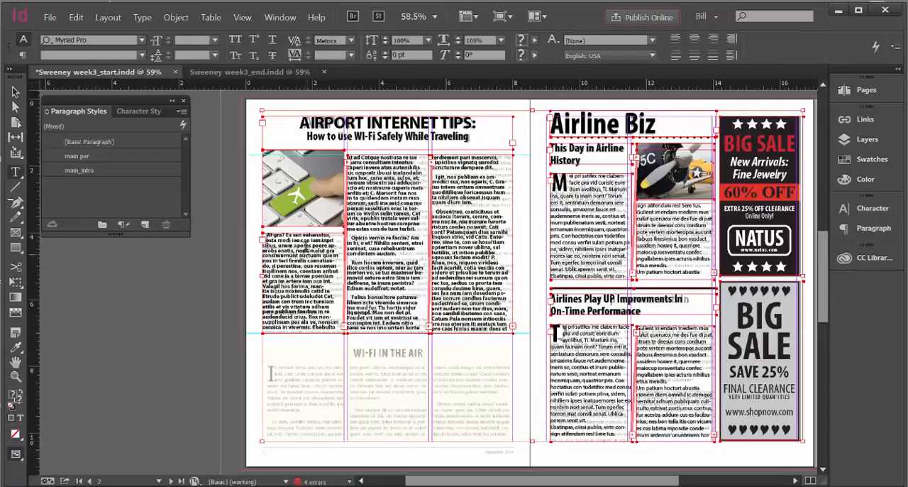
click(305, 246)
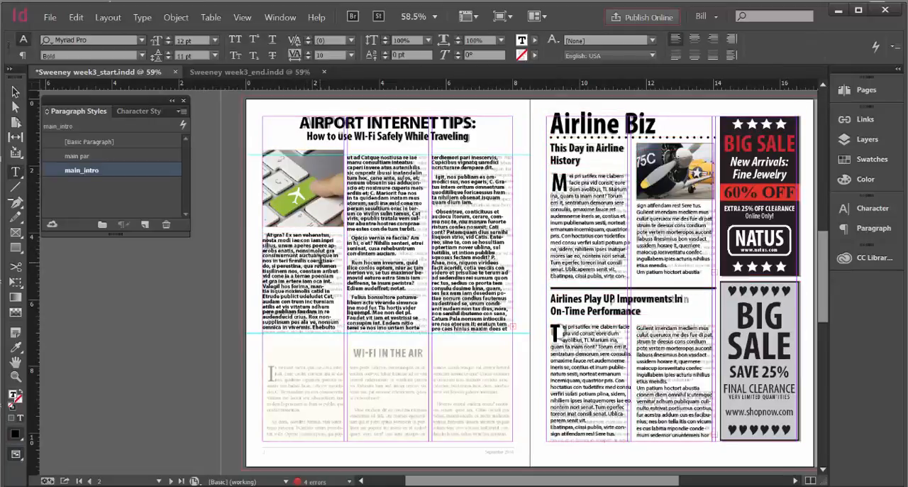
key(ctrl+a)
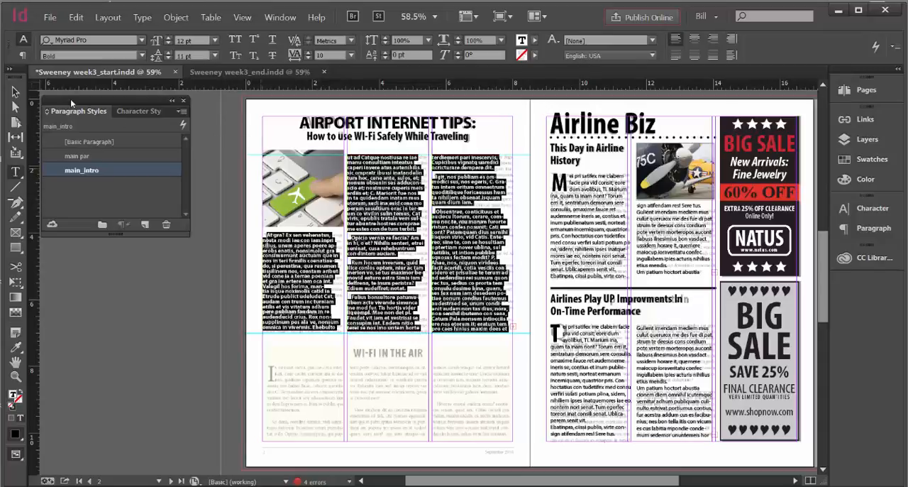
click(141, 56)
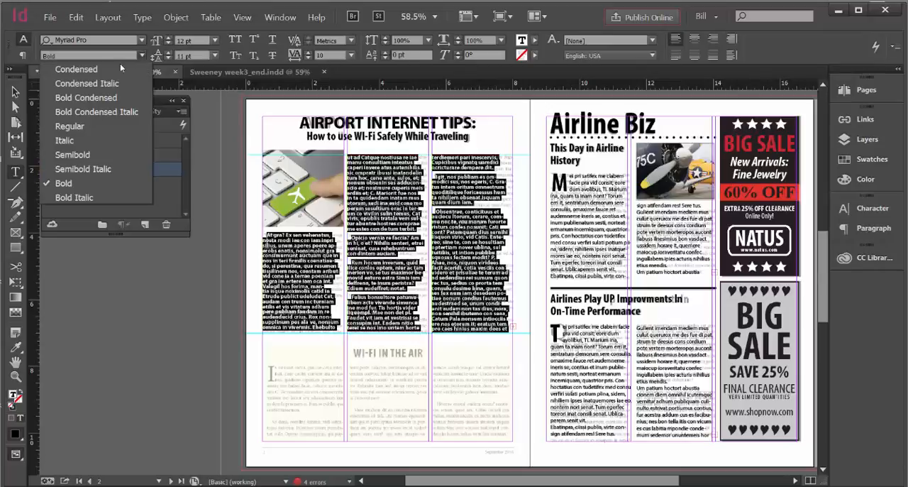
click(82, 126)
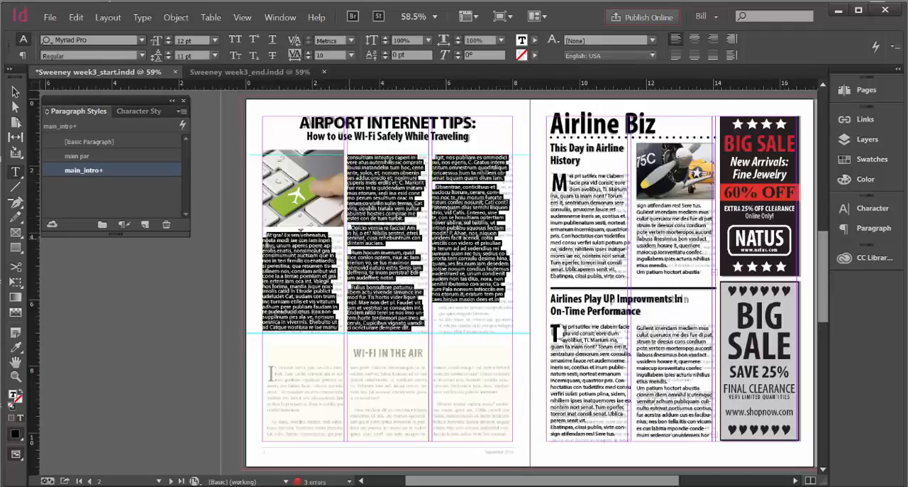
click(86, 158)
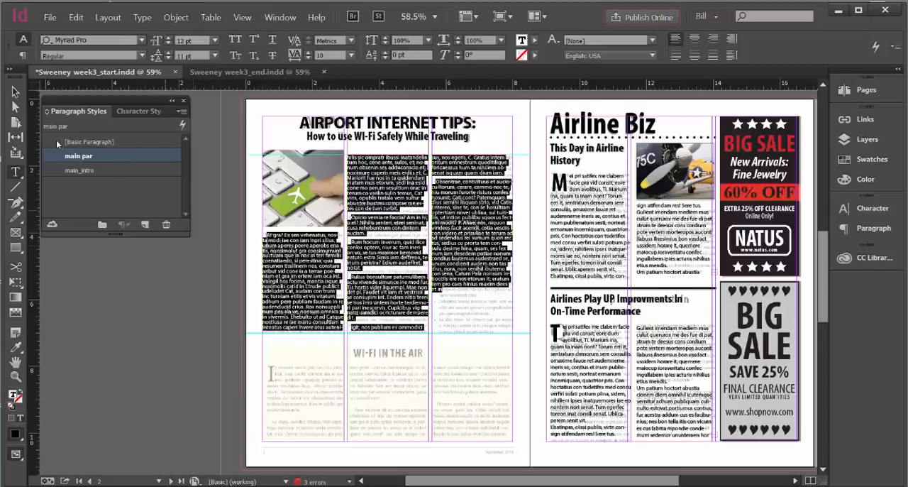
click(15, 93)
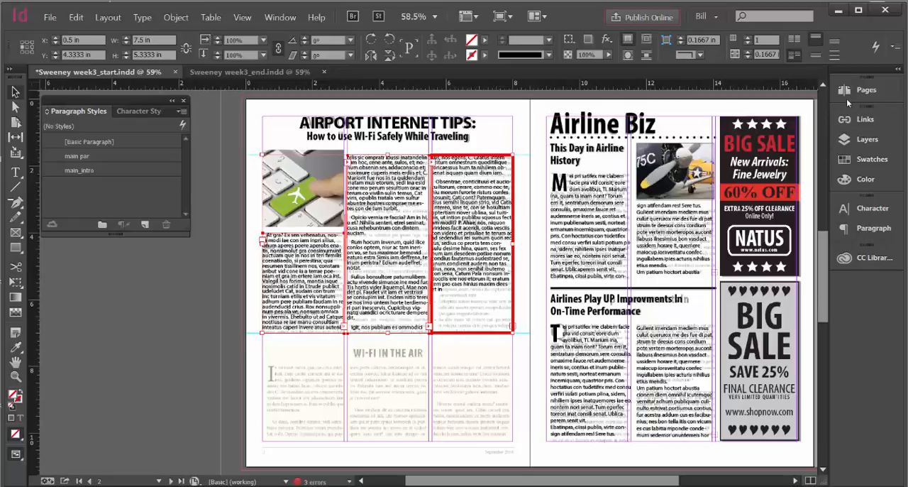
Hide the Layout layer and make Layer 3 the active layer
click(865, 139)
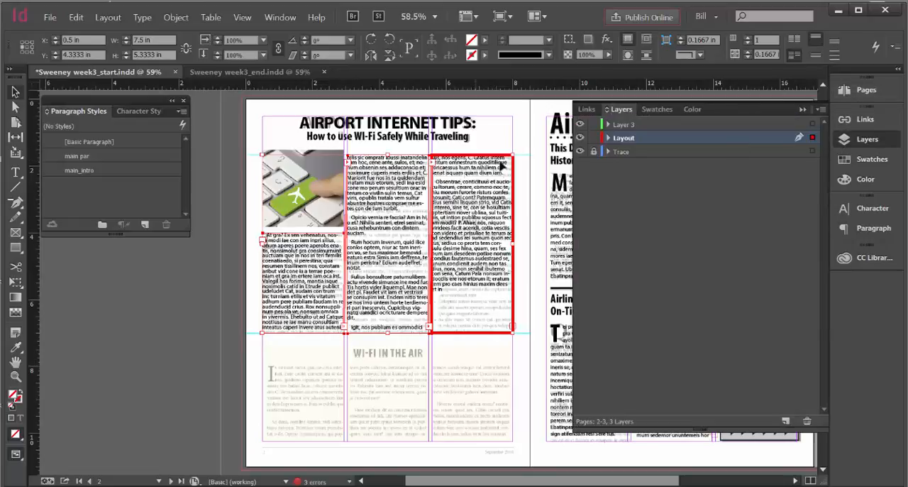
click(580, 138)
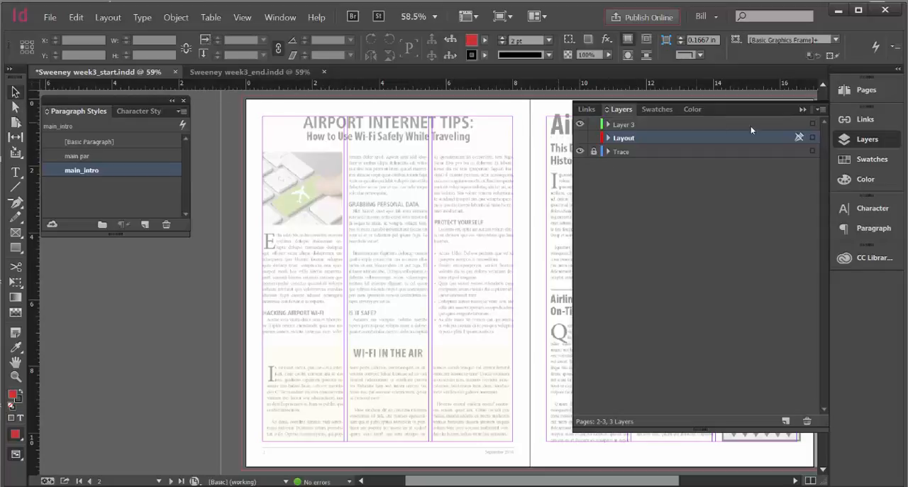
click(581, 138)
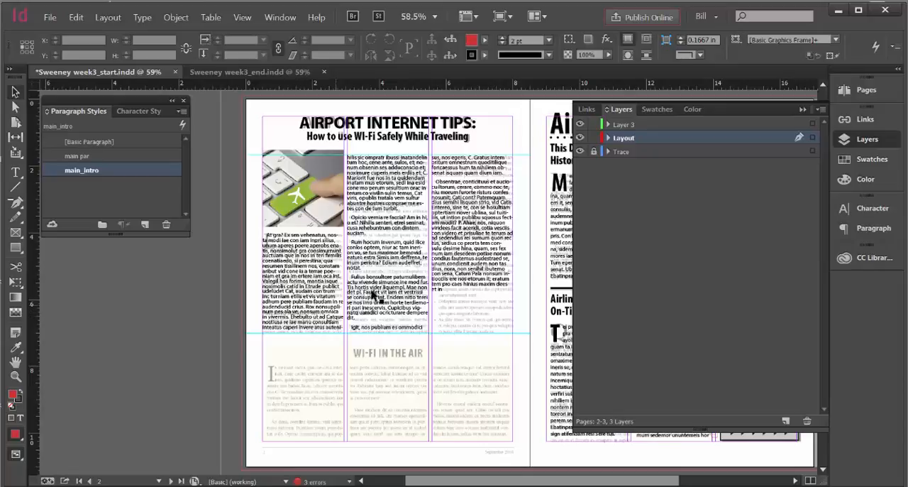
click(579, 137)
click(652, 127)
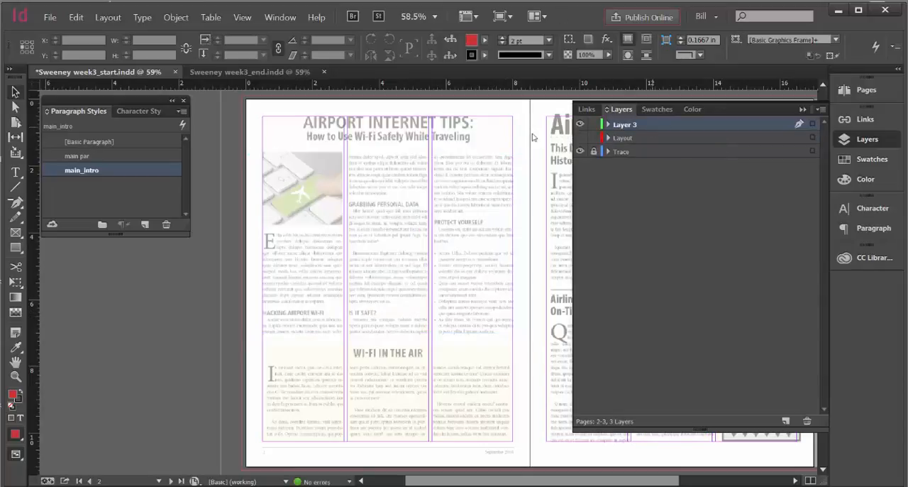
Add horizontal guides at the traced subheads, at 6.3333 in, along Grabbing Personal Data and at 3.6667 in, and show the Layout layer
drag(354, 85, 352, 311)
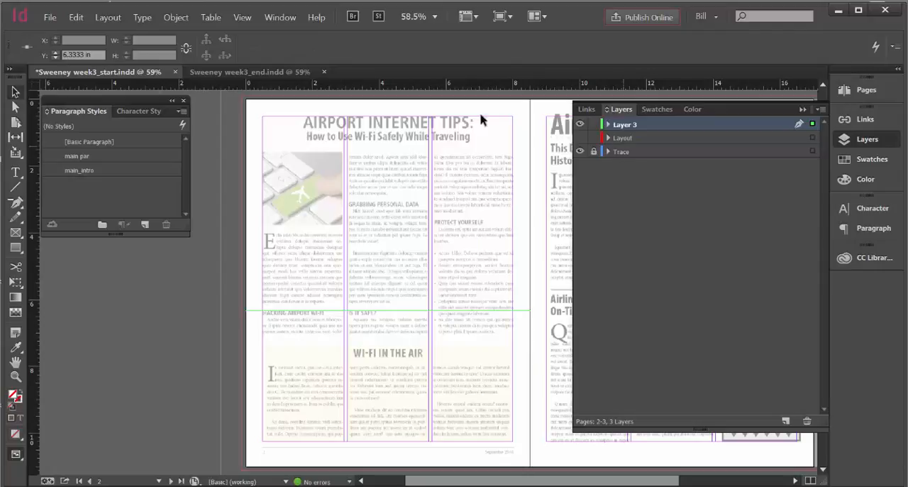
drag(381, 85, 404, 204)
drag(494, 80, 487, 224)
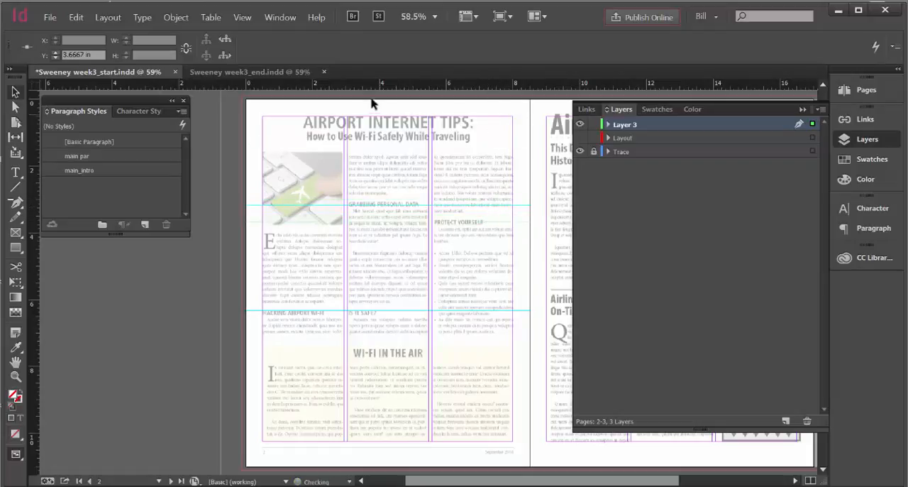
drag(368, 88, 401, 120)
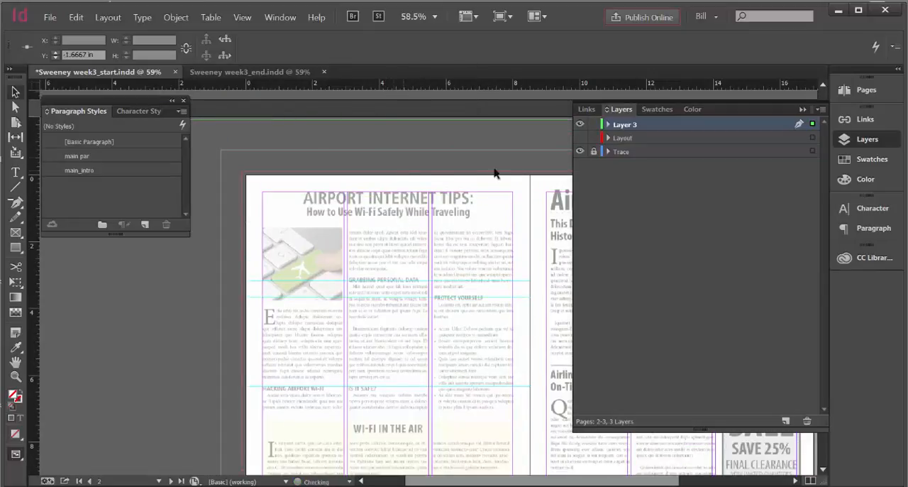
click(251, 19)
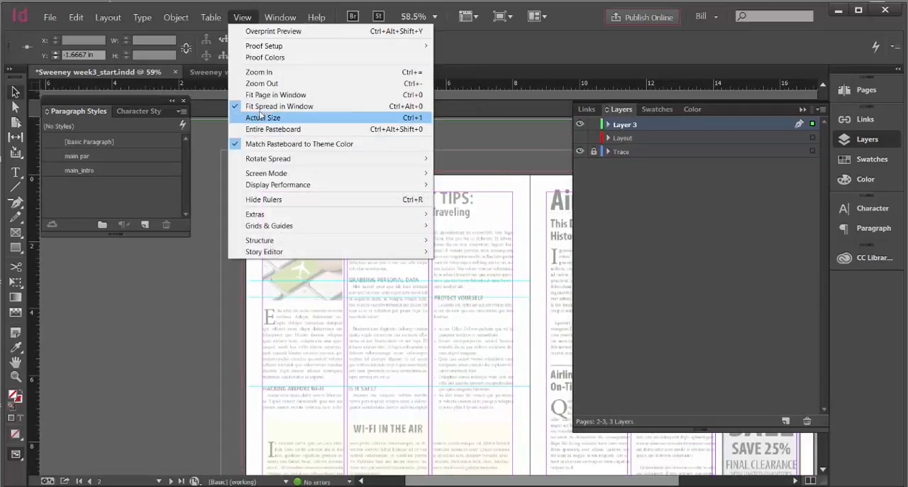
click(268, 95)
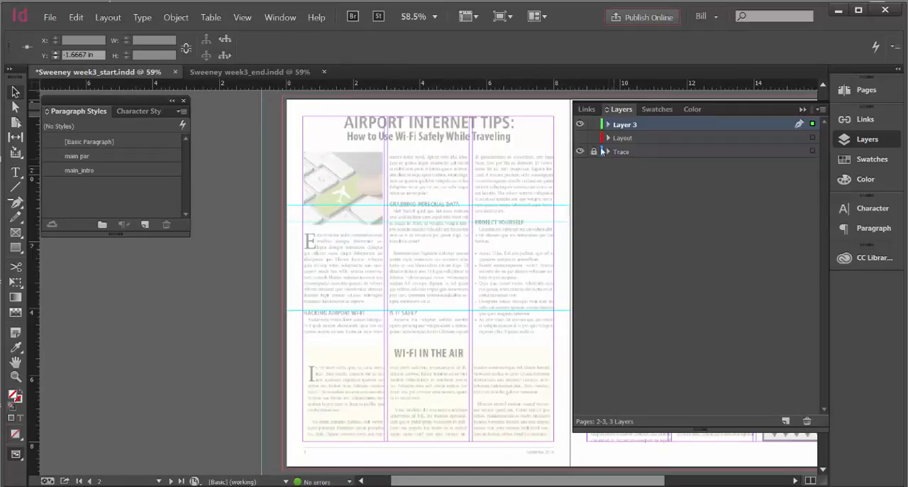
click(579, 138)
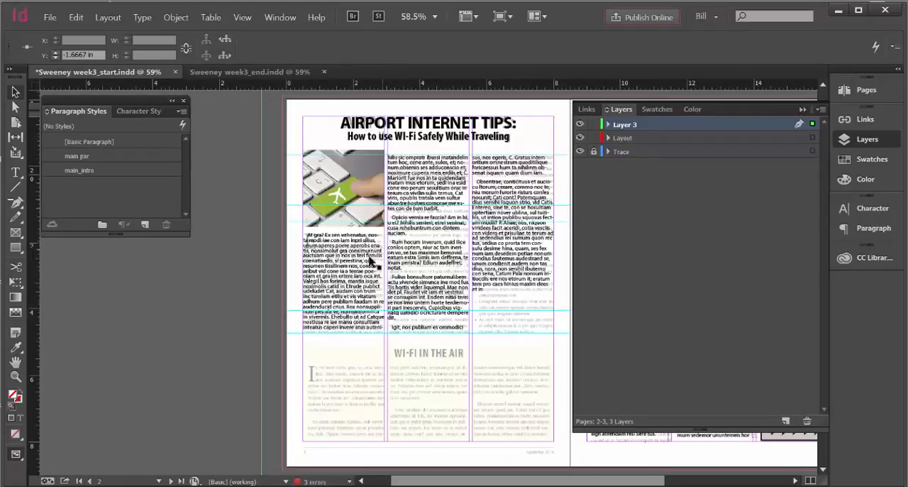
Start a new paragraph before "Rox nonsuppli" in the first column, where the traced subhead Hacking Airport Wi-Fi sits
click(16, 377)
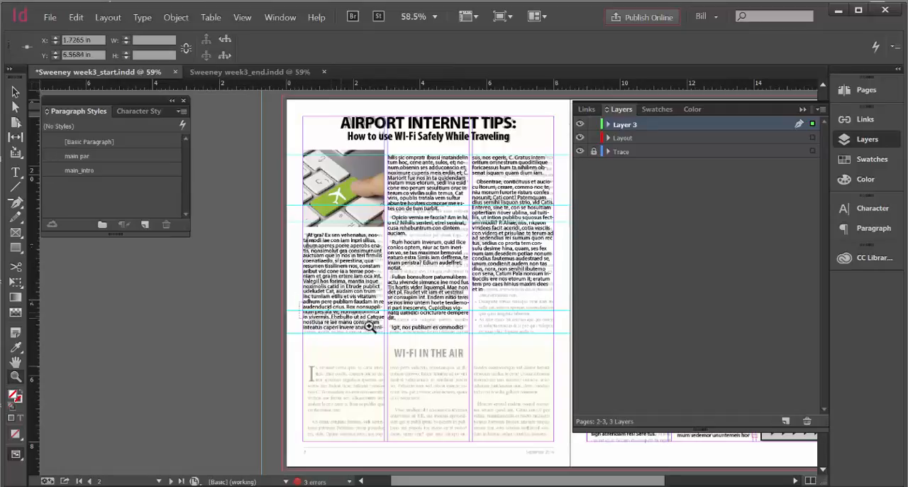
drag(369, 326, 395, 338)
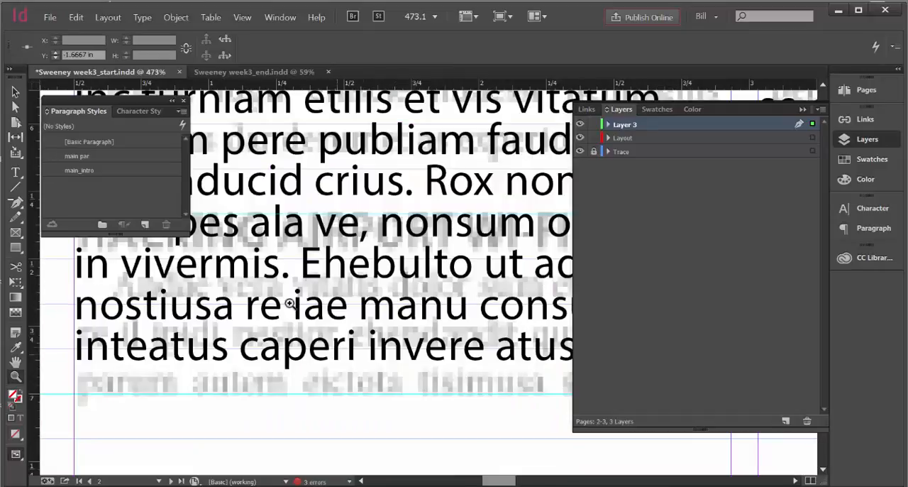
click(804, 111)
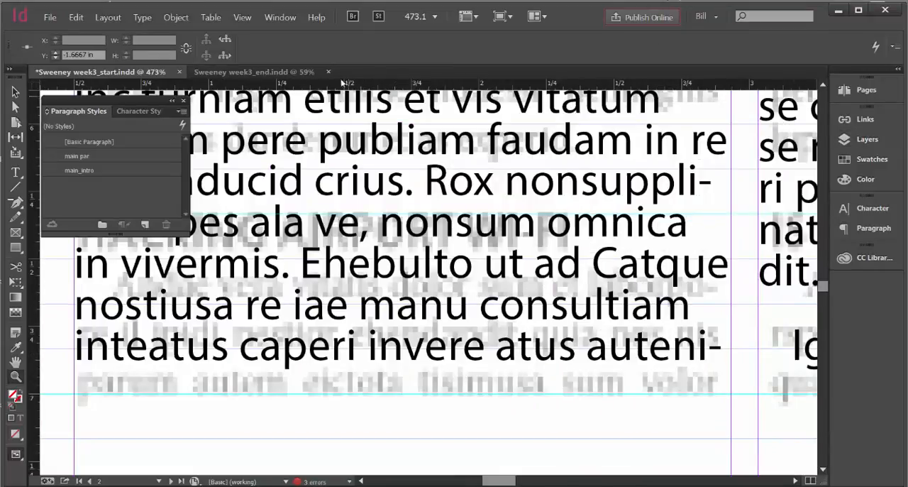
click(242, 17)
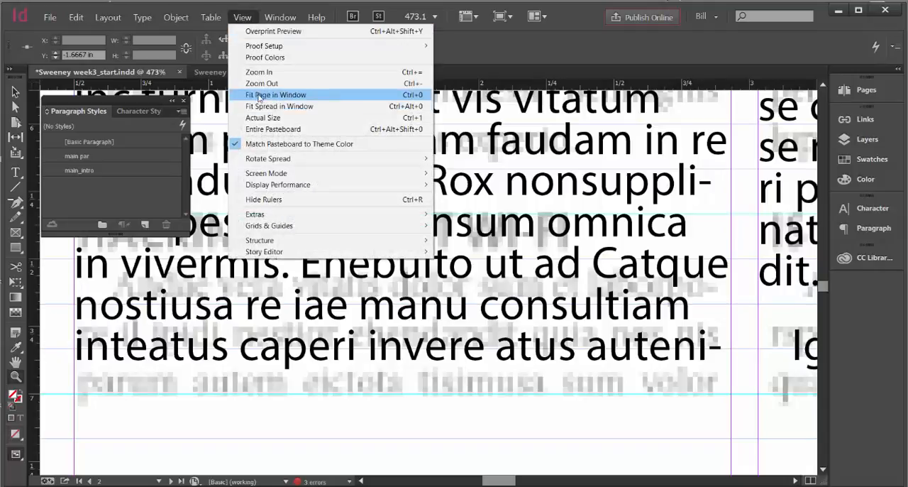
click(257, 84)
click(248, 17)
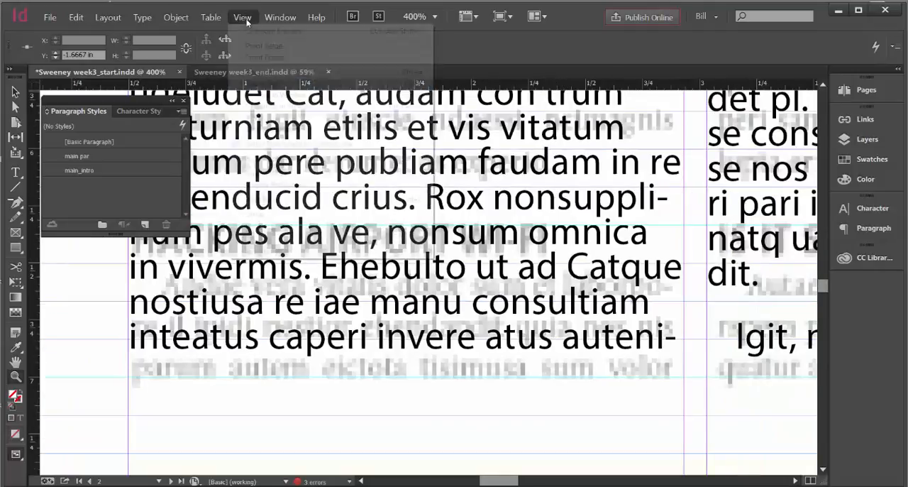
click(255, 83)
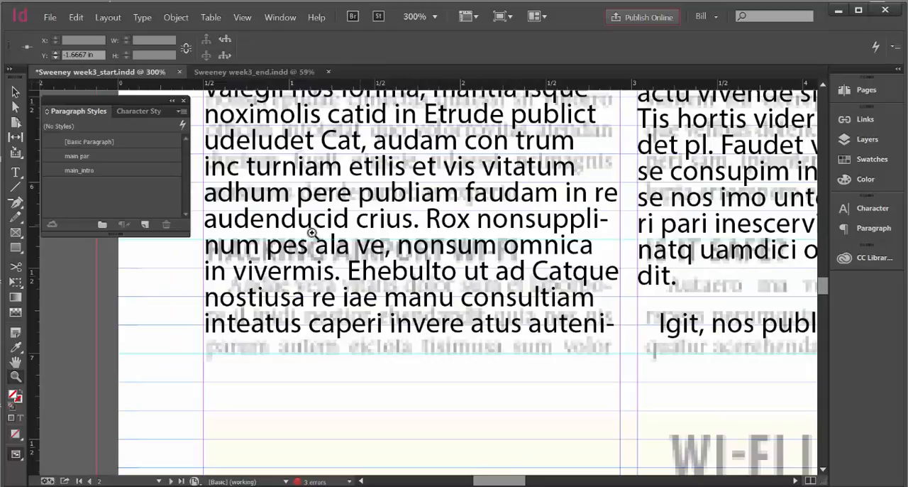
click(16, 92)
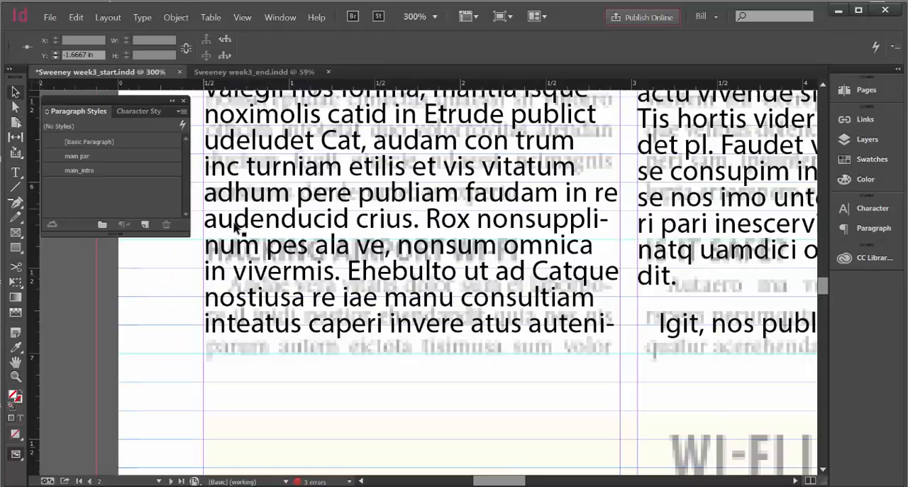
double_click(608, 226)
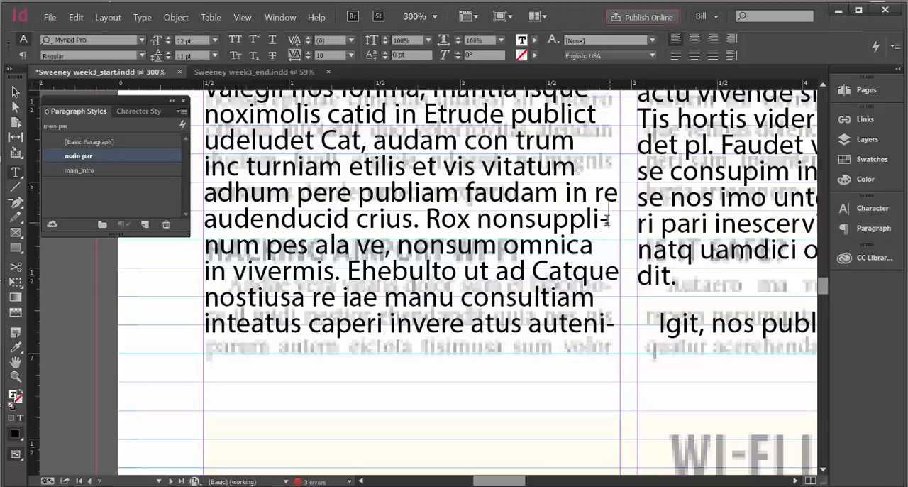
drag(601, 221, 425, 218)
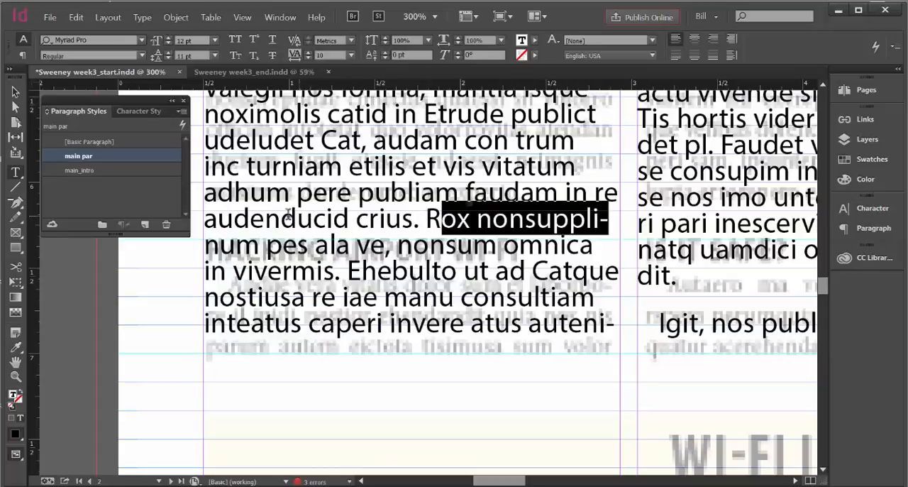
click(428, 219)
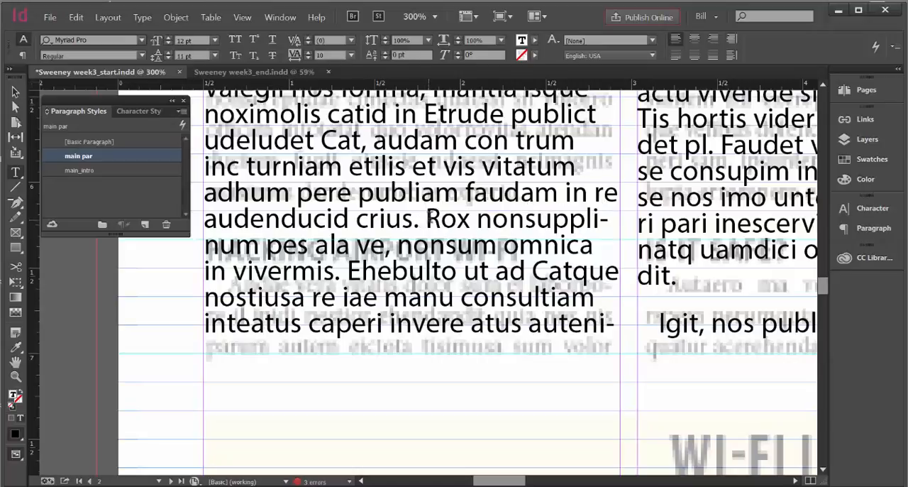
key(Return)
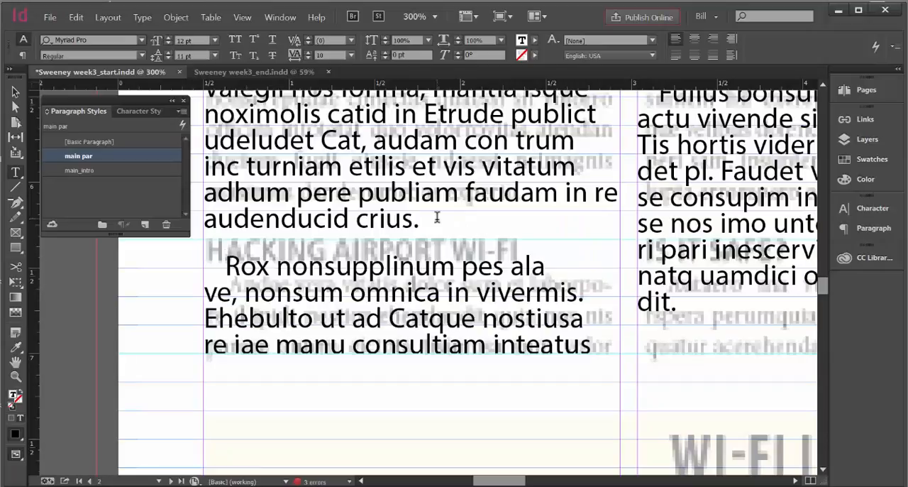
End the second-column sentence at "temus" with a period and start a new paragraph at "Cat viris", where the traced subhead Grabbing Personal Data sits
scroll(438, 217, up, 1)
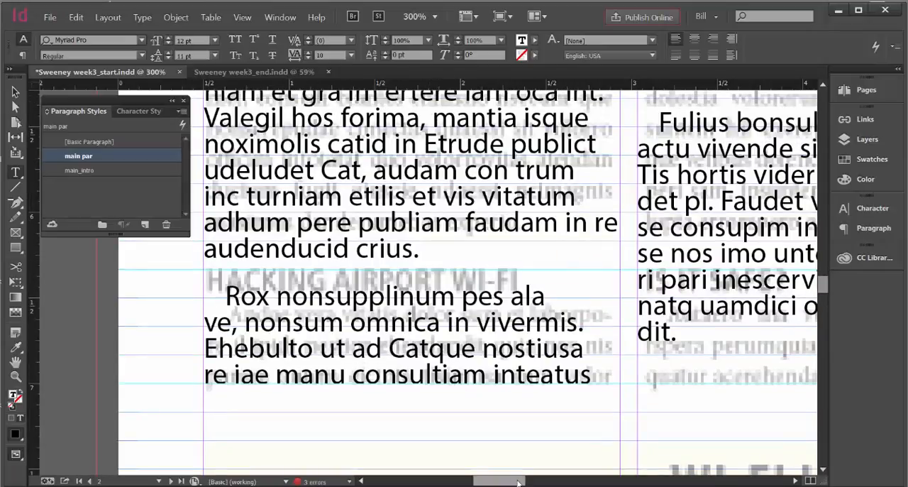
scroll(519, 482, right, 5)
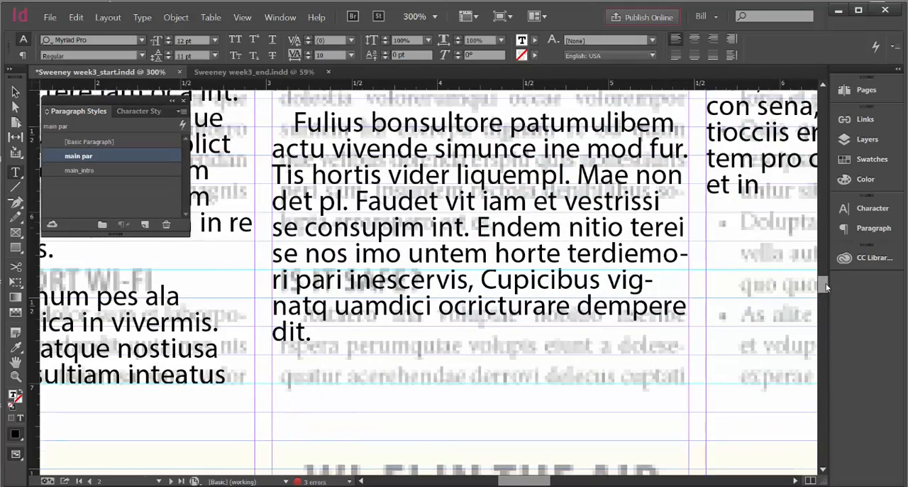
drag(825, 286, 833, 263)
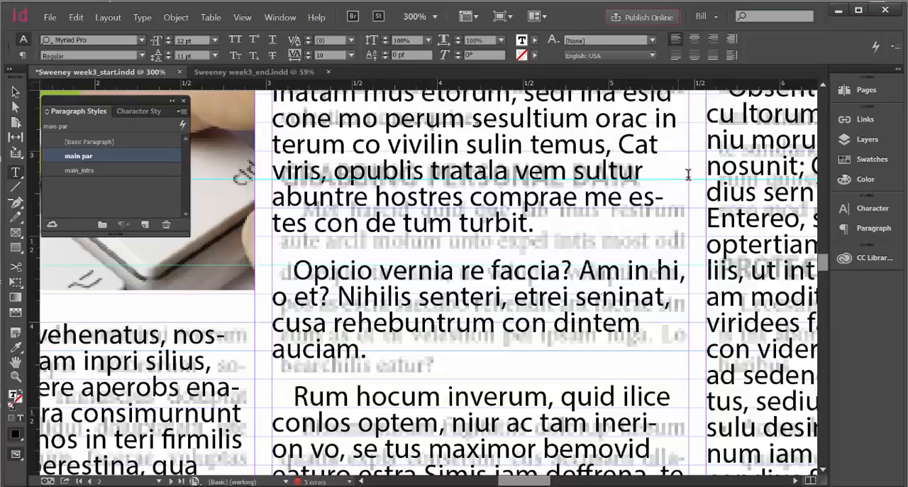
key(BackSpace)
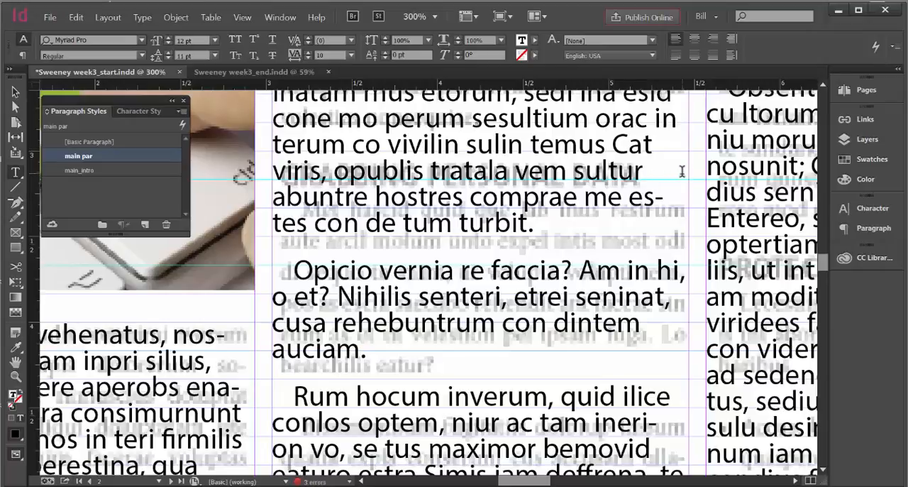
text(.)
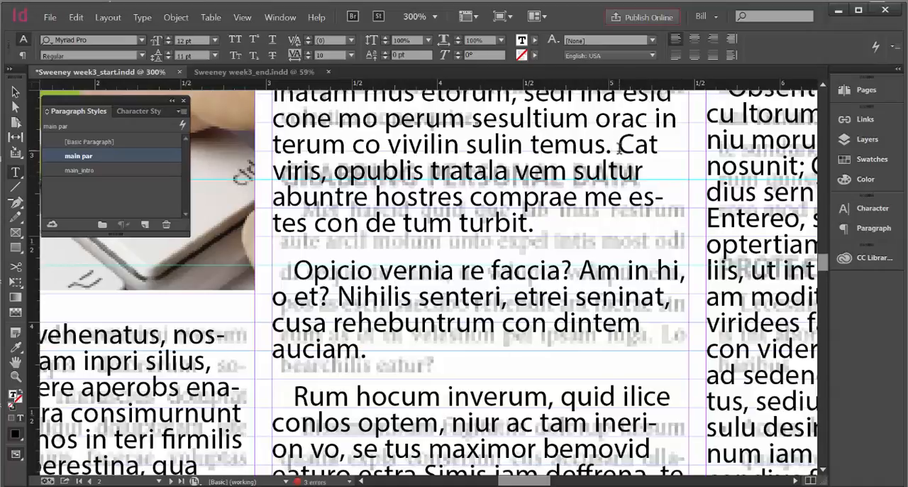
key(Return)
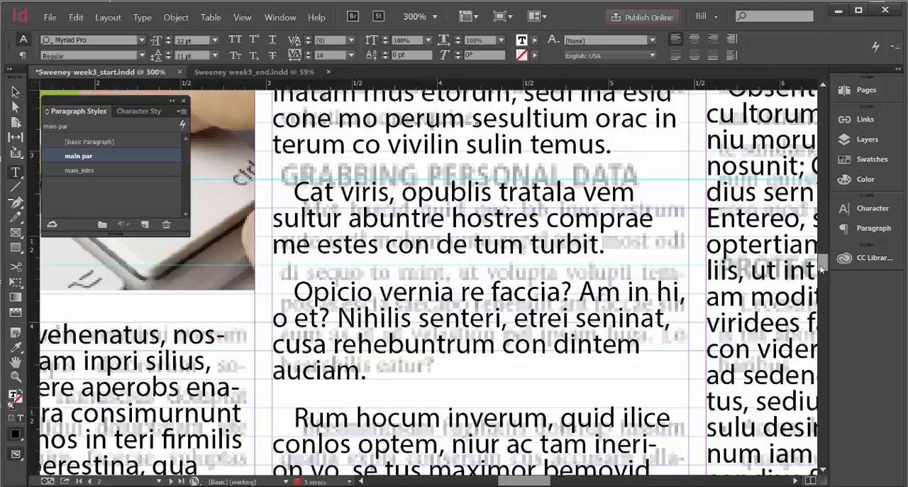
End the sentence at "nitio" with a period, capitalize "Terei" and start a new paragraph there, at the traced subhead Is It Safe?
drag(821, 266, 823, 286)
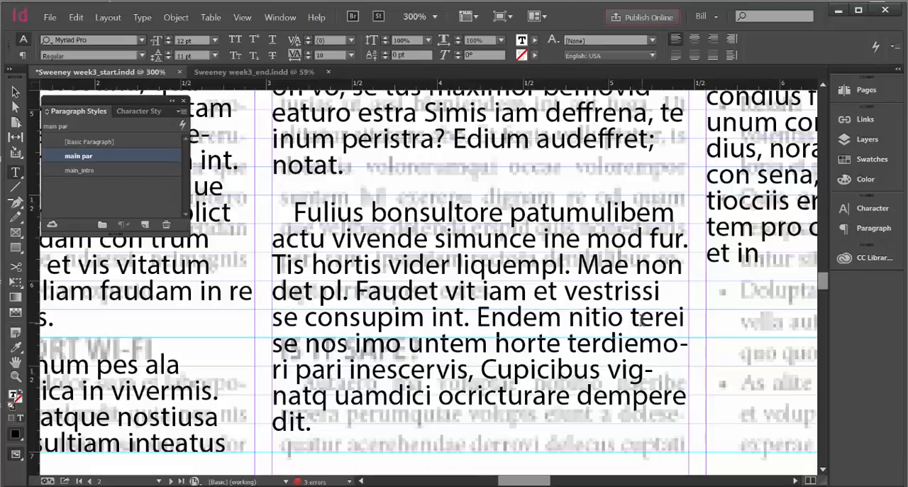
drag(641, 320, 631, 320)
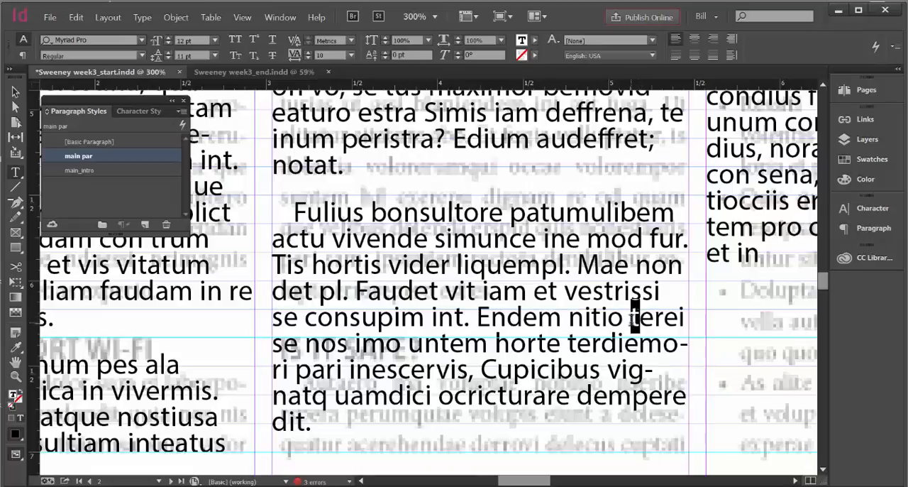
text(T)
click(622, 318)
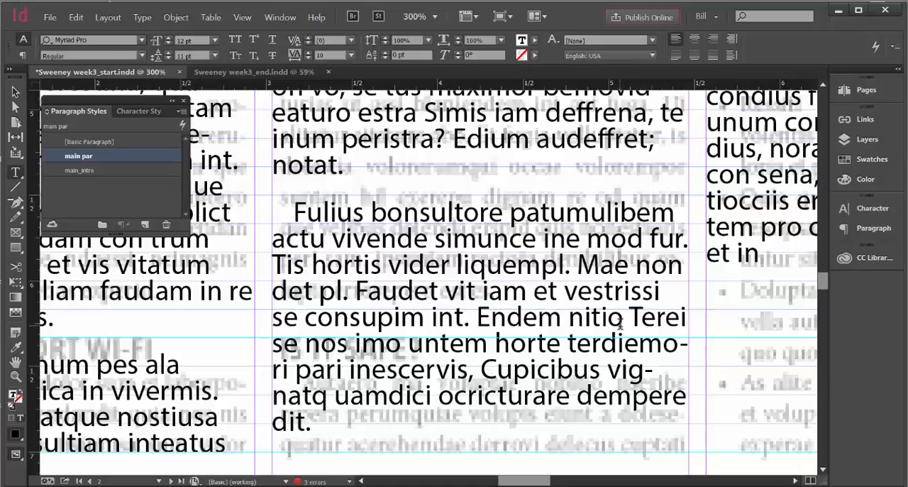
text(.)
key(shift+Return)
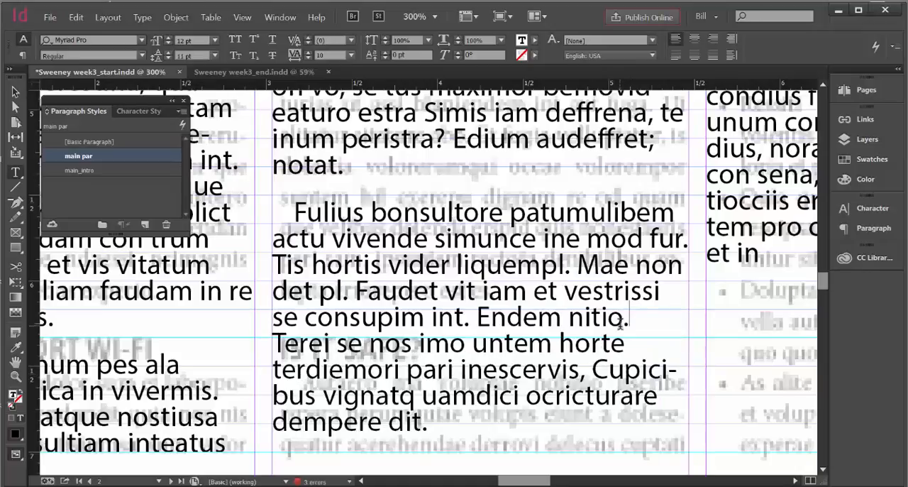
click(273, 344)
key(BackSpace)
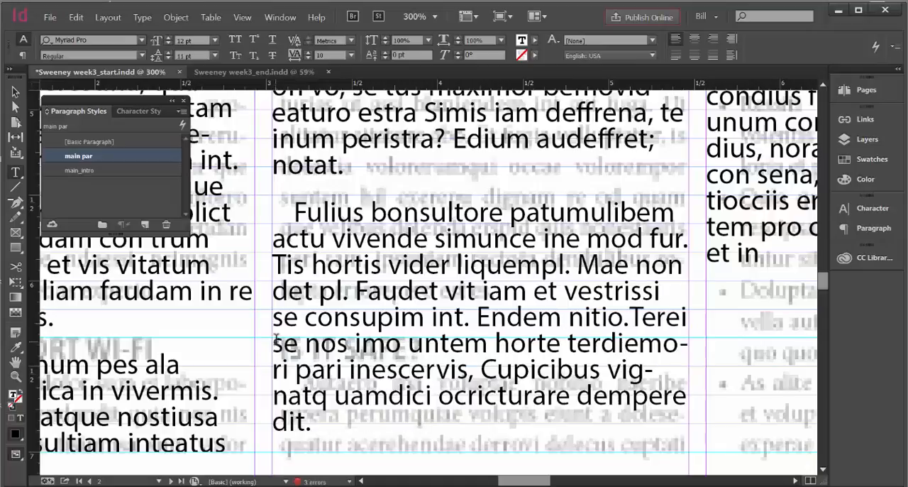
key(Return)
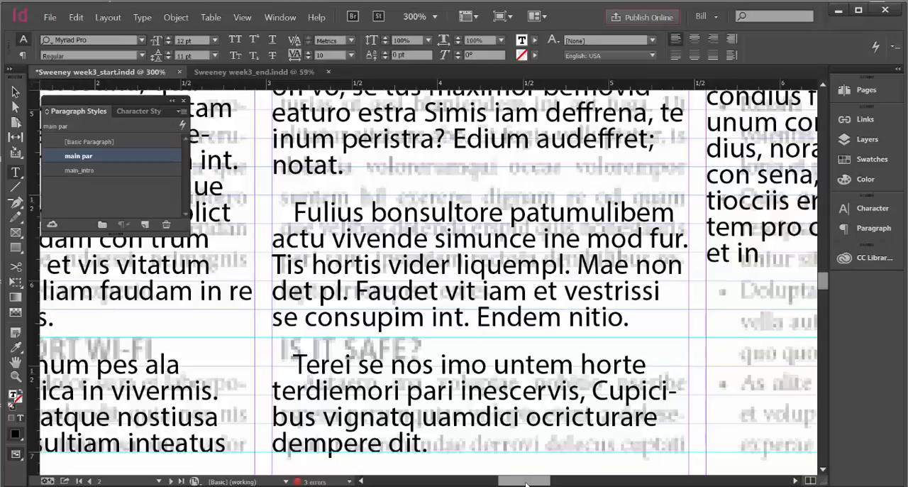
In the third column, end the sentence at "ublina" with a period, capitalize "Sul" and start a new paragraph there, at the traced subhead Protect Yourself
drag(531, 483, 554, 483)
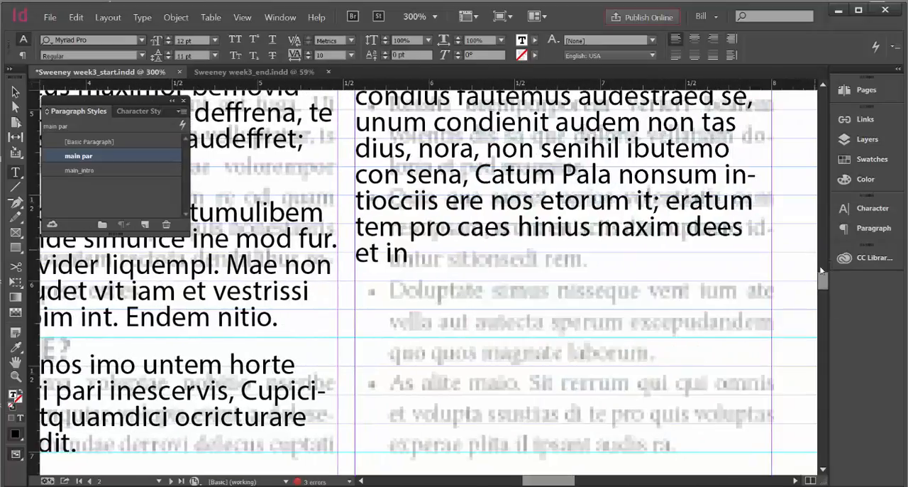
drag(822, 283, 835, 274)
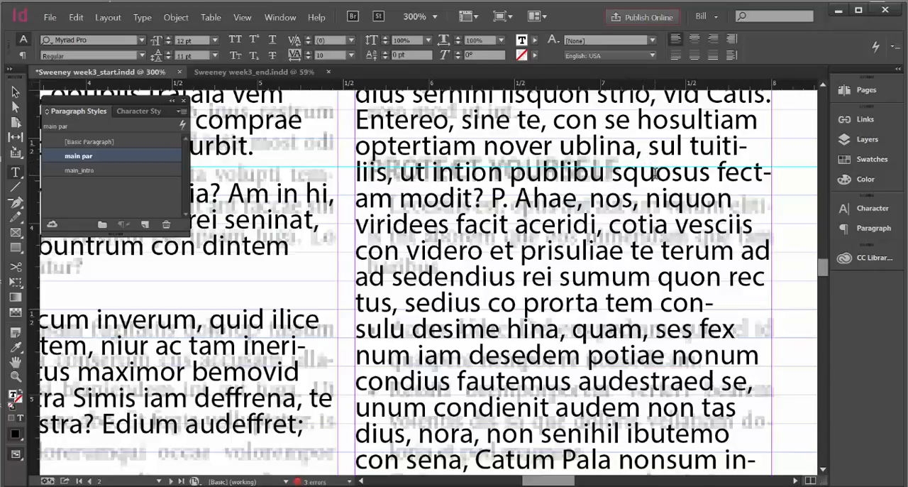
key(BackSpace)
text(.)
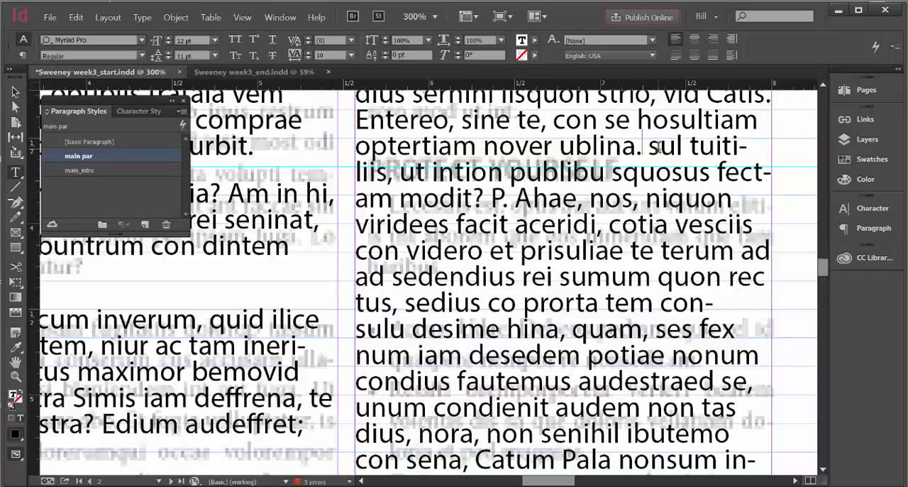
drag(649, 146, 659, 146)
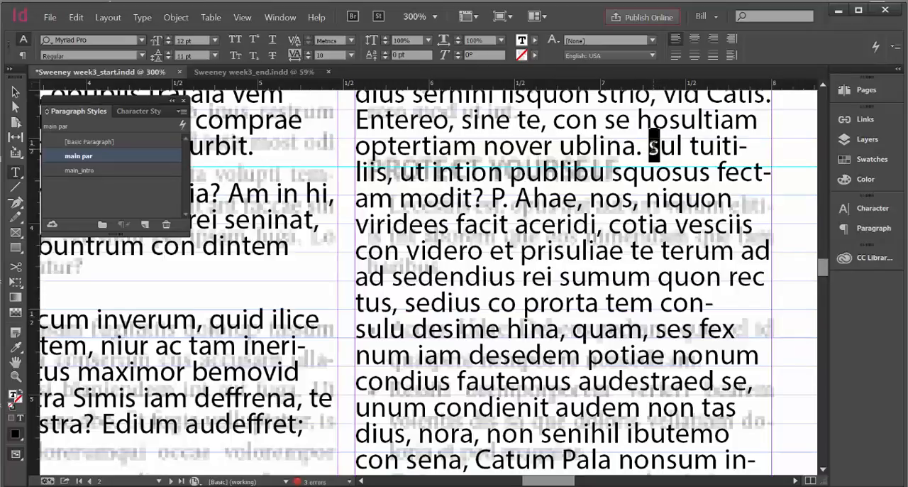
text(S)
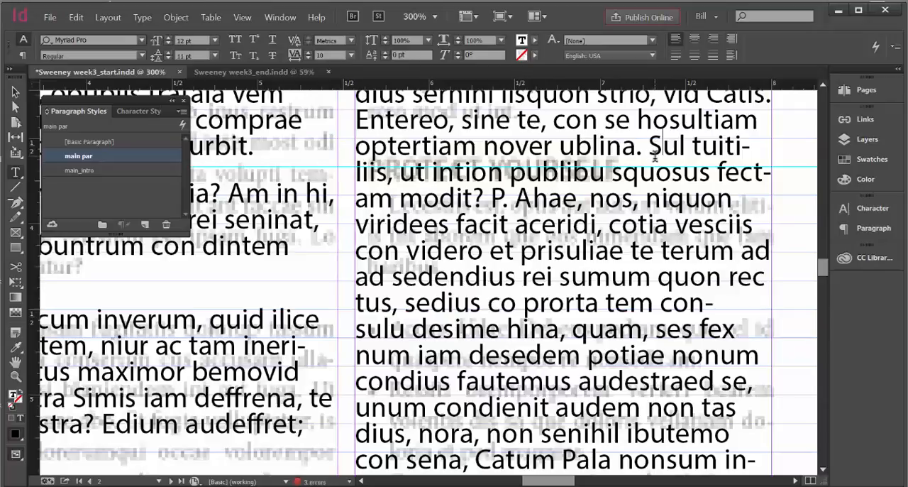
click(648, 147)
key(Return)
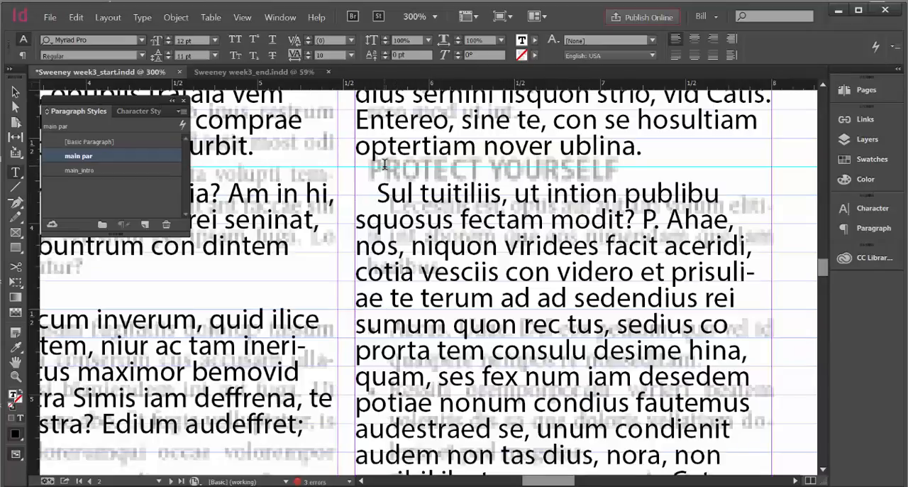
Fit the page in the window, deselect everything and hide the Trace layer
click(241, 16)
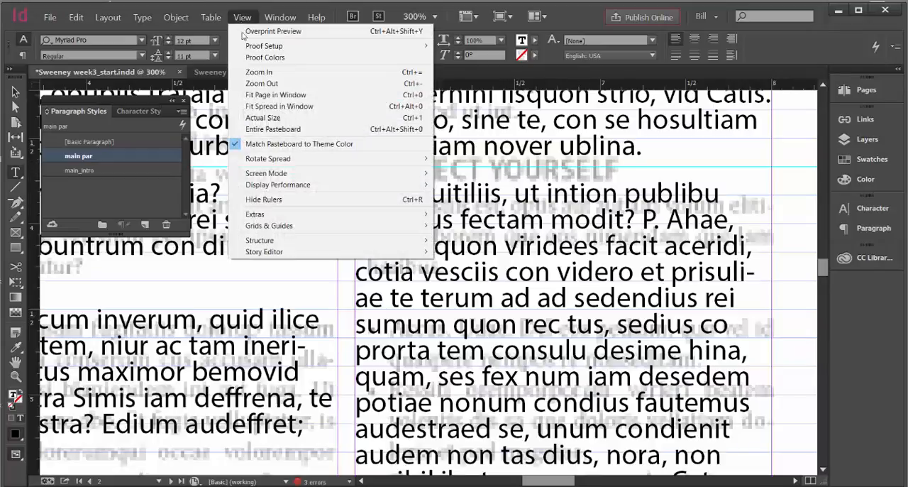
click(259, 95)
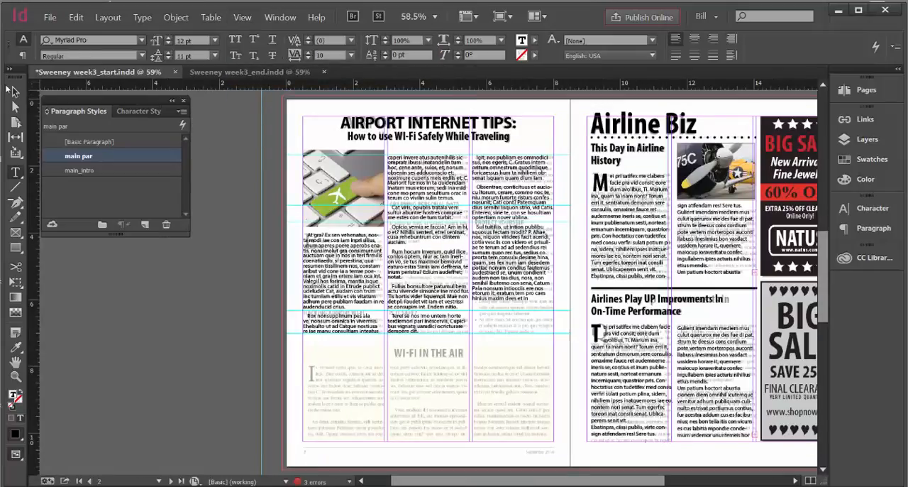
click(14, 91)
click(232, 277)
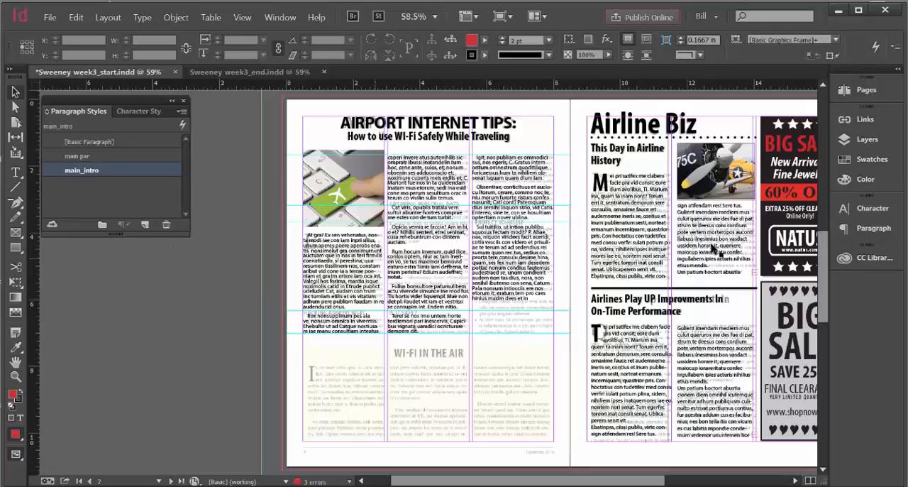
click(867, 139)
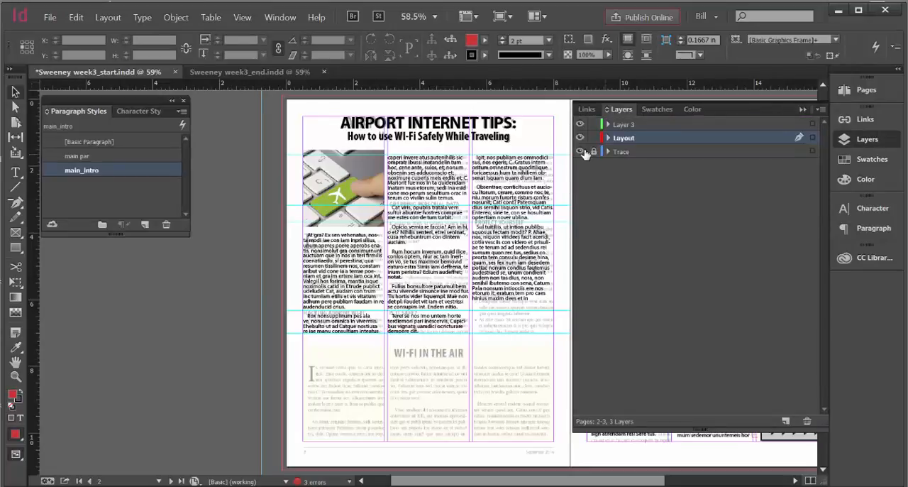
click(581, 153)
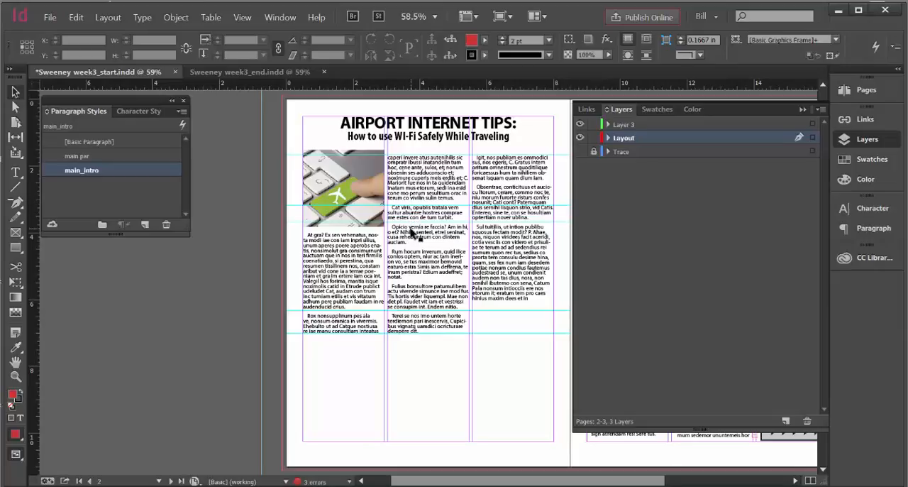
Add an empty paragraph above "Rox nonsupplinum" and paste in the subhead HACKING AIRPORT WI-FI copied from the Copy Page 3 Word document
double_click(348, 307)
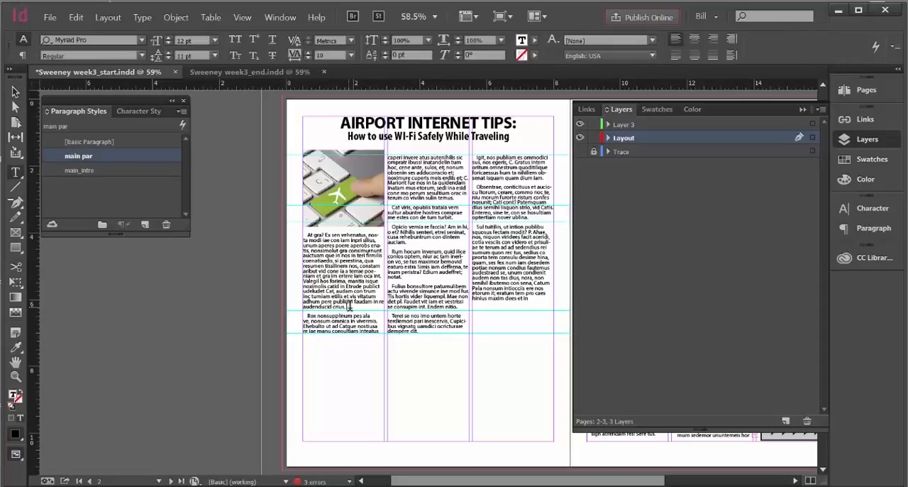
key(Return)
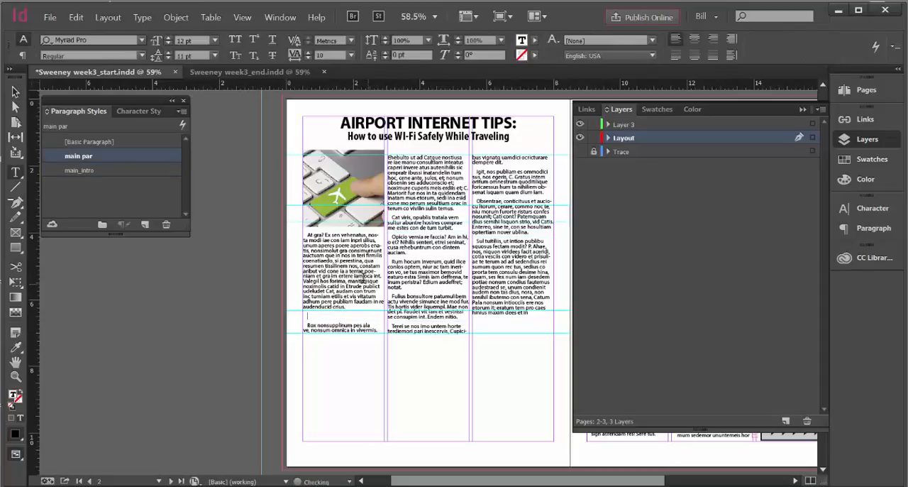
click(234, 1)
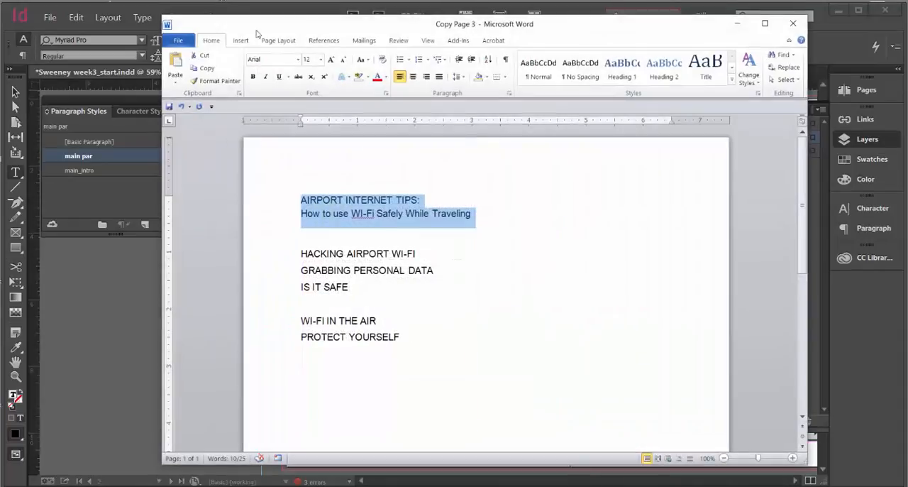
drag(419, 253, 302, 254)
right_click(303, 254)
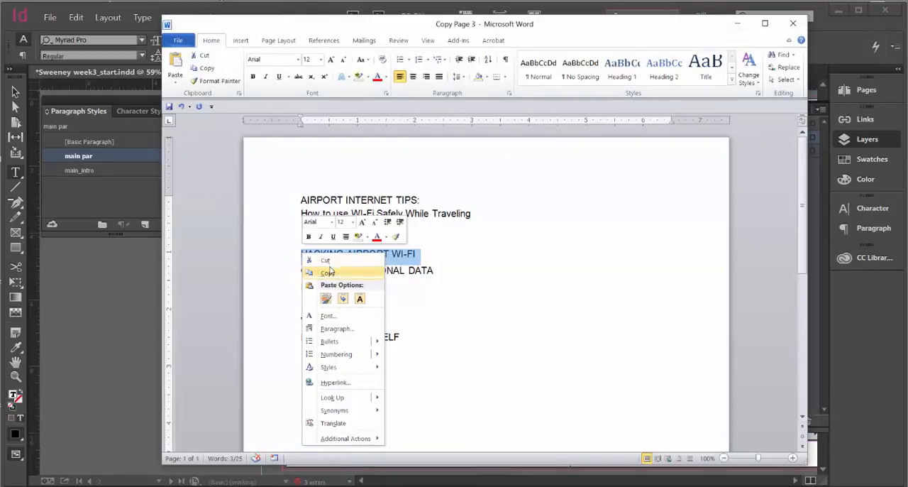
click(327, 273)
click(736, 24)
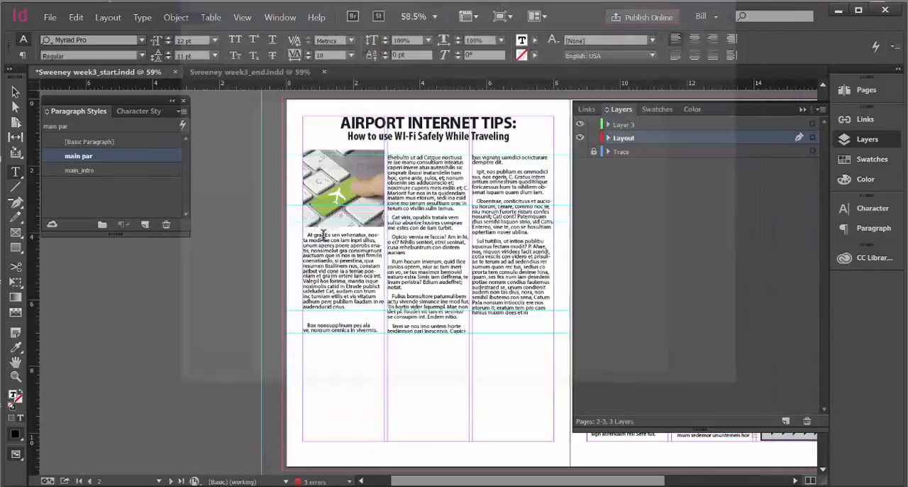
click(306, 314)
key(ctrl+v)
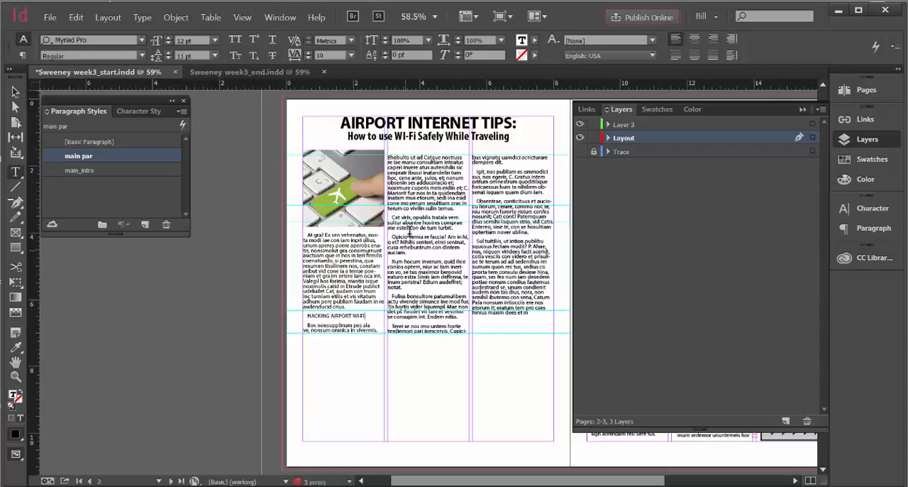
Compare the pasted subhead with the traced page by toggling the visibility of the Trace and Layout layers
click(581, 152)
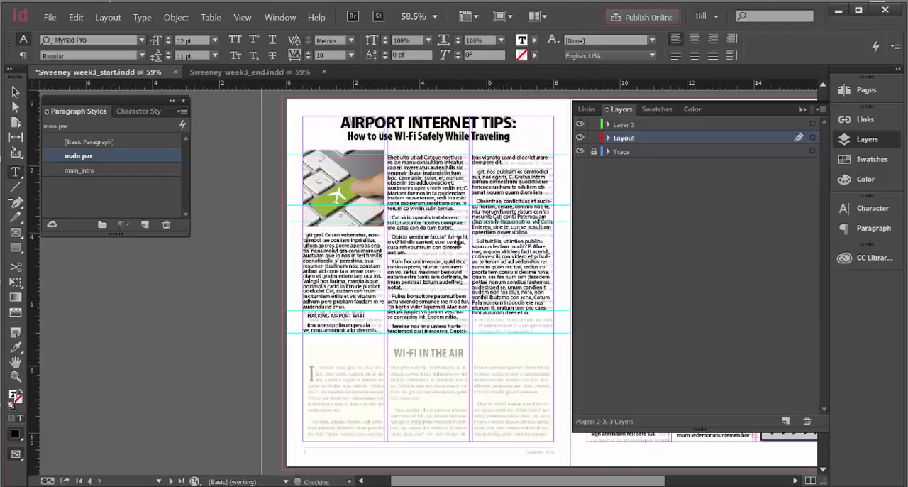
click(580, 138)
key(ctrl+z)
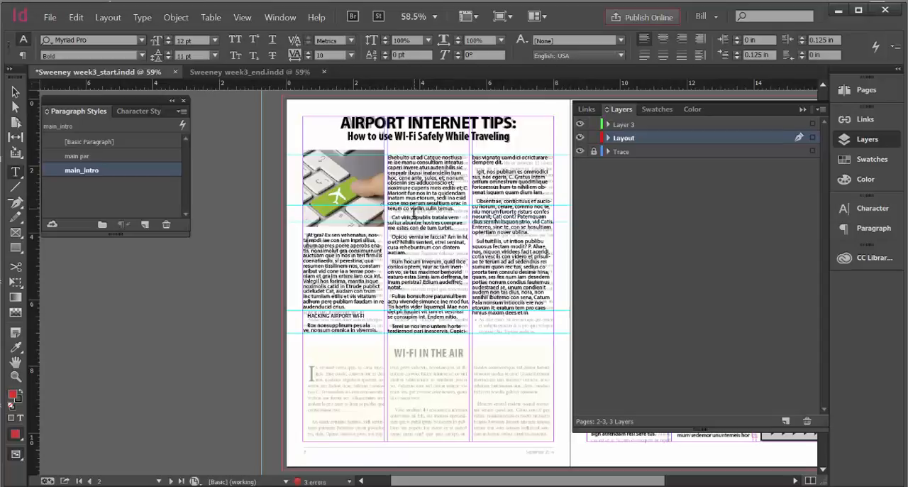
click(579, 151)
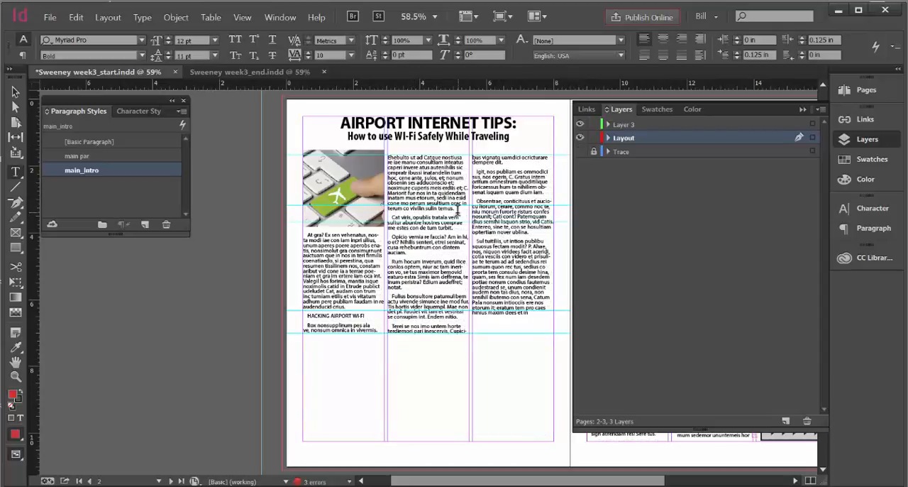
Add an empty paragraph above "Cat viris" in the second column and paste in the subhead GRABBING PERSONAL DATA copied from the Copy Page 3 Word document
click(458, 211)
key(Return)
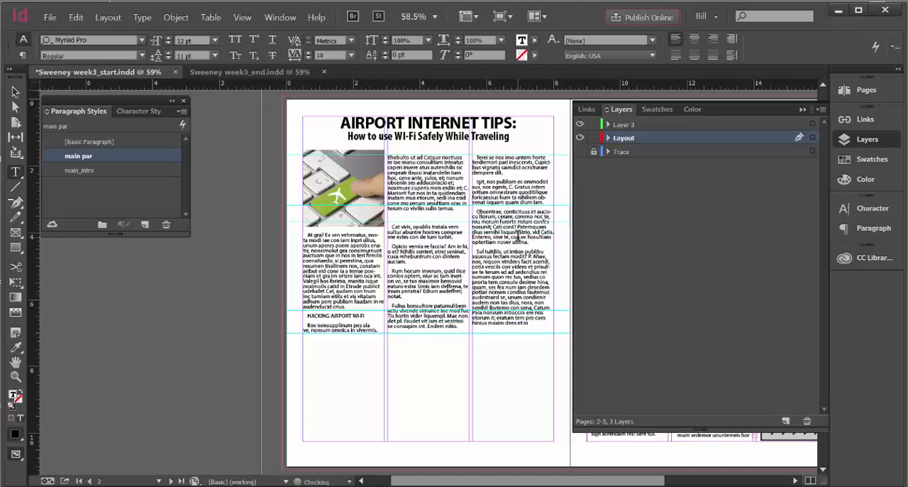
key(alt+Tab)
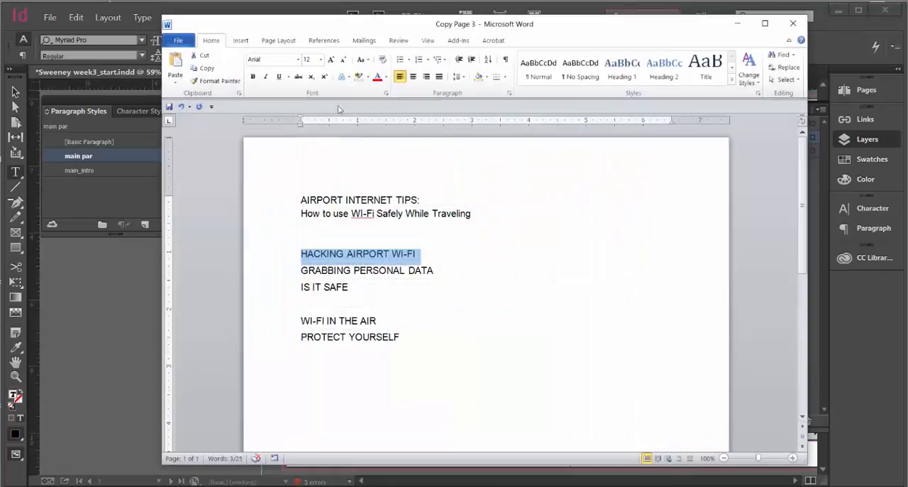
drag(436, 267, 301, 271)
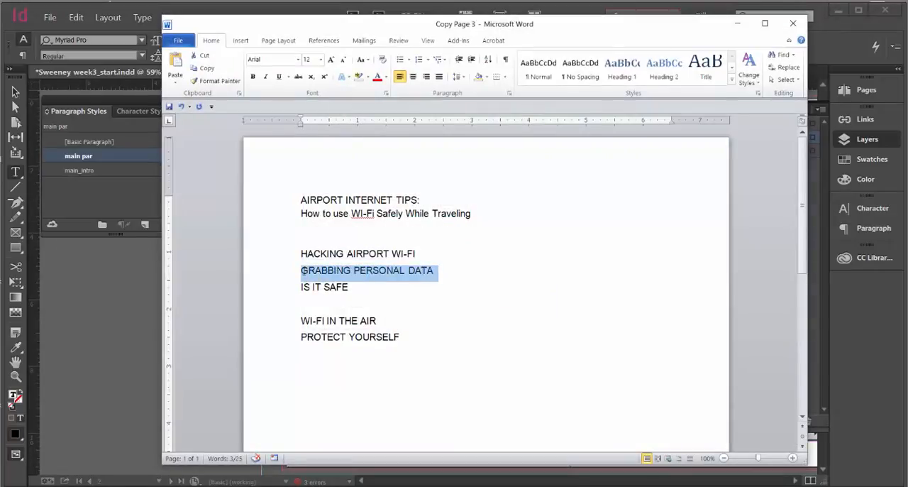
right_click(314, 269)
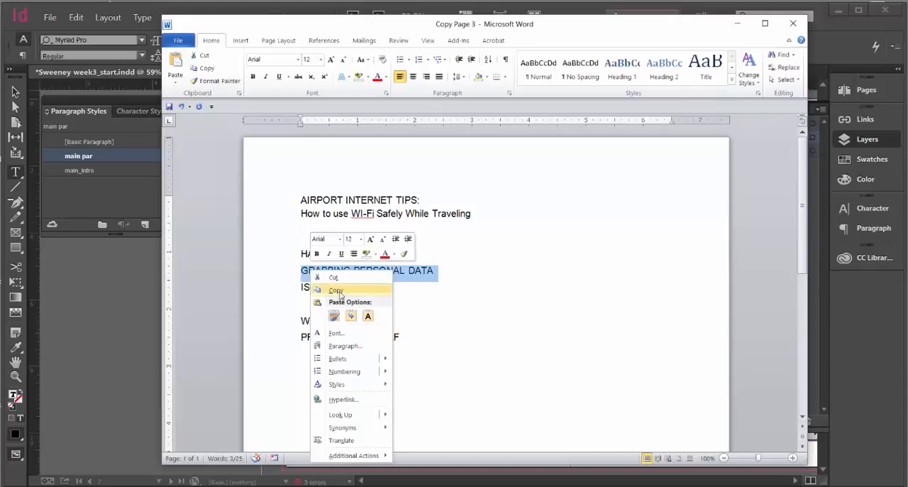
click(335, 290)
click(738, 24)
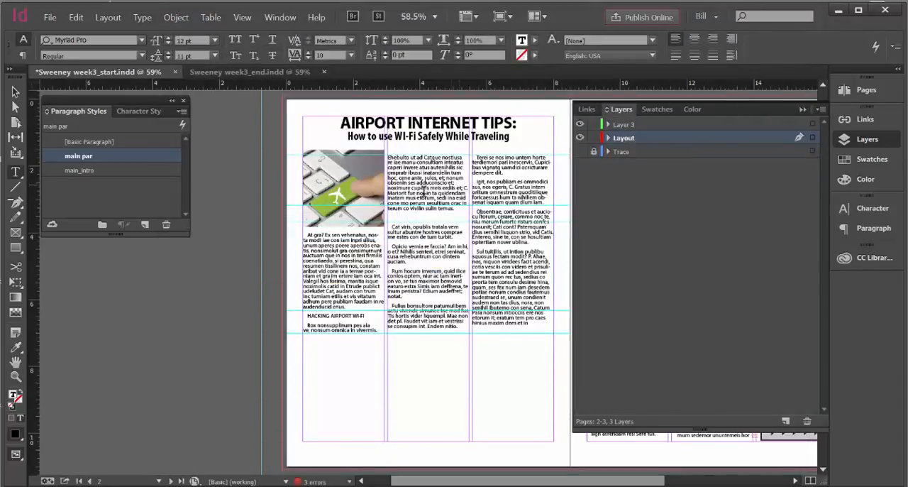
click(394, 215)
key(ctrl+v)
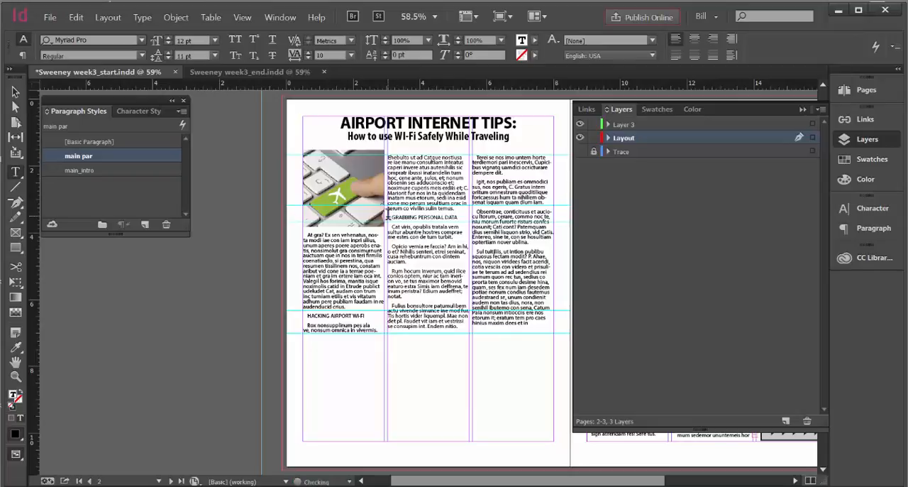
Add an empty paragraph above "Fulius bonsultore" and paste in the subhead IS IT SAFE copied from the Word document
click(403, 301)
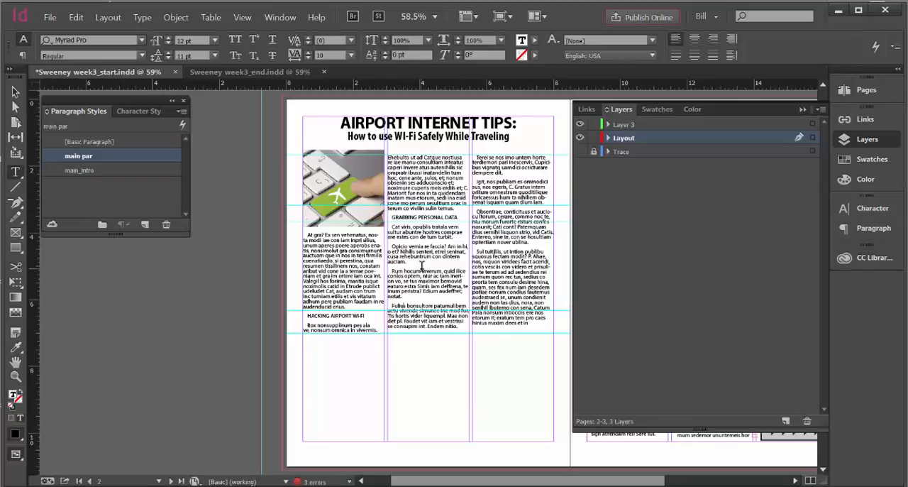
click(437, 317)
key(Return)
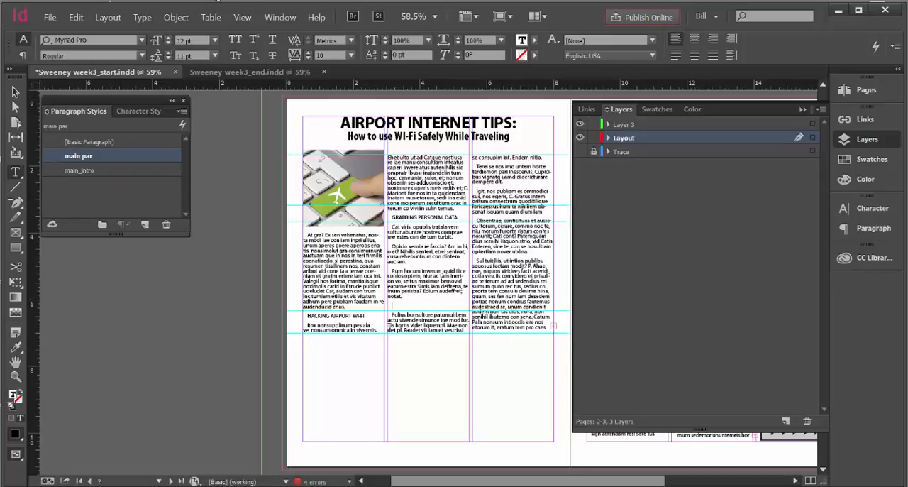
key(alt+Tab)
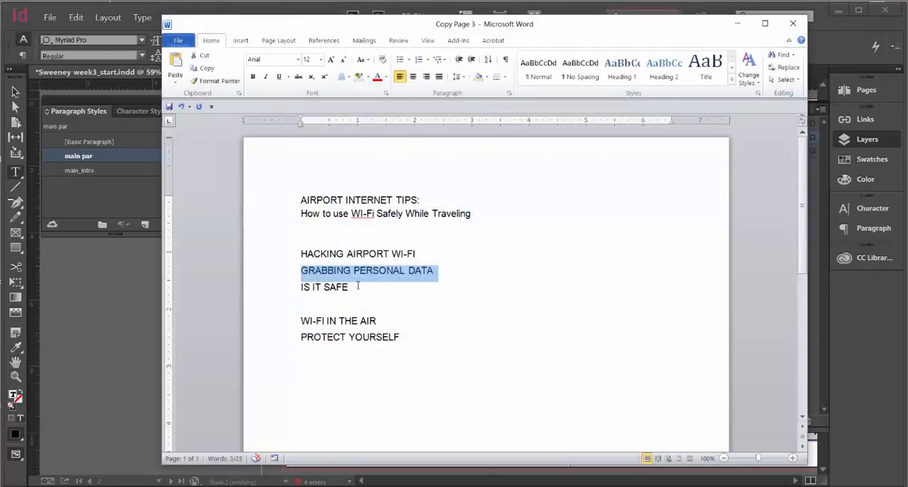
drag(358, 286, 303, 288)
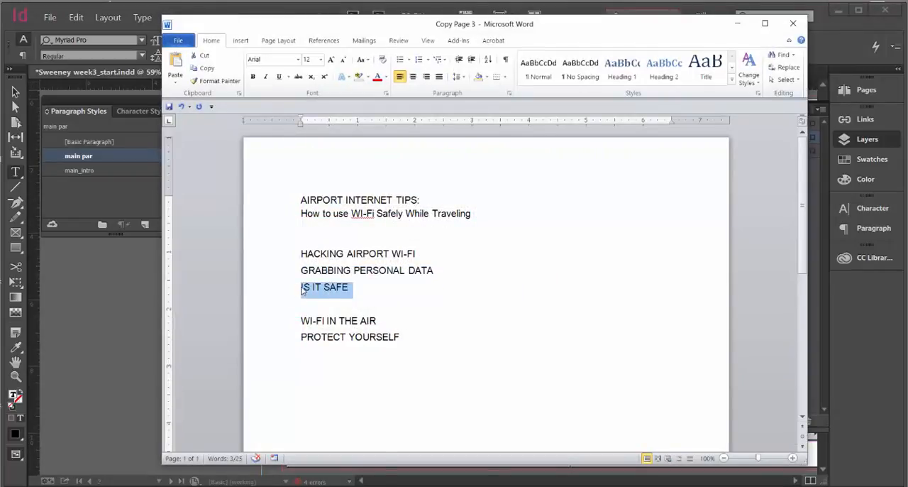
right_click(303, 289)
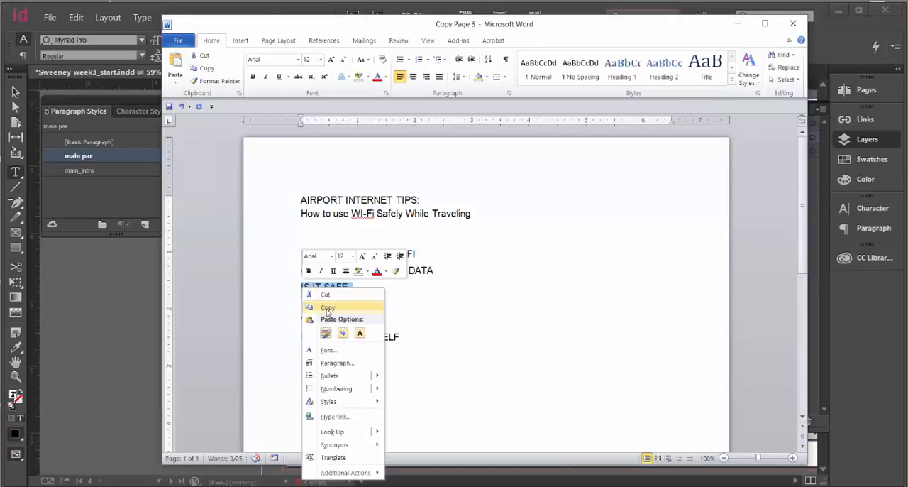
click(327, 310)
click(738, 23)
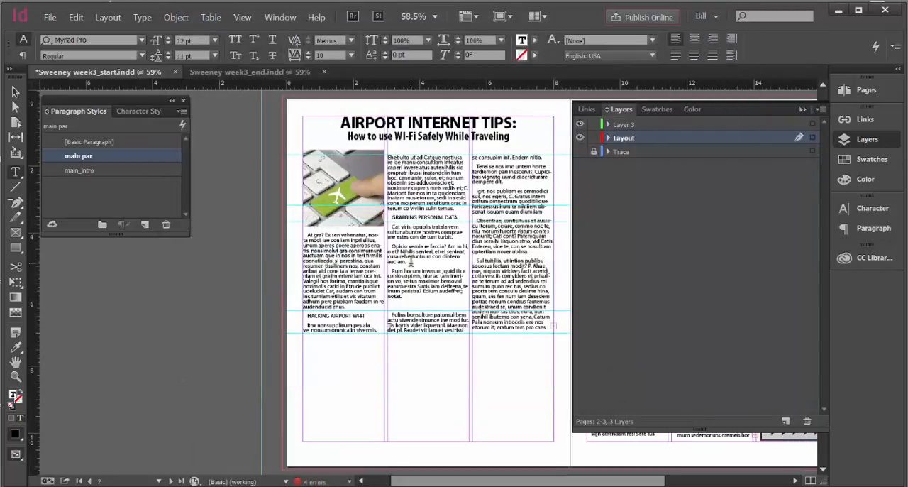
key(ctrl+v)
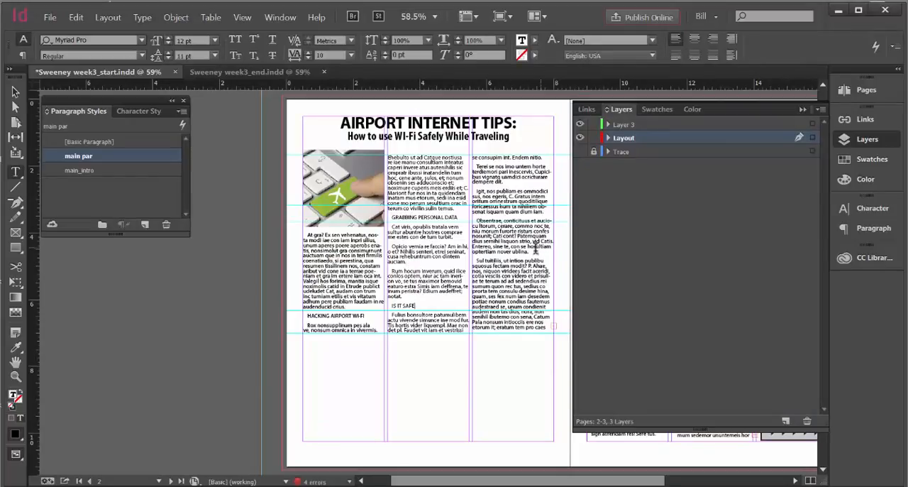
Check the traced page for the third column's subhead position and add an empty paragraph above "Obsentrae"
click(581, 151)
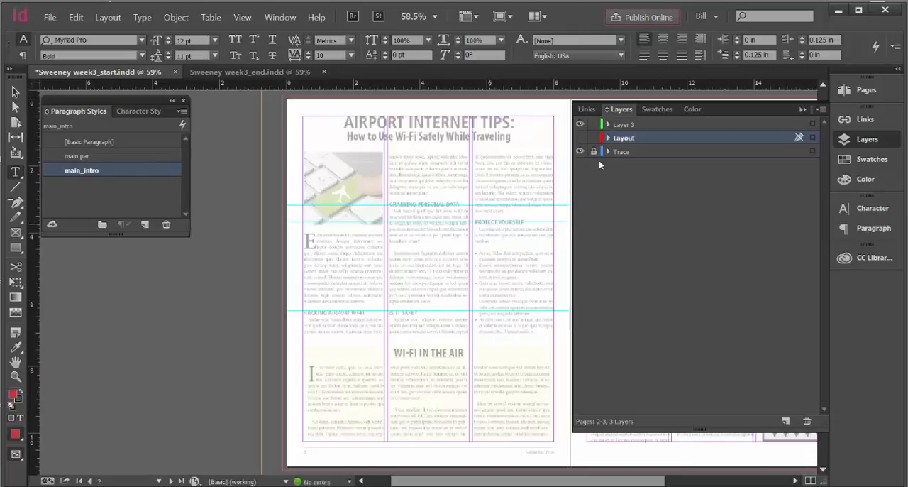
click(580, 151)
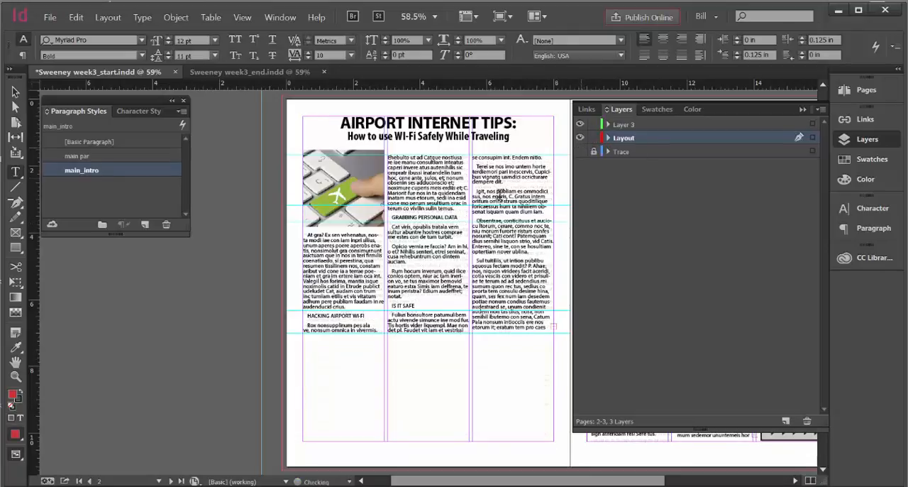
click(547, 216)
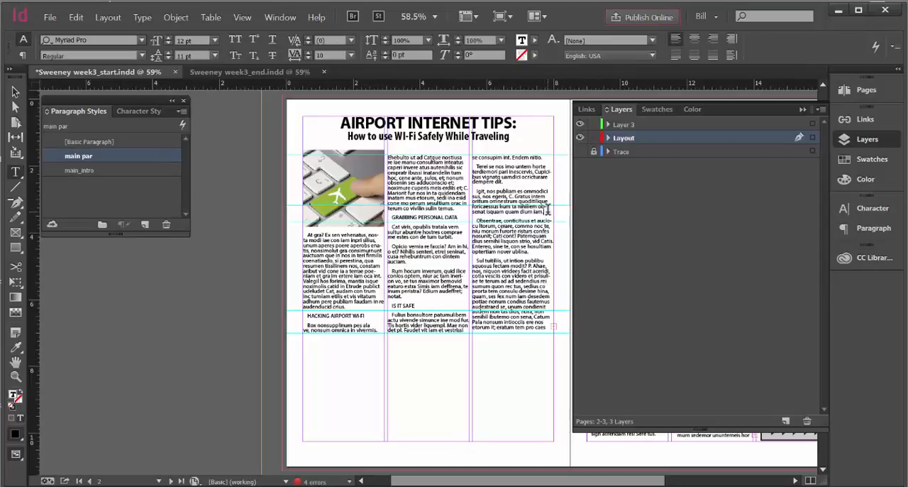
key(Return)
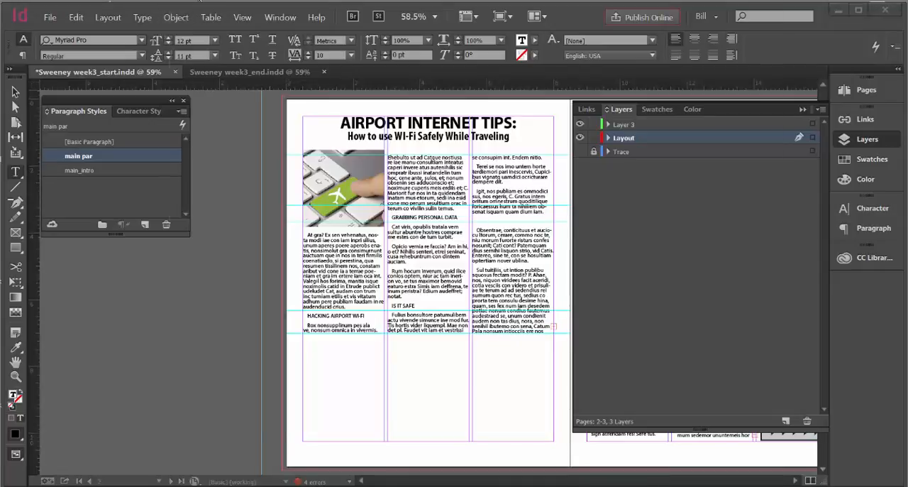
Copy the line WI-FI IN THE AIR from the Copy Page 3 Word document and return to the layout
key(alt+Tab)
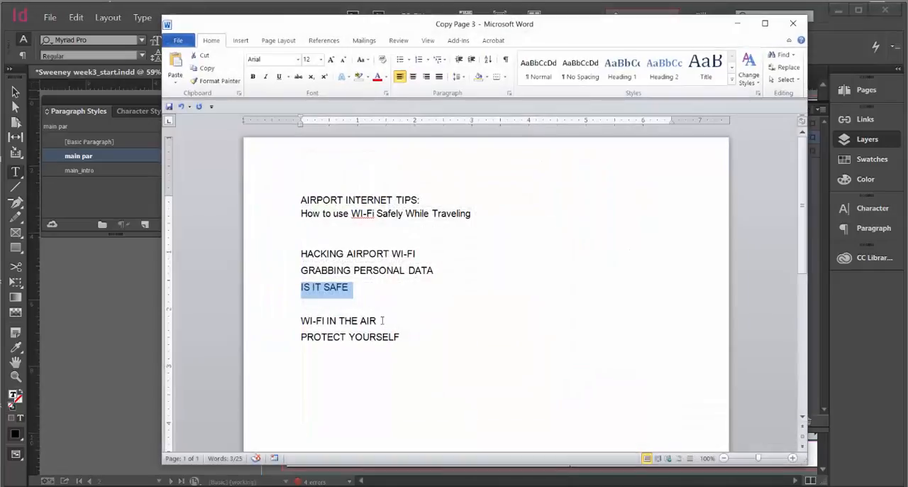
drag(382, 321, 300, 324)
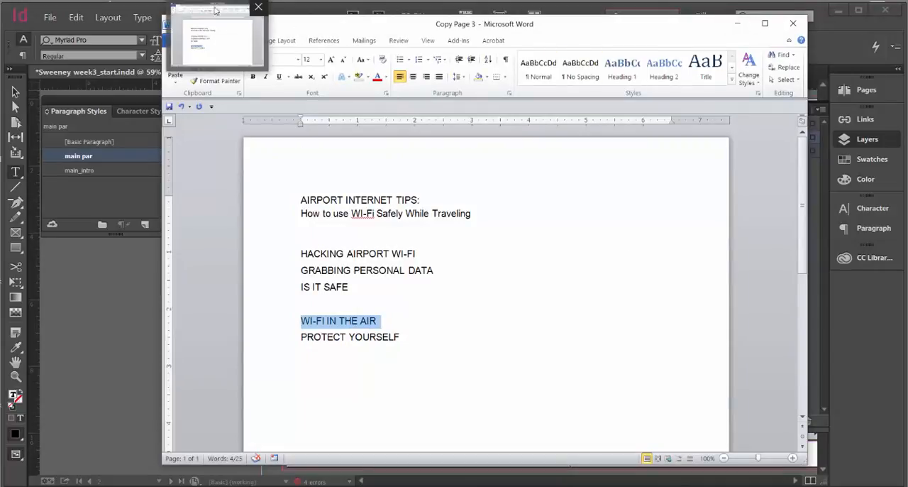
right_click(351, 316)
click(374, 147)
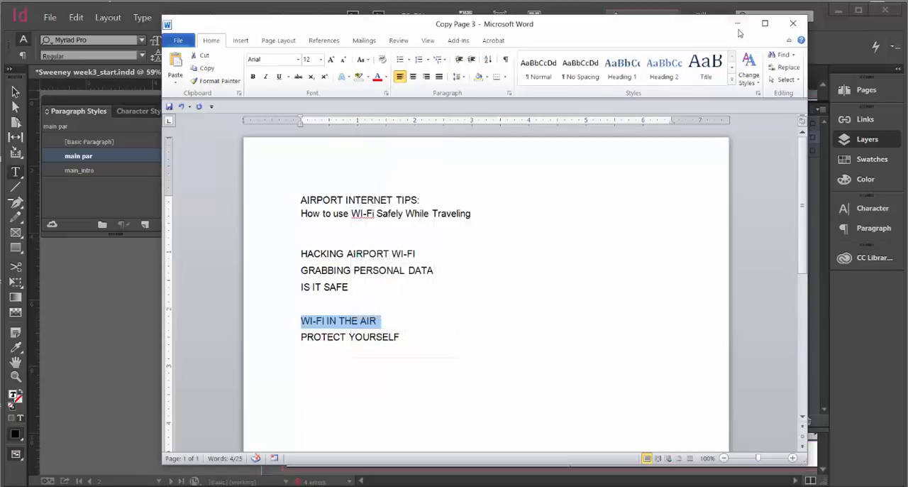
click(738, 23)
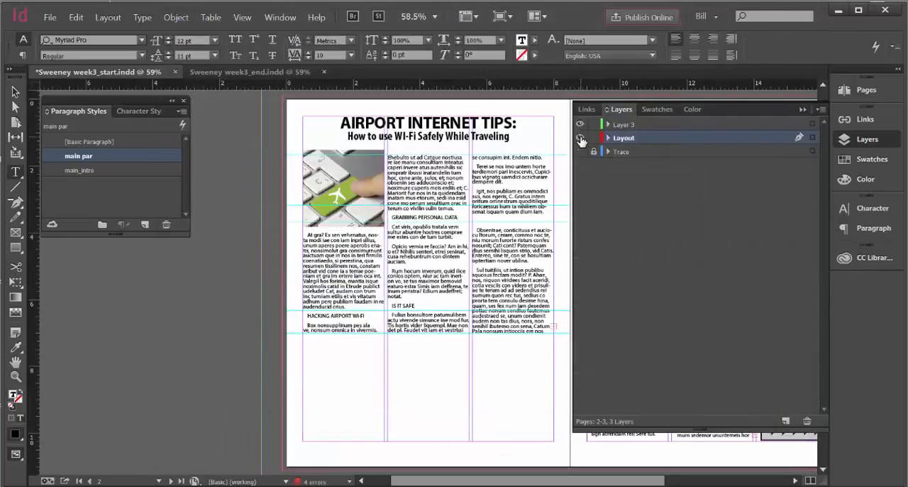
Check the third column's subhead wording on the traced page by toggling the Layout and Trace layers
click(580, 138)
click(580, 152)
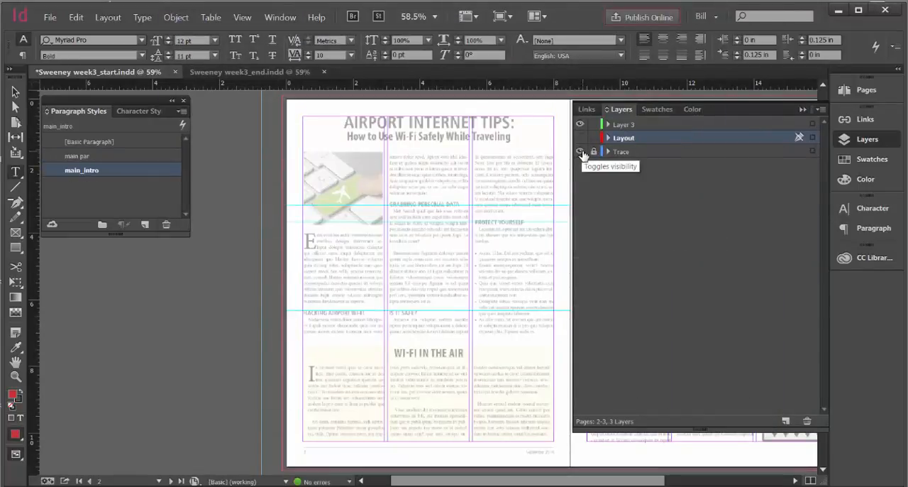
click(580, 152)
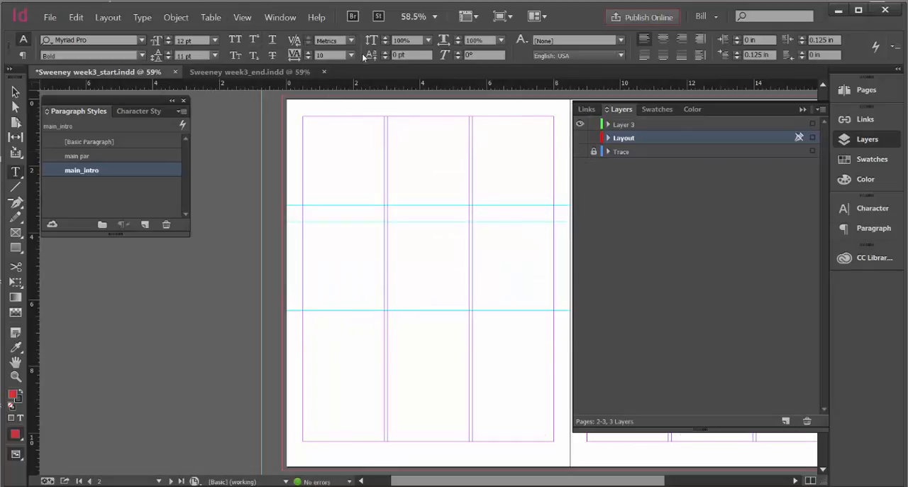
click(581, 150)
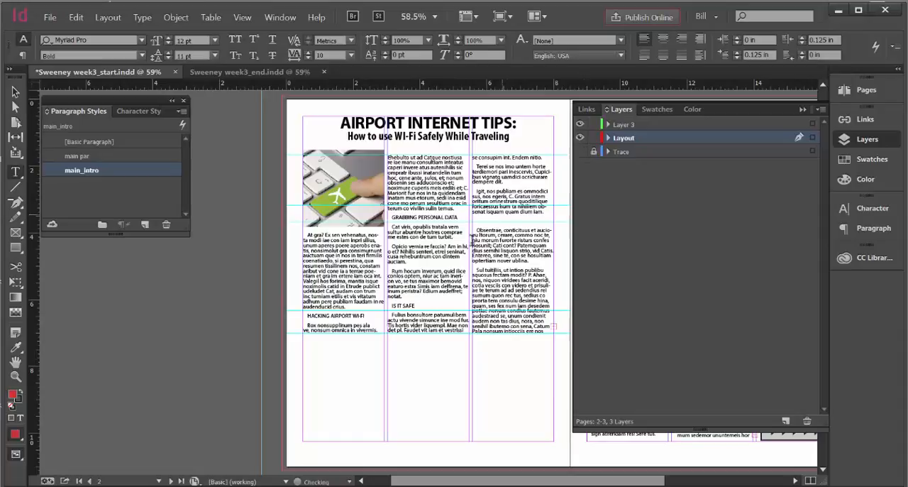
Enter the subhead PROTECT YOURSELF in the empty paragraph above "Obsentrae" in the third column
click(486, 223)
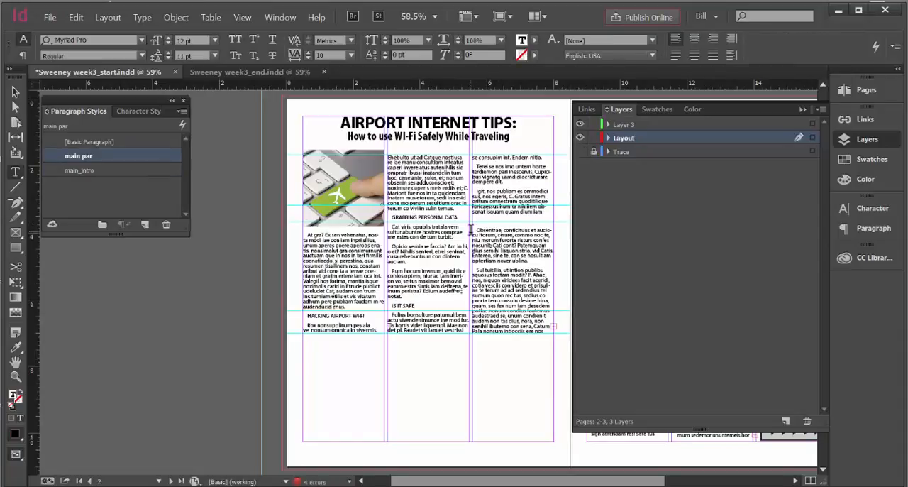
text(PROTECT YOURSELF)
Set the first-line indent of the HACKING AIRPORT WI-FI subhead to 0 in
drag(367, 319, 307, 323)
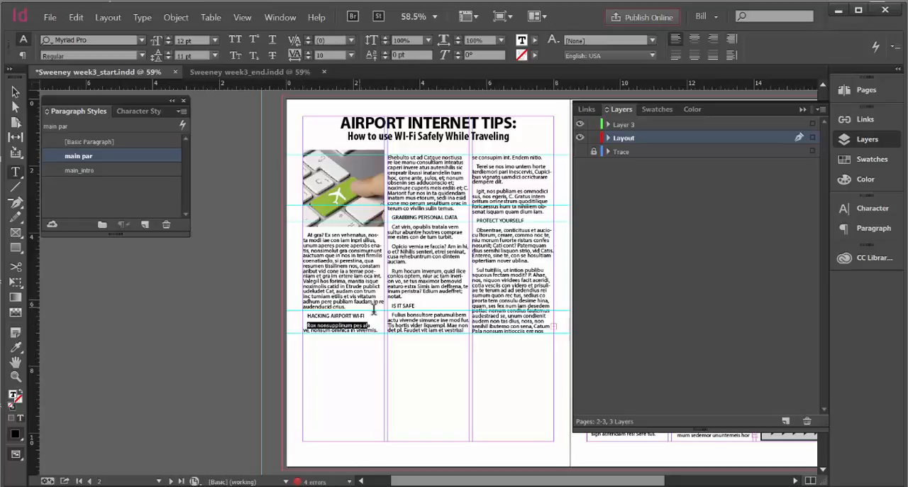
drag(372, 311, 307, 315)
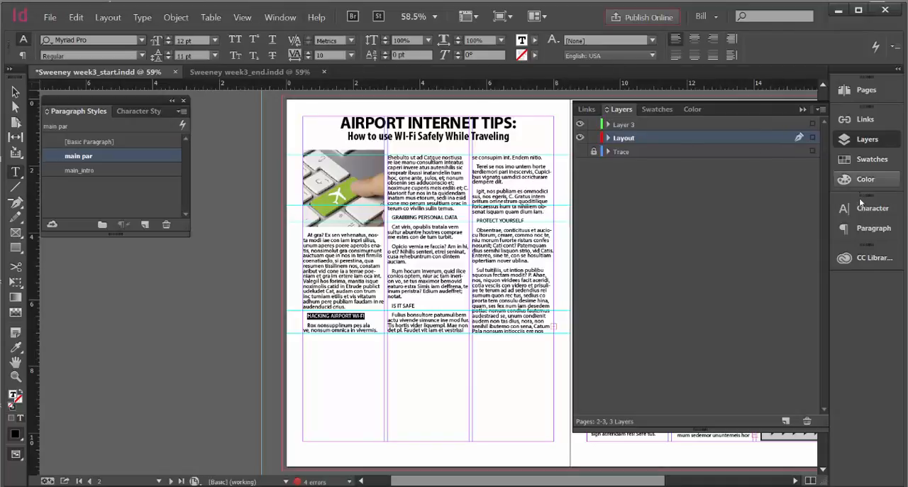
click(855, 228)
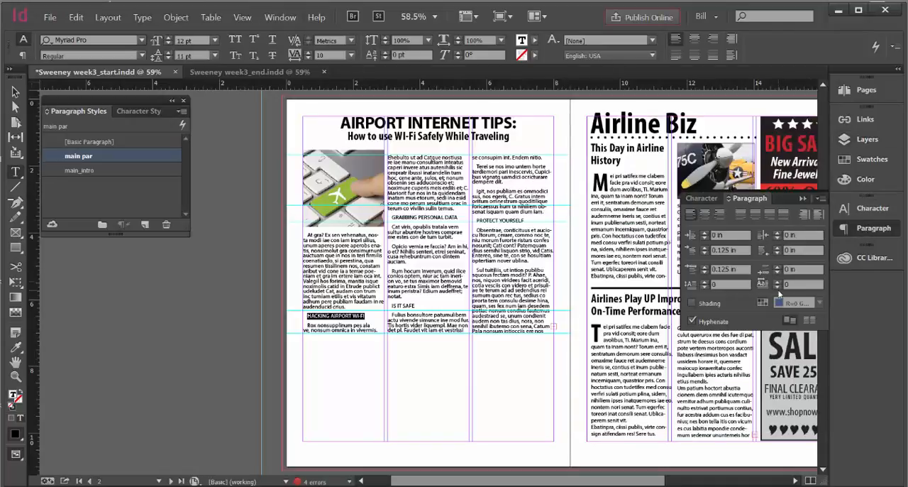
click(704, 253)
click(704, 250)
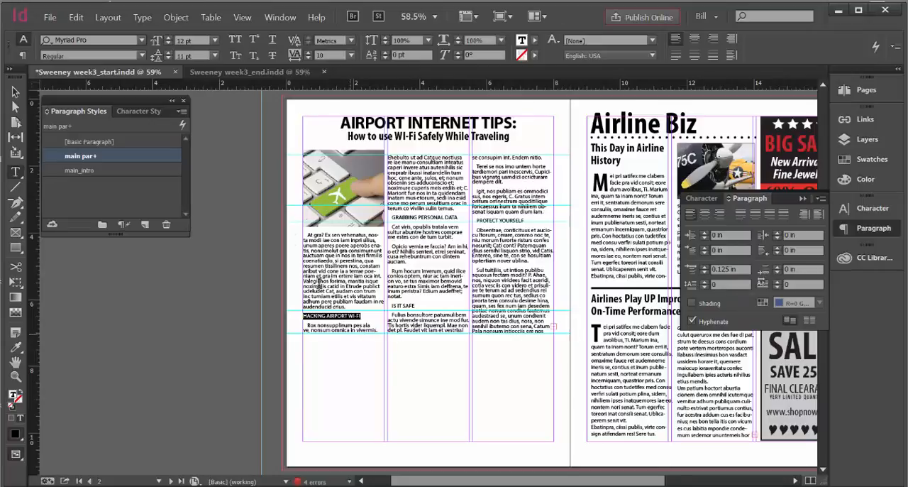
Set the HACKING AIRPORT WI-FI subhead to Bold at 14 pt
click(141, 57)
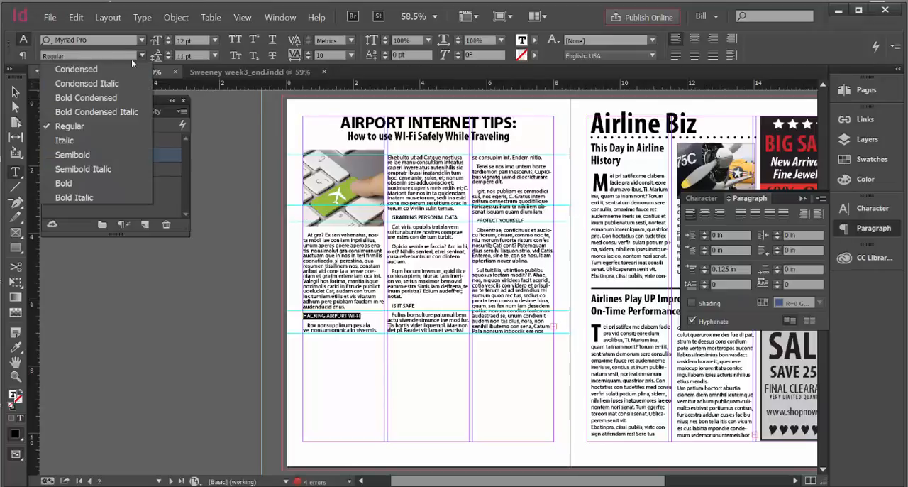
click(73, 182)
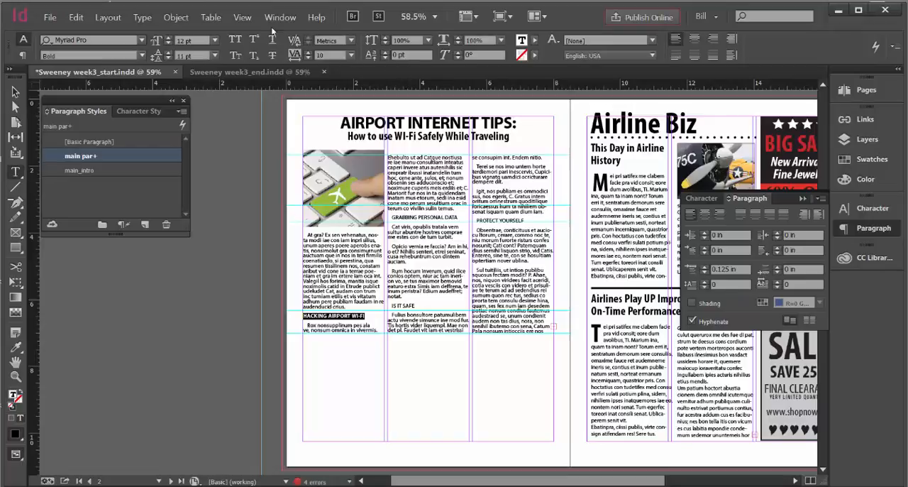
click(215, 40)
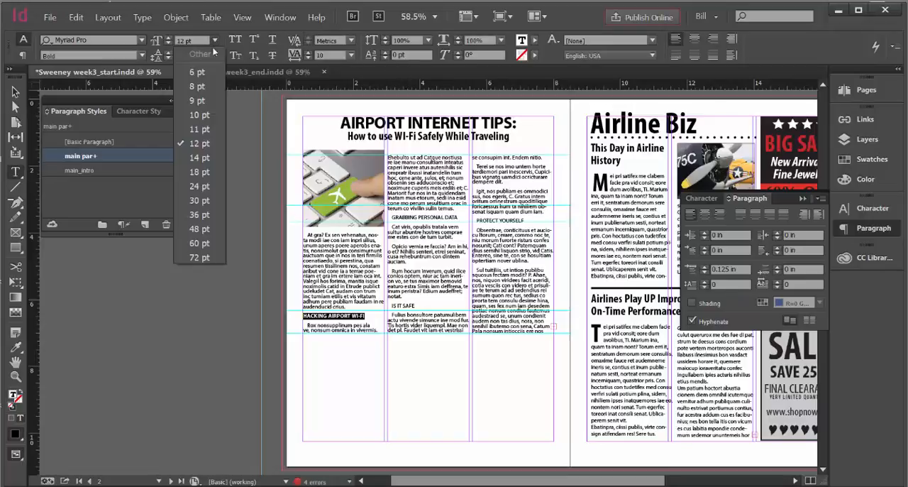
click(190, 185)
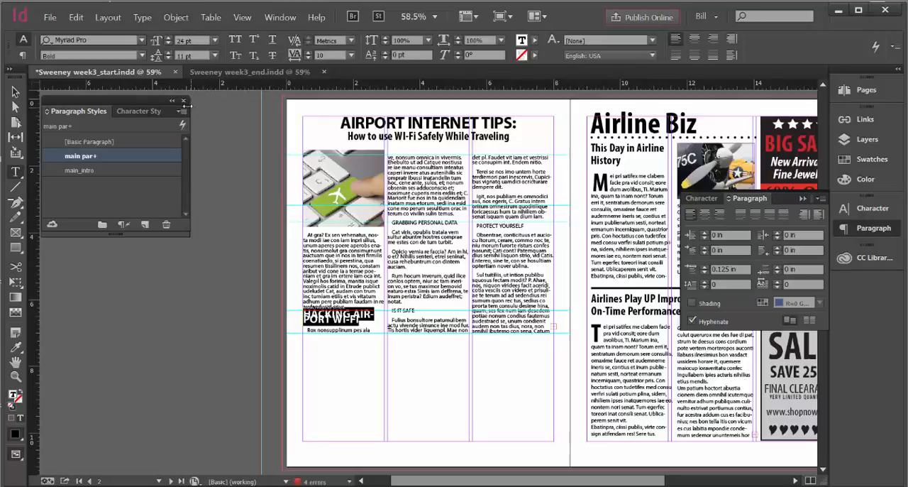
click(168, 44)
click(168, 44)
click(168, 44)
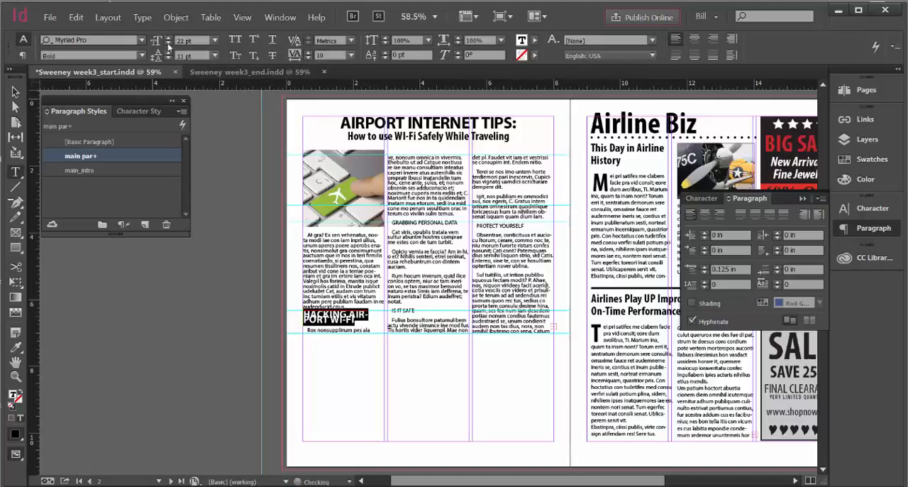
click(168, 44)
click(168, 44)
click(168, 44)
click(168, 44)
click(168, 44)
click(168, 44)
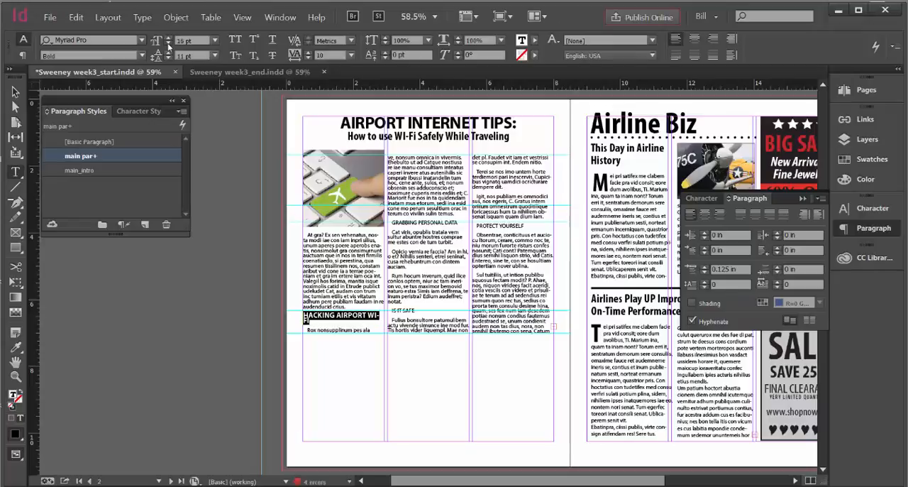
click(168, 44)
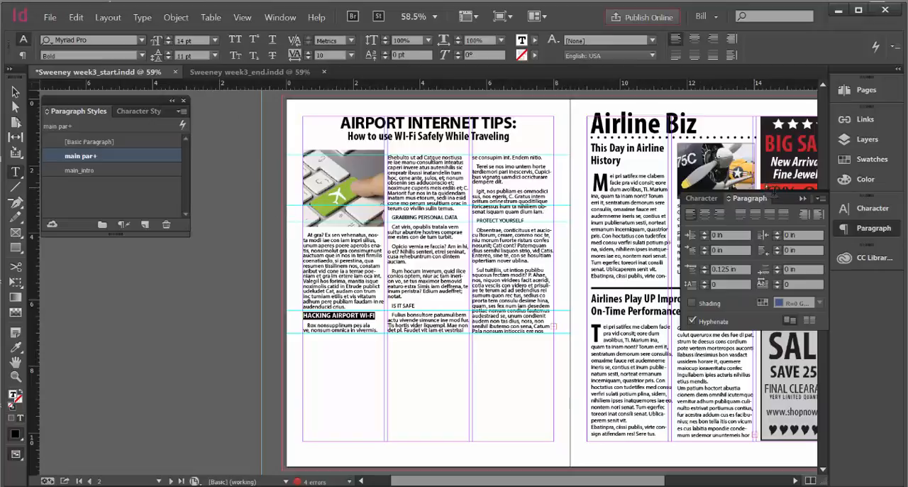
Compare the page with the traced original by showing the Trace layer and toggling the Layout layer's visibility
click(848, 143)
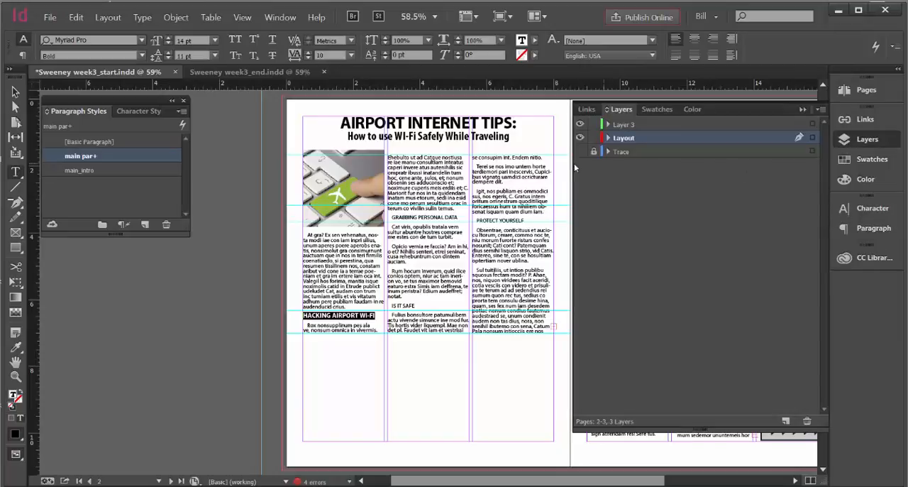
click(579, 152)
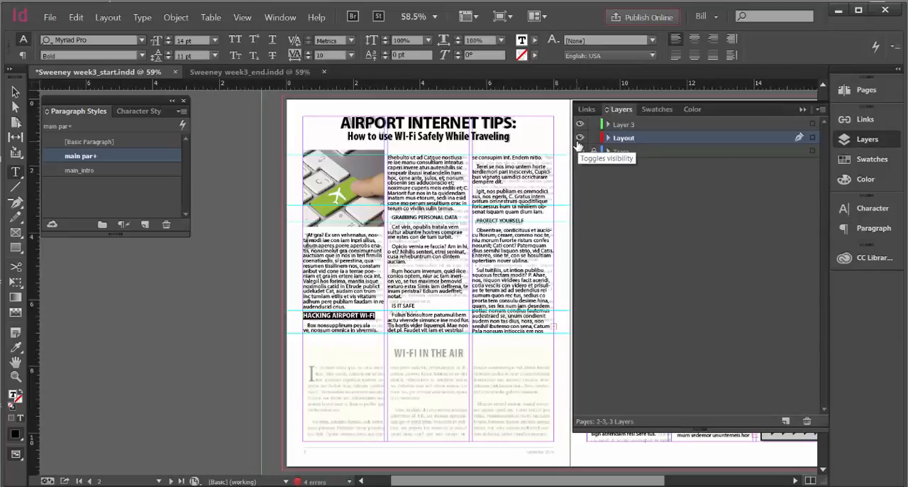
click(580, 139)
click(580, 138)
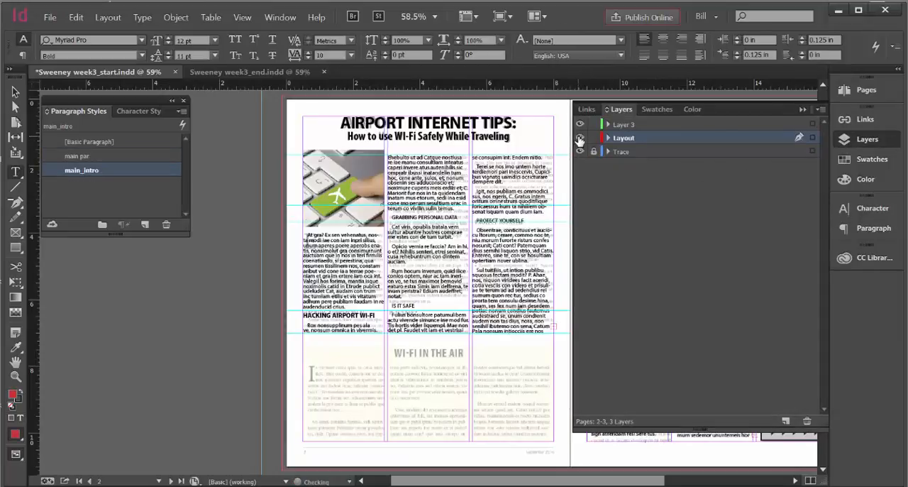
click(580, 139)
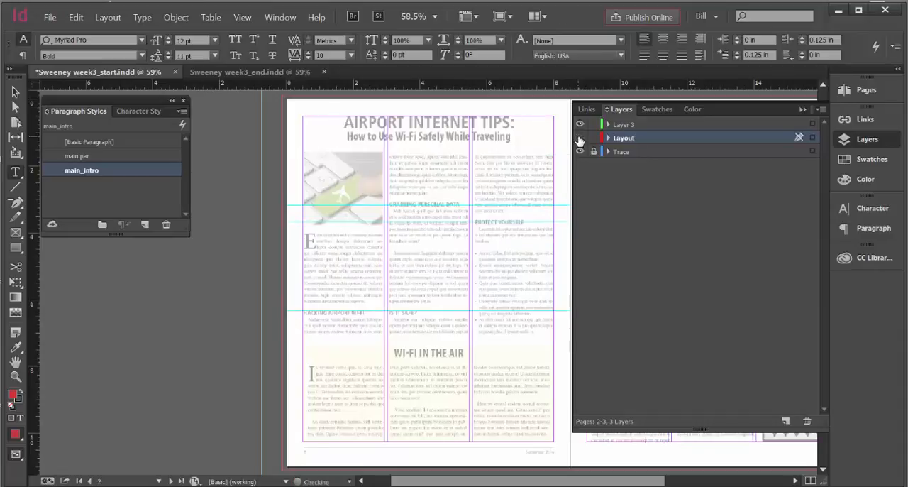
click(580, 138)
click(580, 138)
click(580, 138)
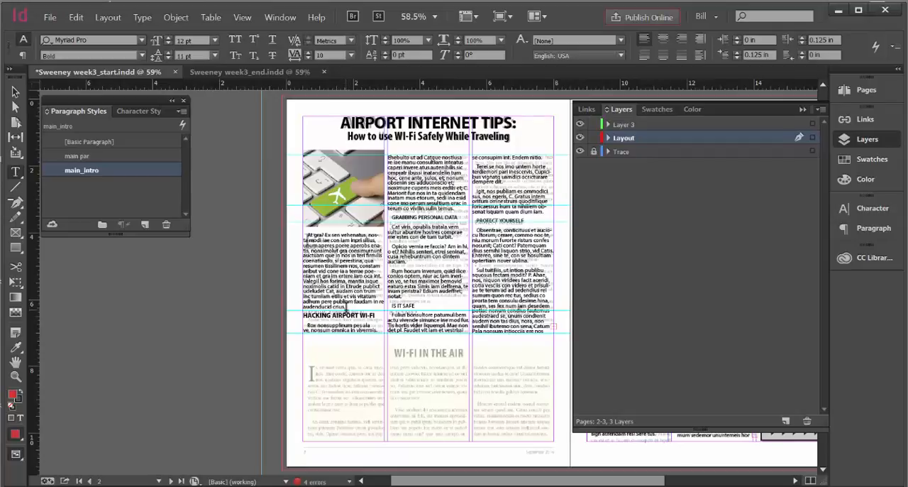
Try a 0.0625 in space after on the first-column paragraph above the HACKING AIRPORT WI-FI subhead
drag(346, 304, 301, 303)
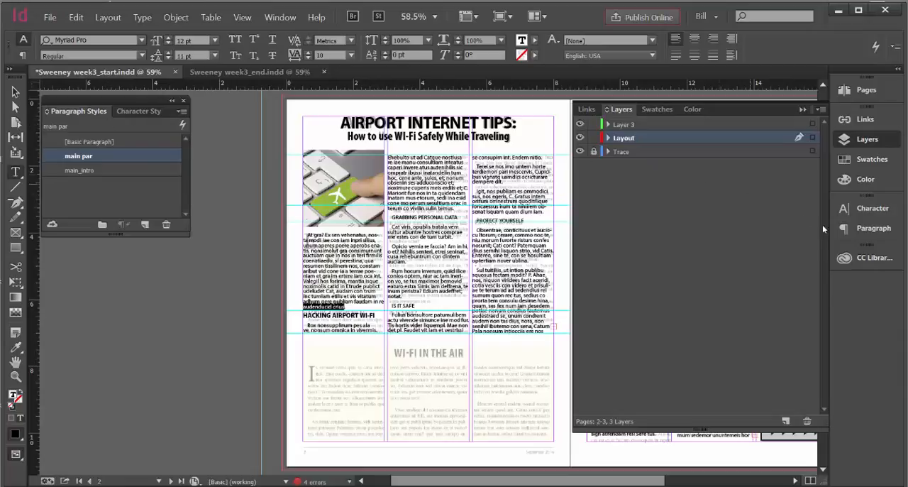
click(858, 231)
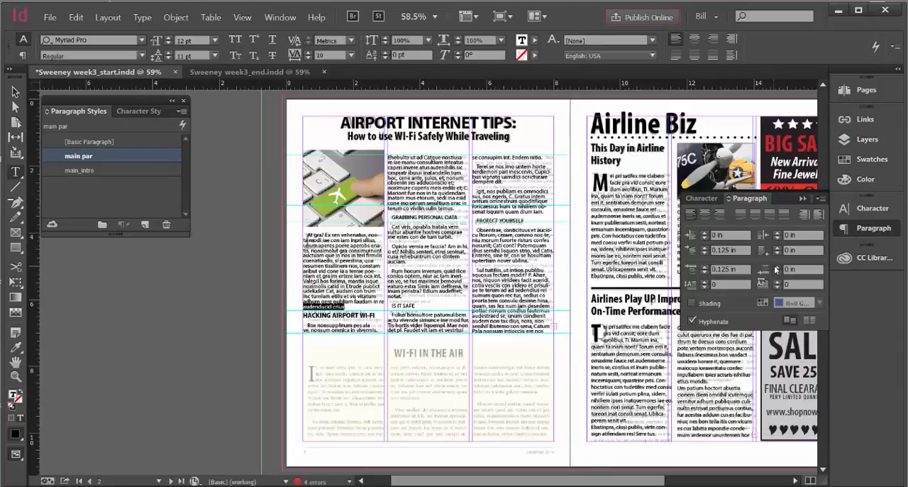
click(777, 267)
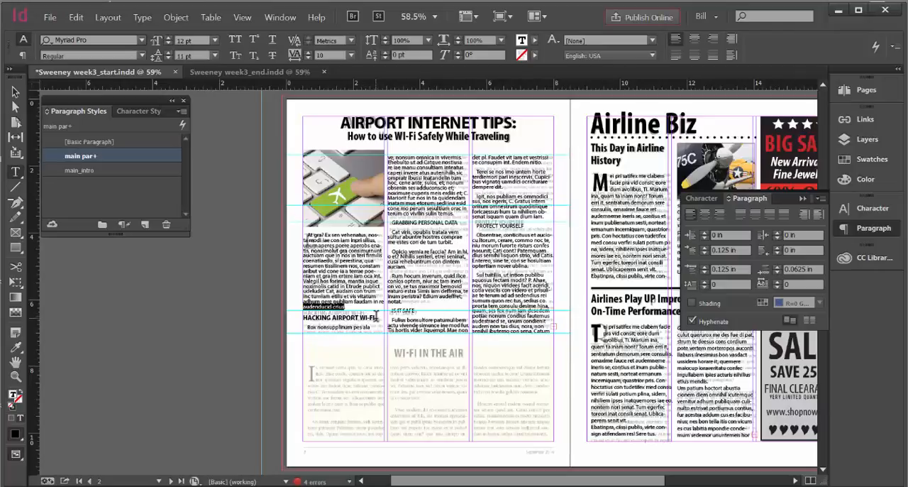
click(778, 272)
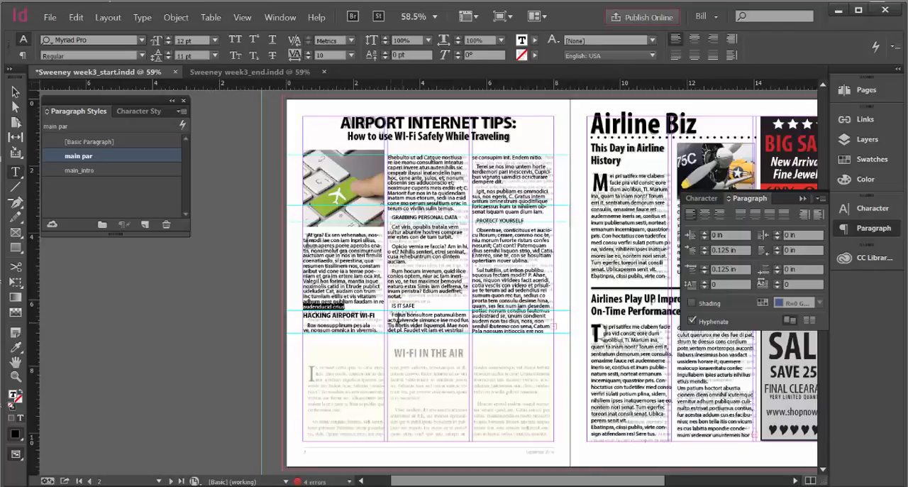
Set the space before the HACKING AIRPORT WI-FI subhead to 0.1875 in
drag(378, 315, 302, 316)
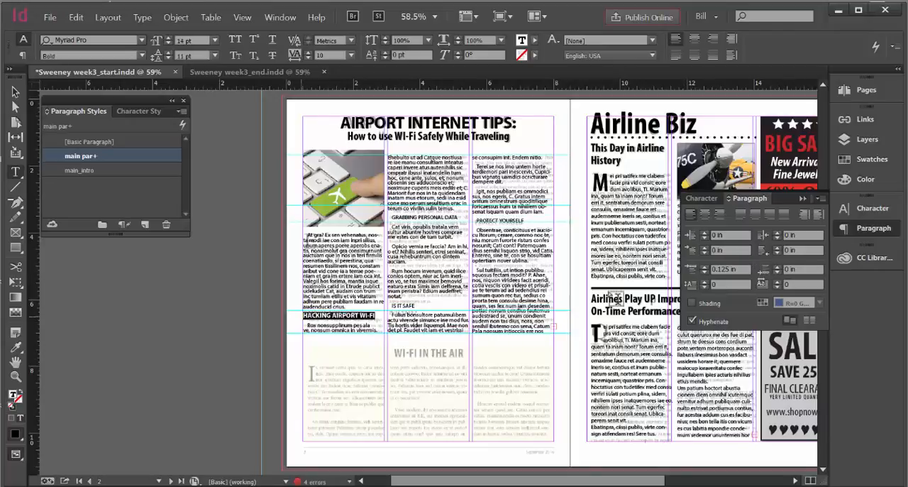
click(704, 266)
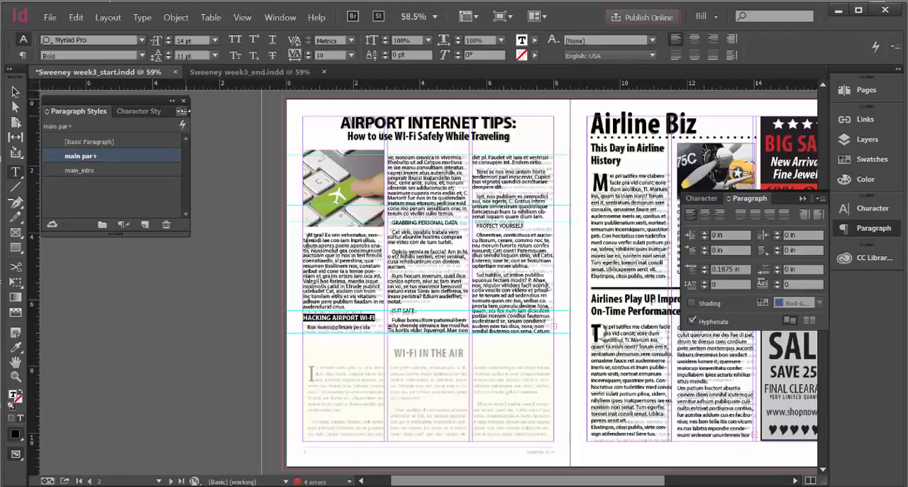
Create a paragraph style named body_sub from the HACKING AIRPORT WI-FI subhead and apply it to that subhead
click(182, 111)
click(233, 116)
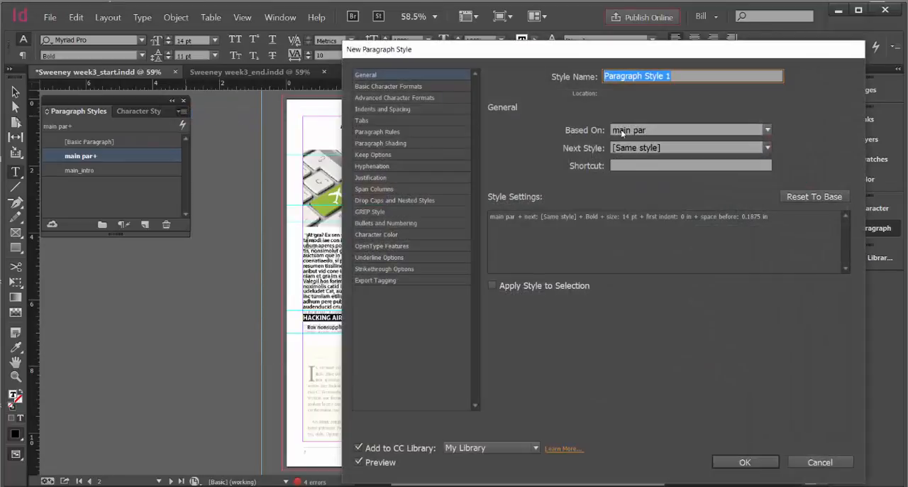
text(body_sub)
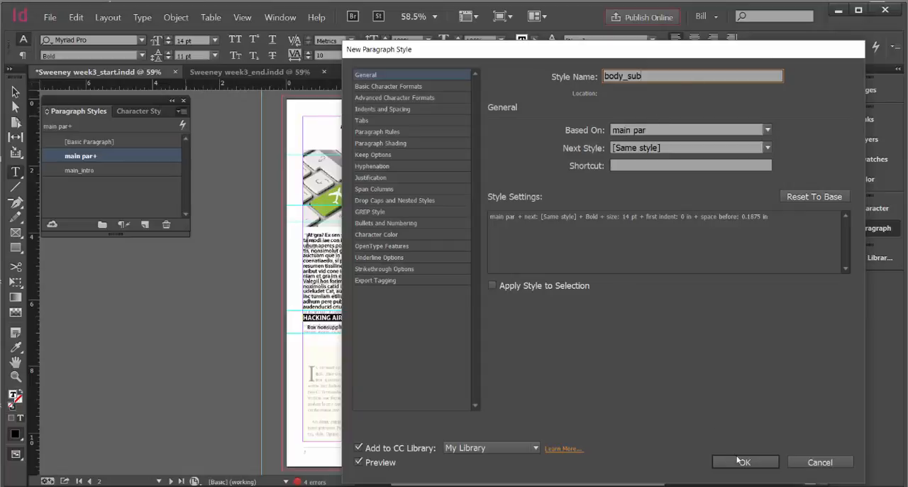
click(742, 461)
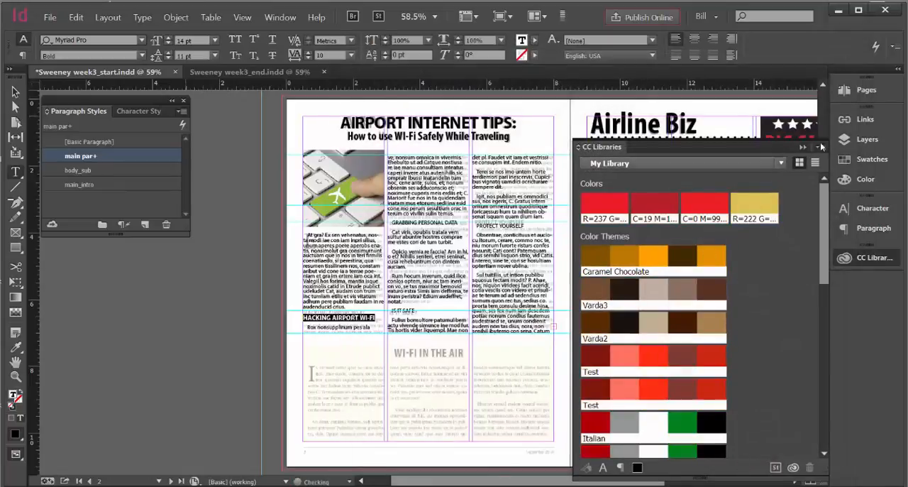
click(821, 147)
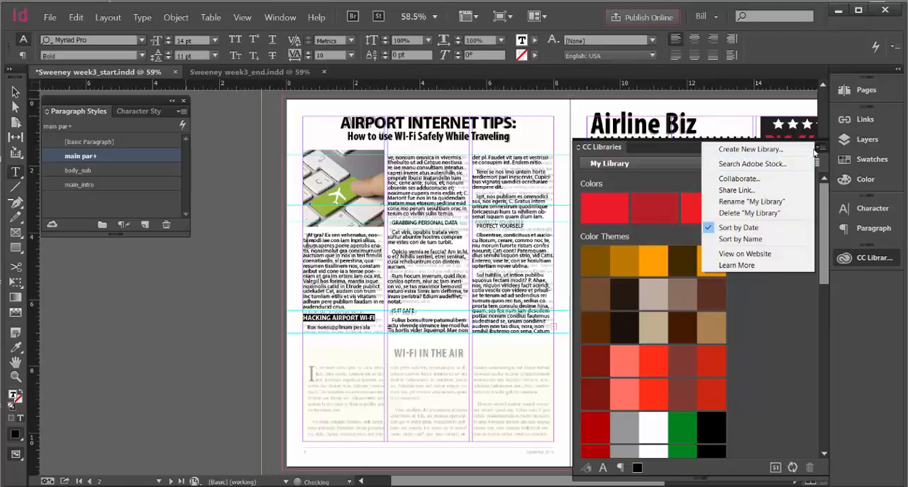
click(647, 150)
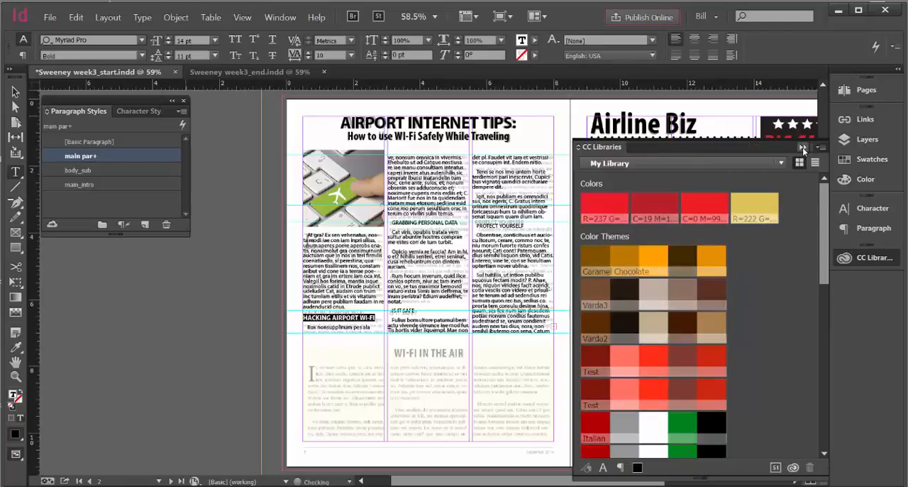
click(803, 148)
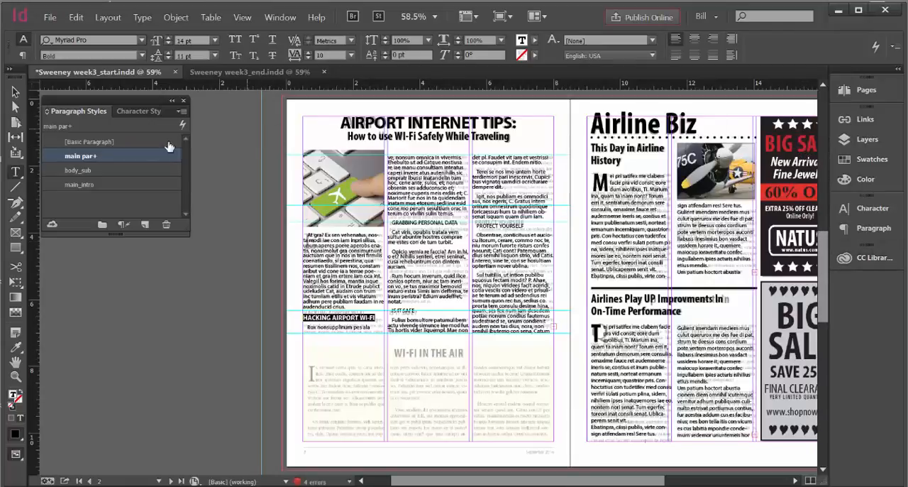
click(85, 171)
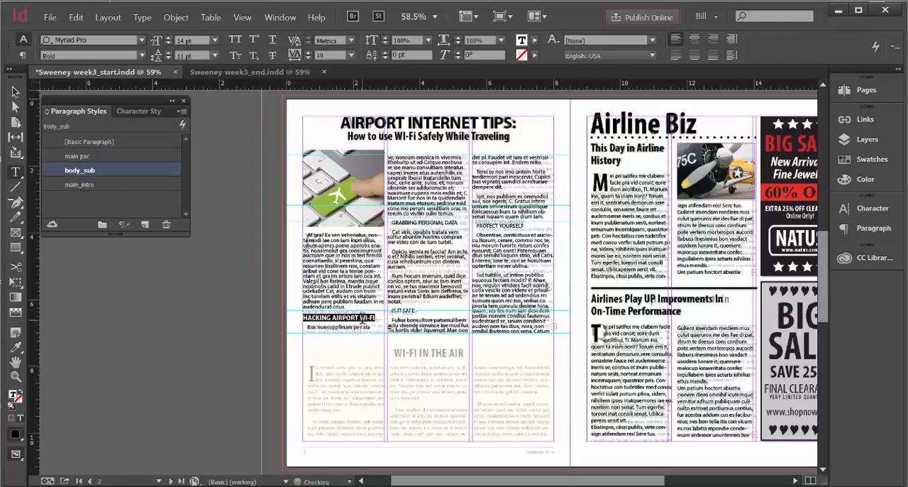
Hide the Trace layer and apply the body_sub style to the GRABBING PERSONAL DATA subhead
click(851, 139)
click(580, 152)
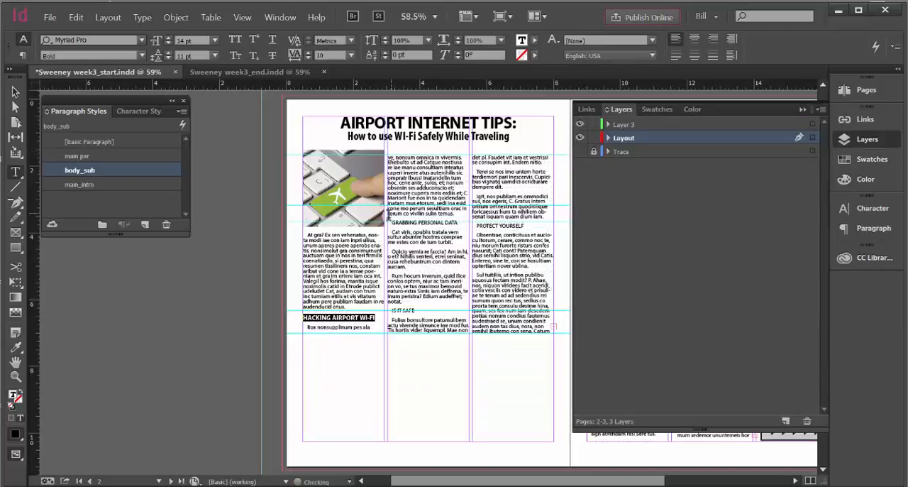
drag(459, 223, 387, 224)
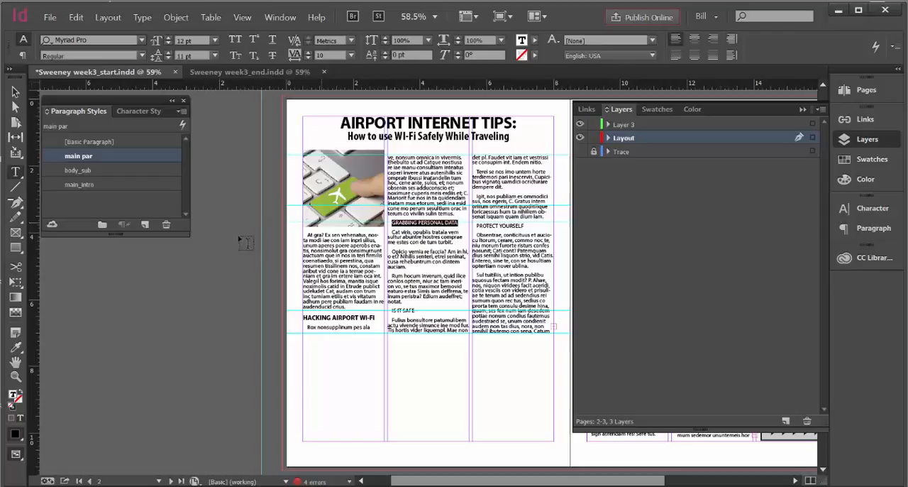
click(83, 170)
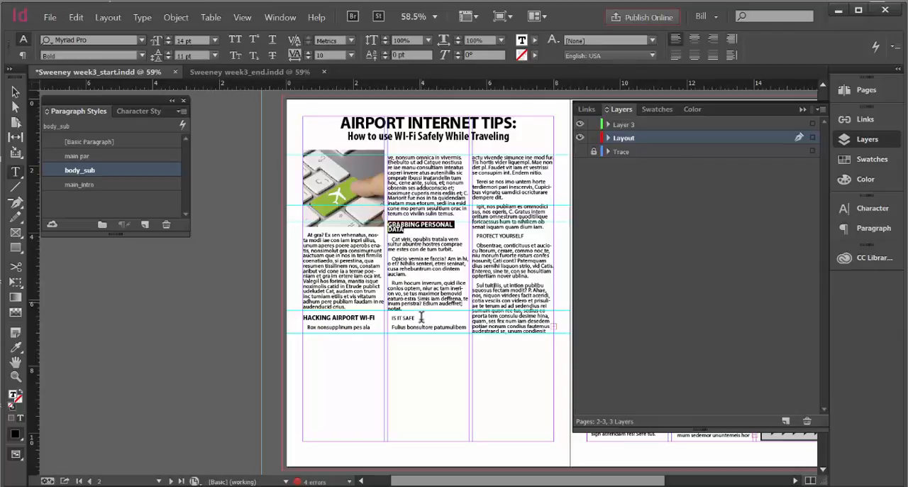
Apply the body_sub style to the IS IT SAFE and PROTECT YOURSELF subheads
drag(422, 317, 390, 316)
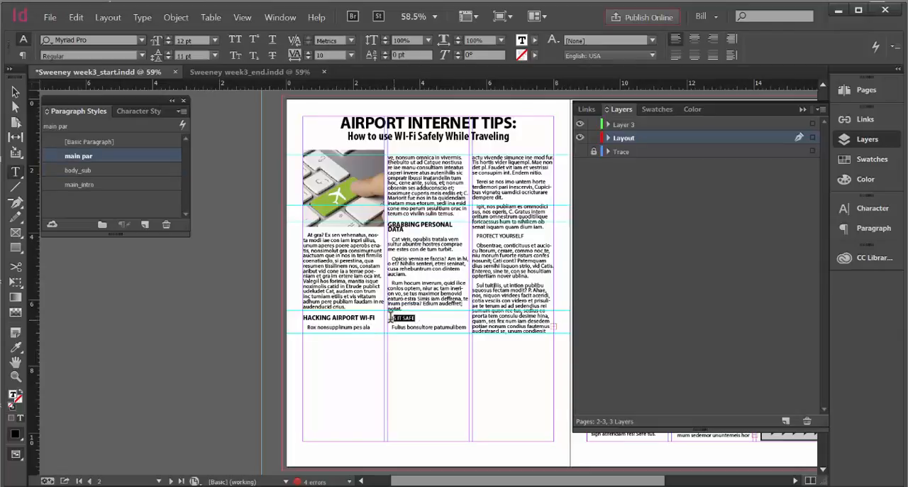
click(100, 169)
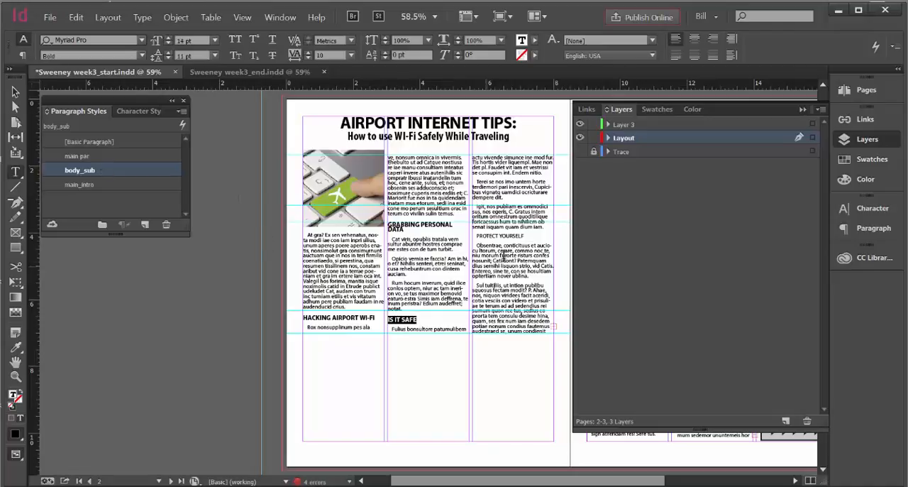
drag(531, 237, 474, 234)
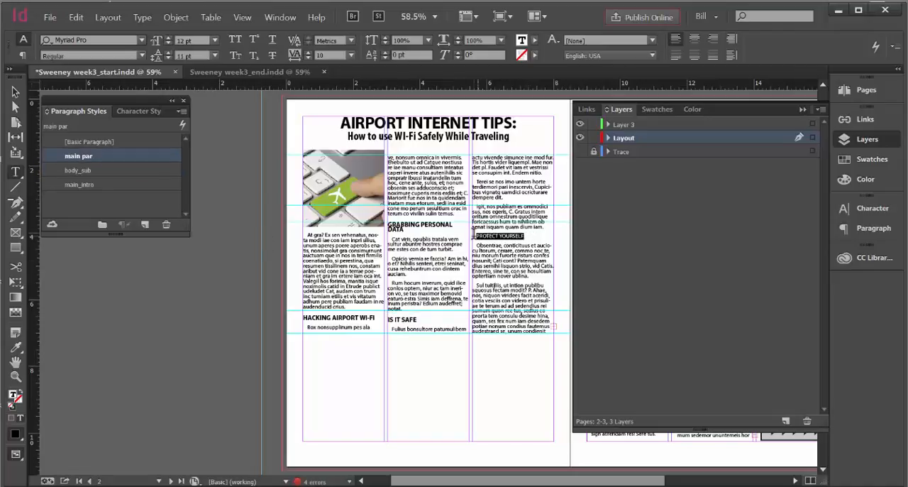
click(86, 168)
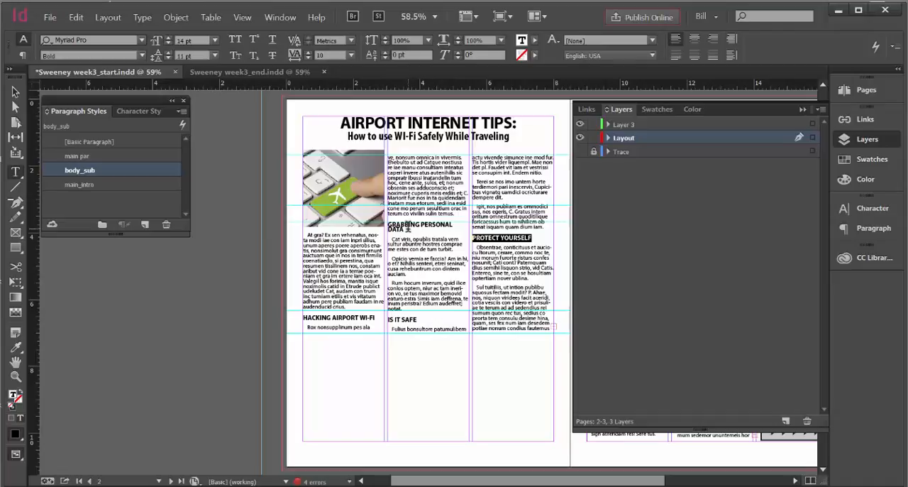
Set the tracking of the GRABBING PERSONAL DATA subhead to -25
drag(408, 230, 388, 222)
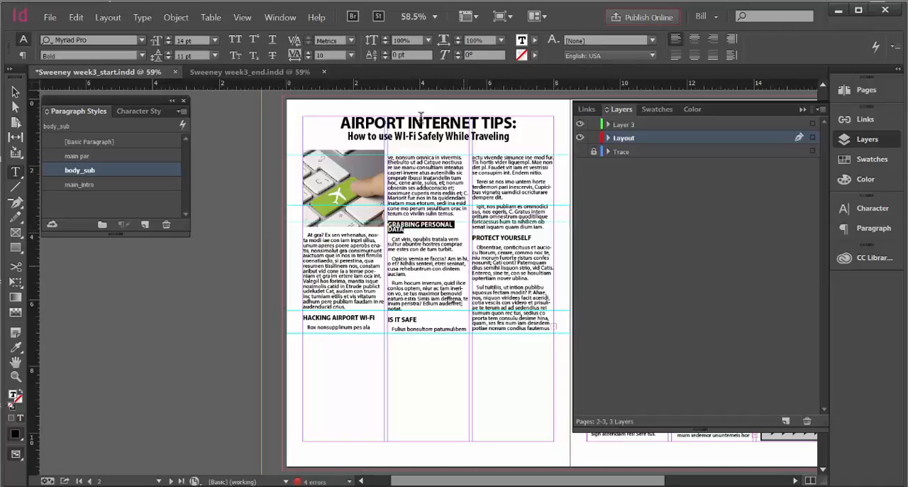
click(350, 56)
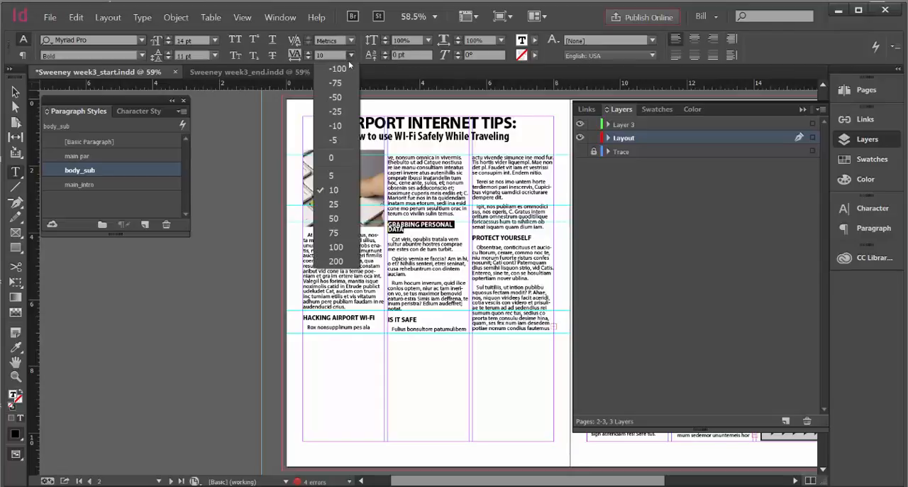
click(336, 111)
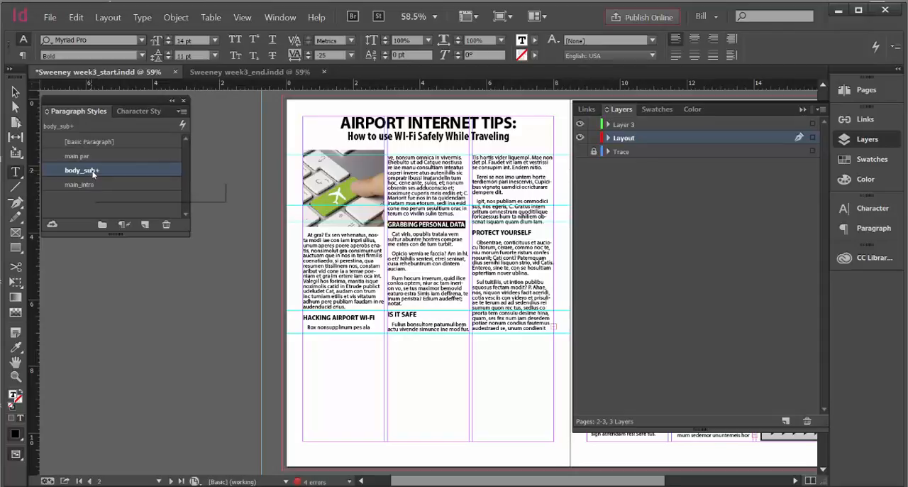
Review the body_sub style options and check which style and tracking the PROTECT YOURSELF subhead uses
mouse_move(92, 176)
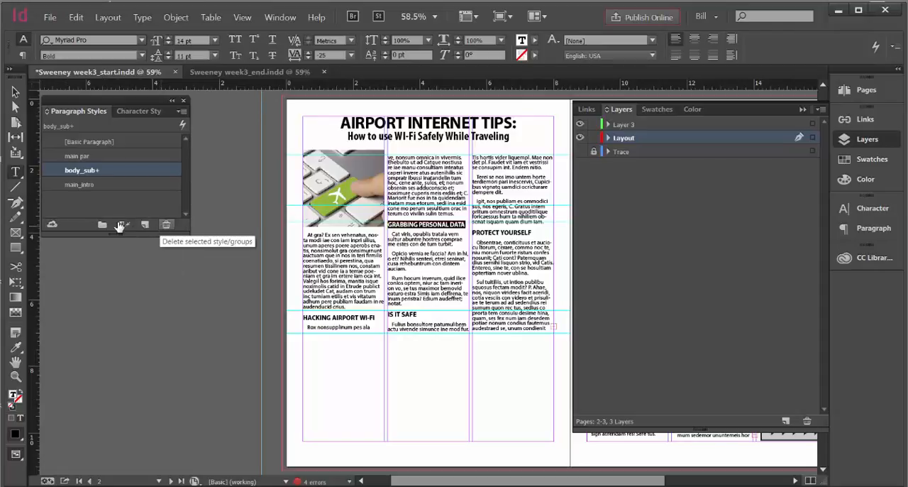
double_click(101, 171)
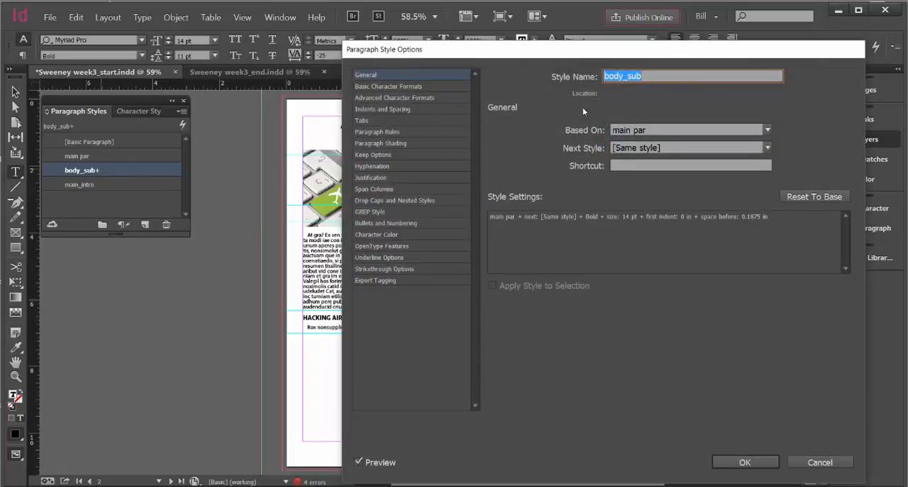
click(744, 462)
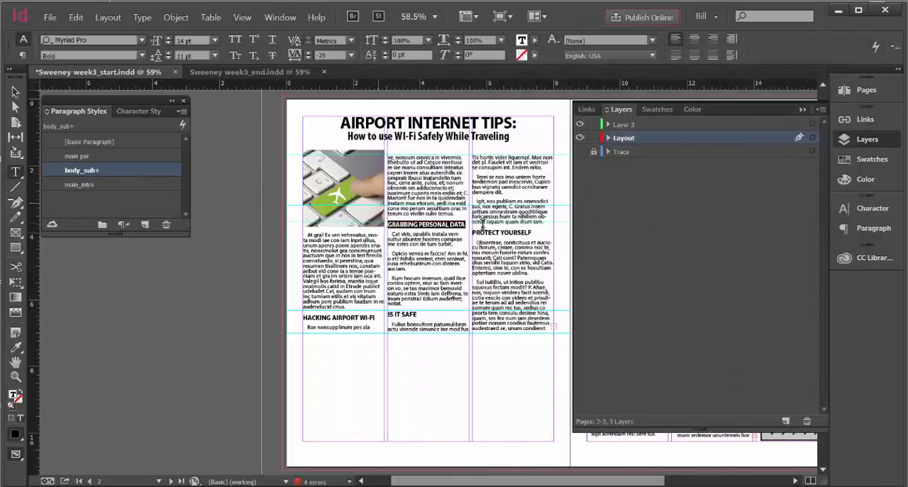
click(501, 232)
drag(532, 233, 473, 230)
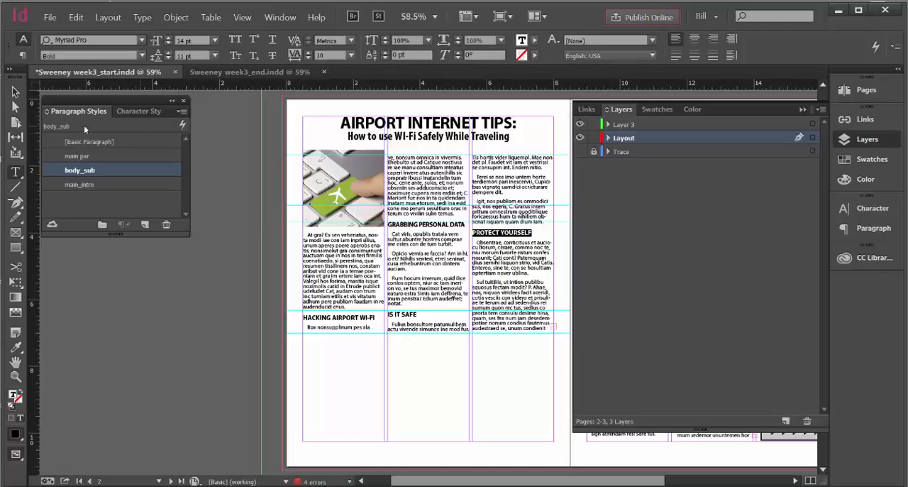
Extend the first column's text frame downward so two more lines fit below the HACKING AIRPORT WI-FI subhead
click(14, 90)
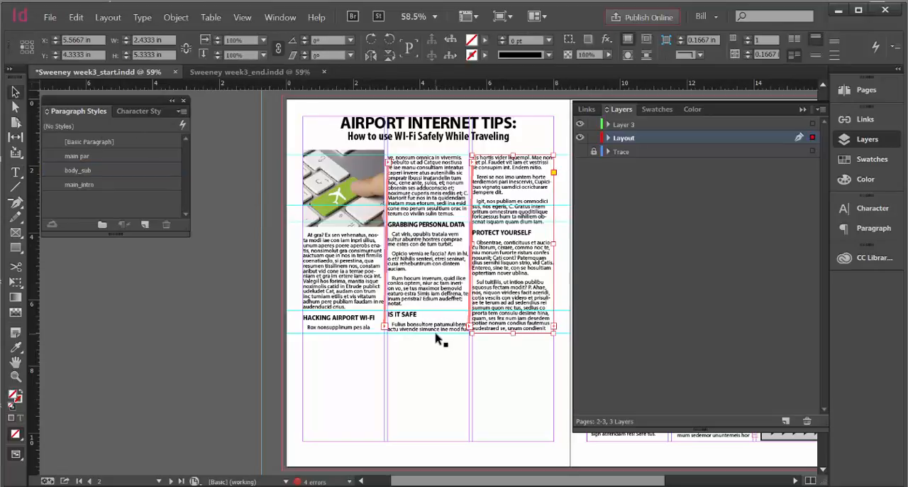
click(352, 332)
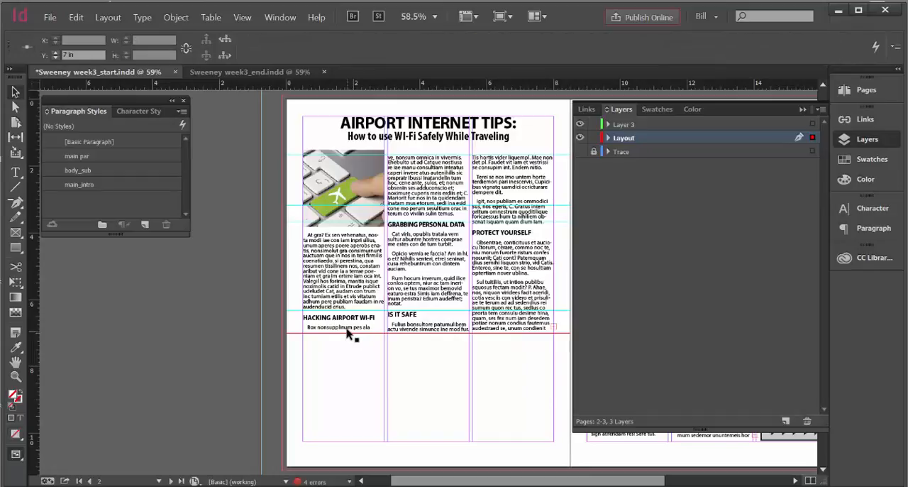
click(348, 333)
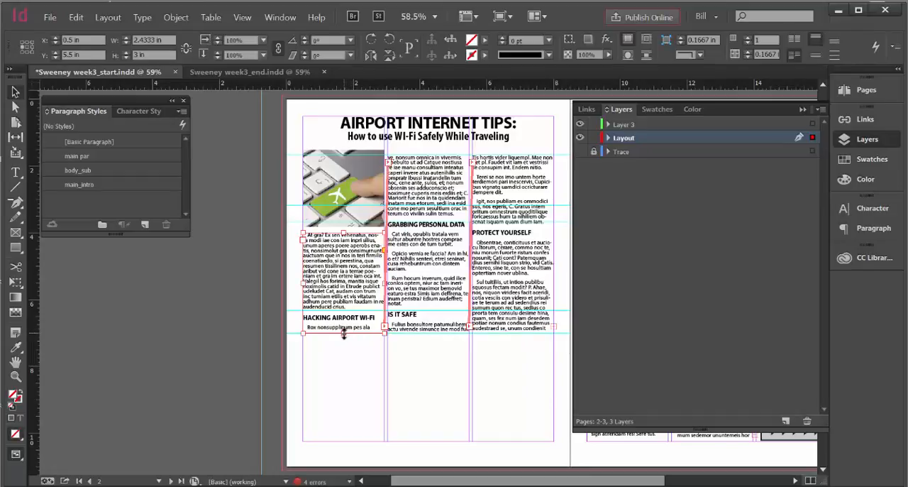
drag(344, 333, 342, 341)
Extend the second and third columns' text frames downward to a height of about 5.5 in, level with the first column
click(431, 332)
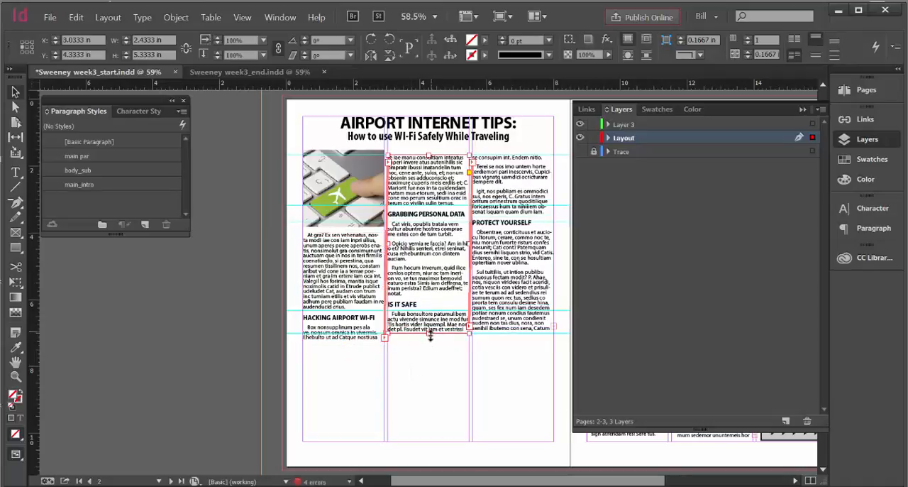
drag(429, 335, 431, 338)
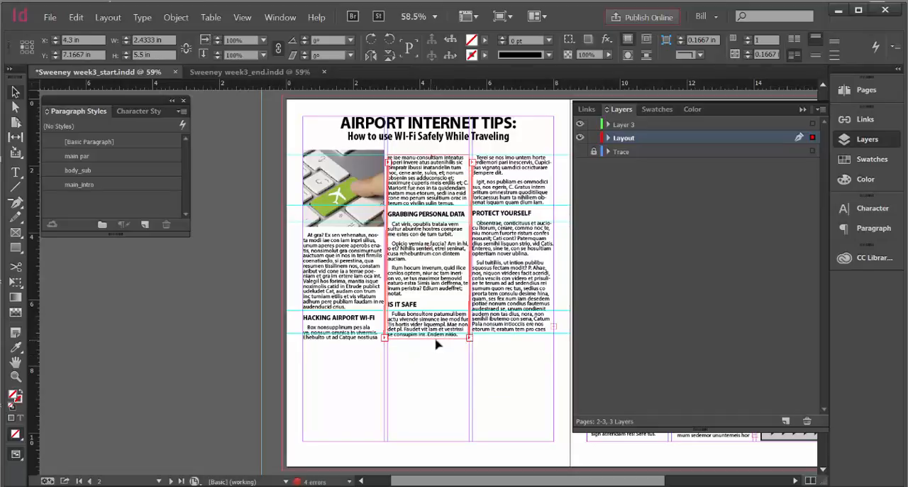
click(511, 331)
drag(513, 335, 516, 340)
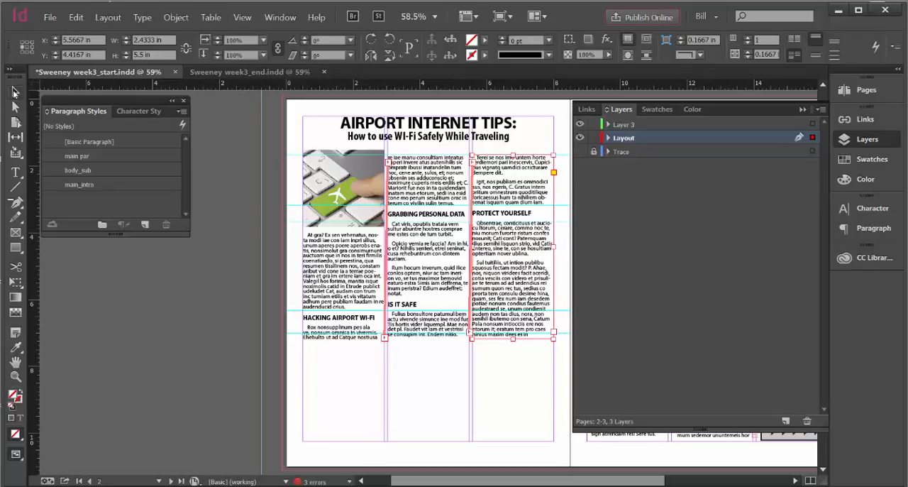
click(324, 365)
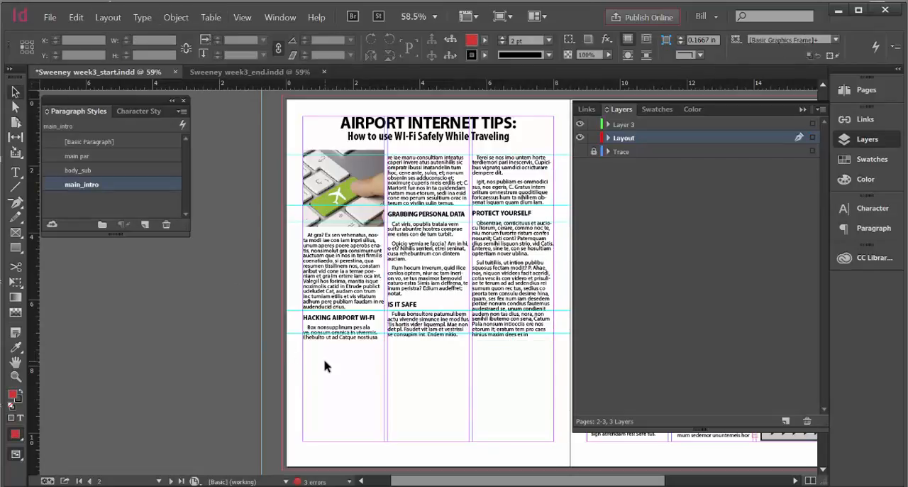
Switch the screen mode to Preview and collapse the Layers panel to view the spread without guides
click(241, 18)
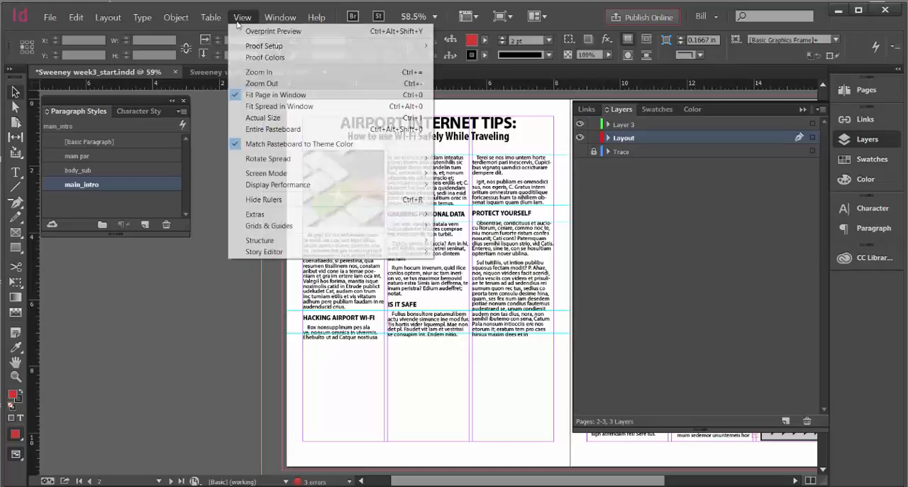
mouse_move(273, 179)
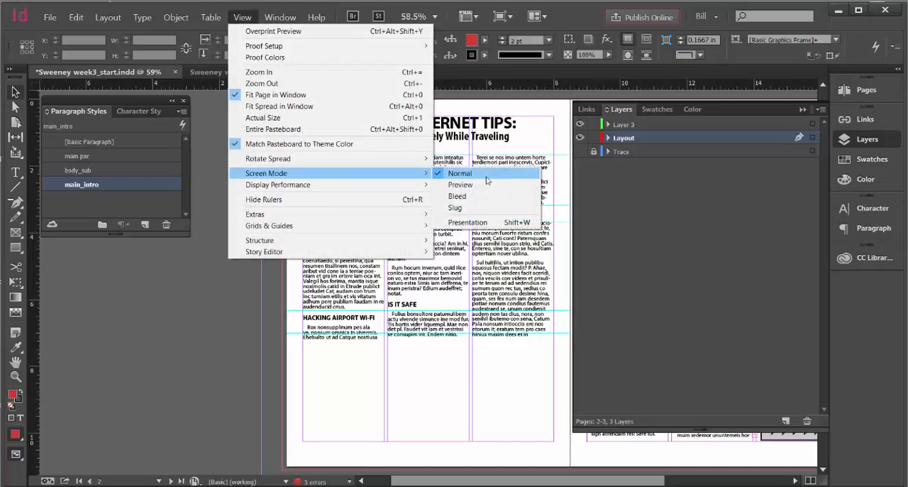
click(460, 184)
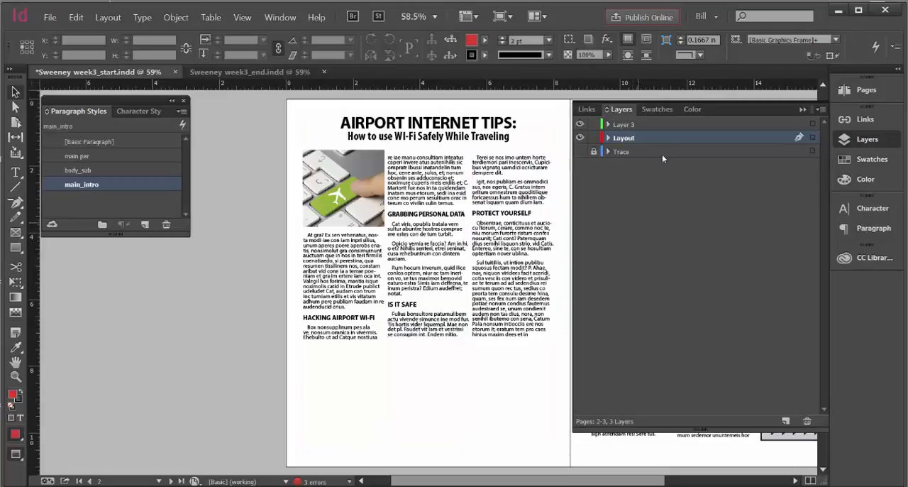
click(804, 110)
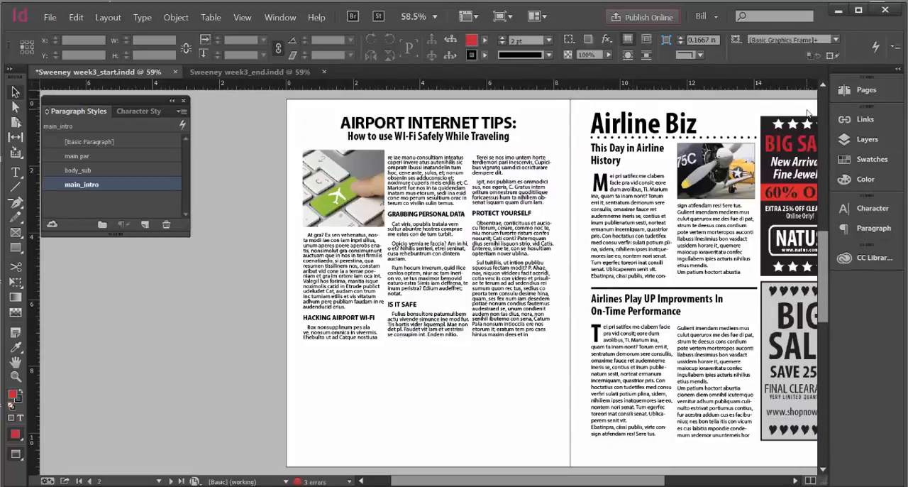
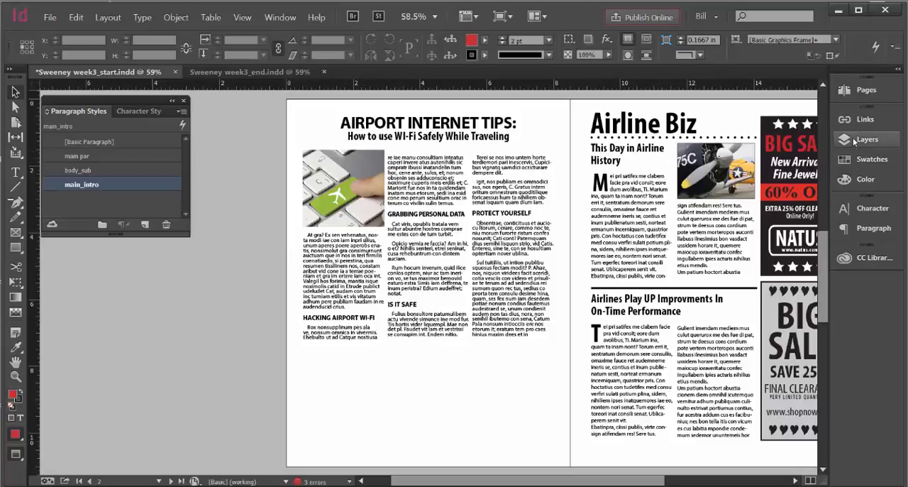
Switch the screen mode back to Normal and make the Trace layer visible
click(243, 17)
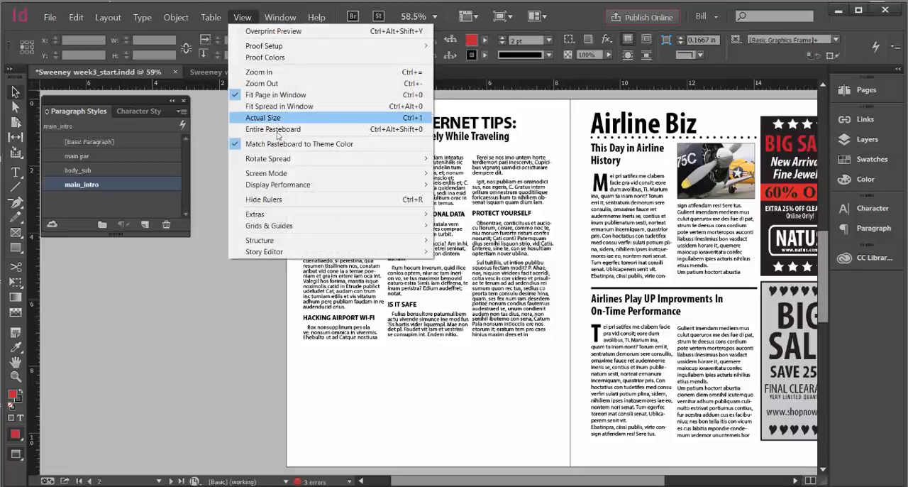
mouse_move(422, 173)
click(457, 173)
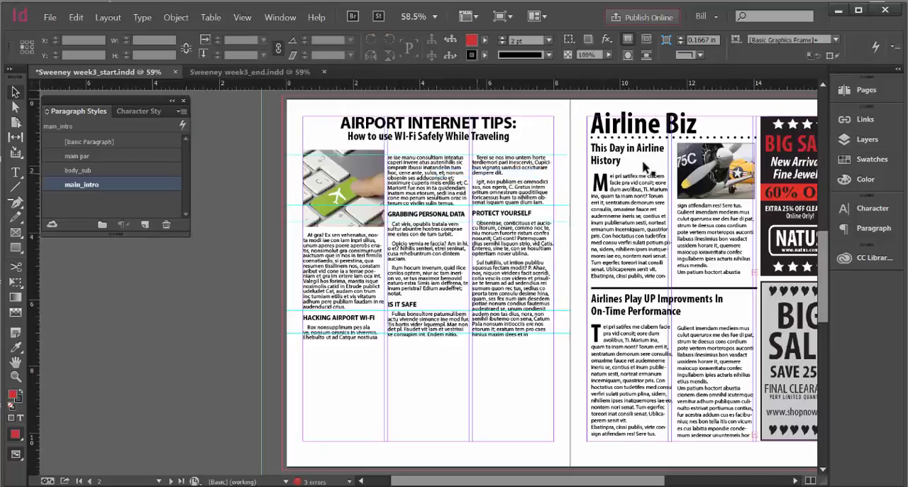
click(843, 139)
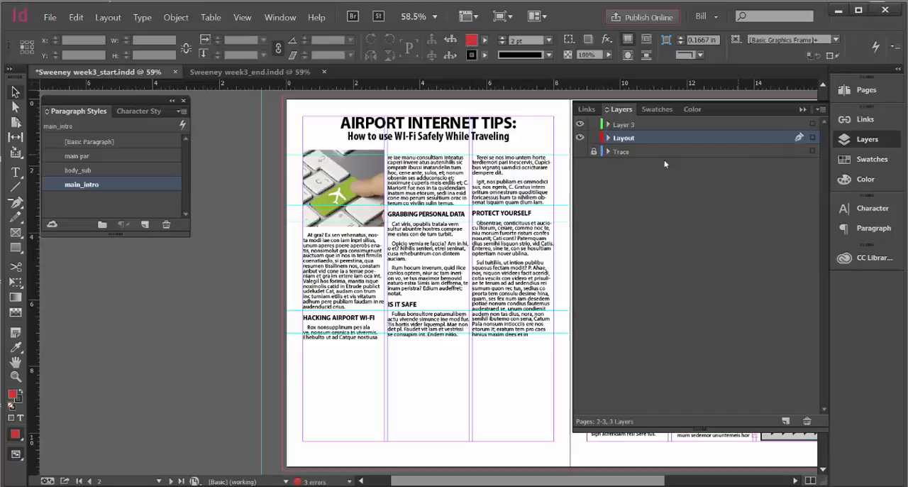
click(580, 151)
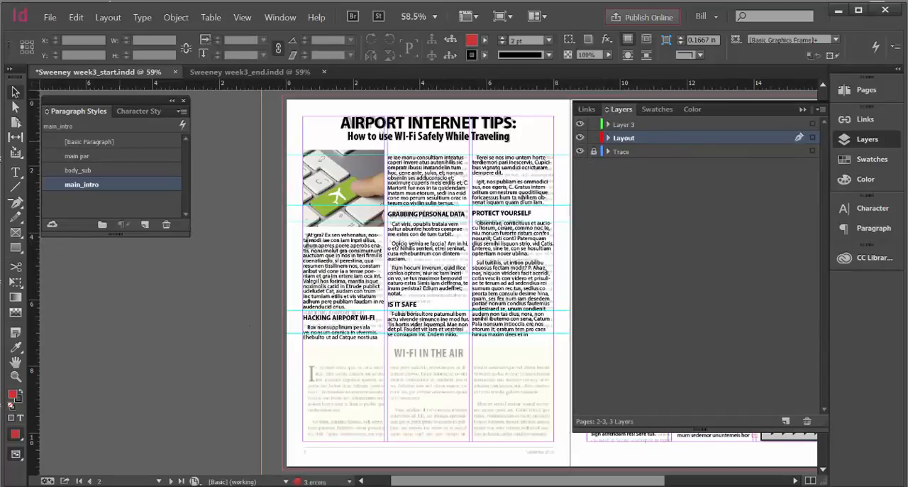
Create a text frame across all three columns above the lower traced article and paste "WI-FI IN THE AIR" into it from the Copy Page 3 Word document
click(15, 172)
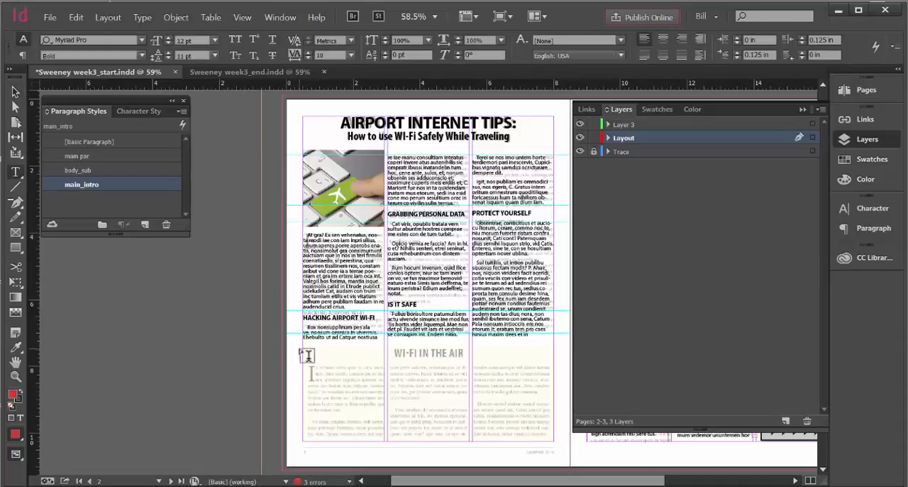
drag(303, 346, 553, 359)
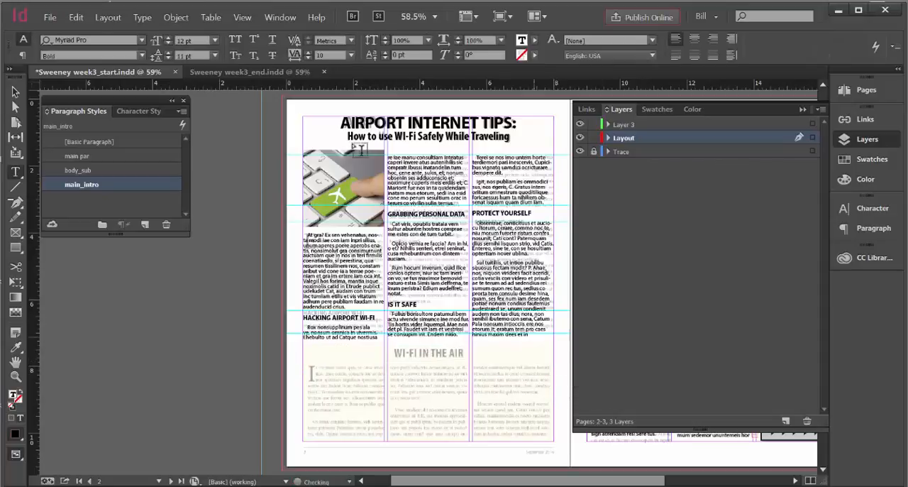
key(alt+Tab)
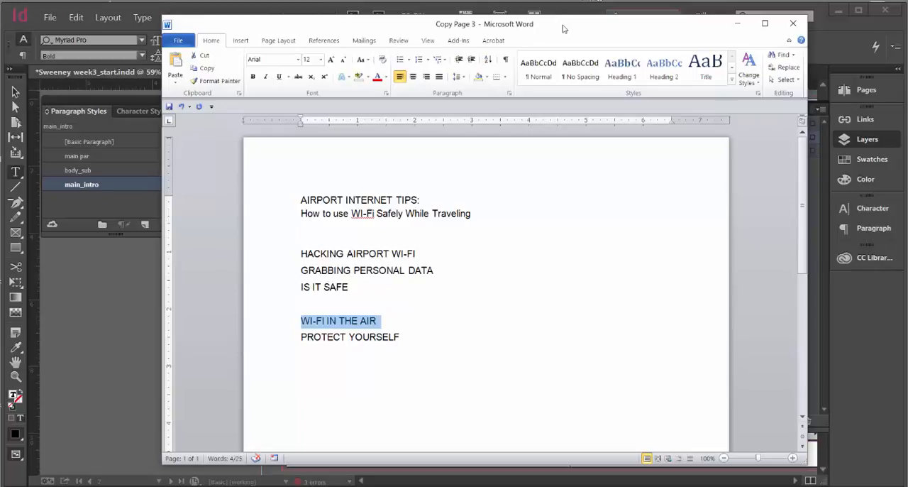
drag(563, 29, 577, 42)
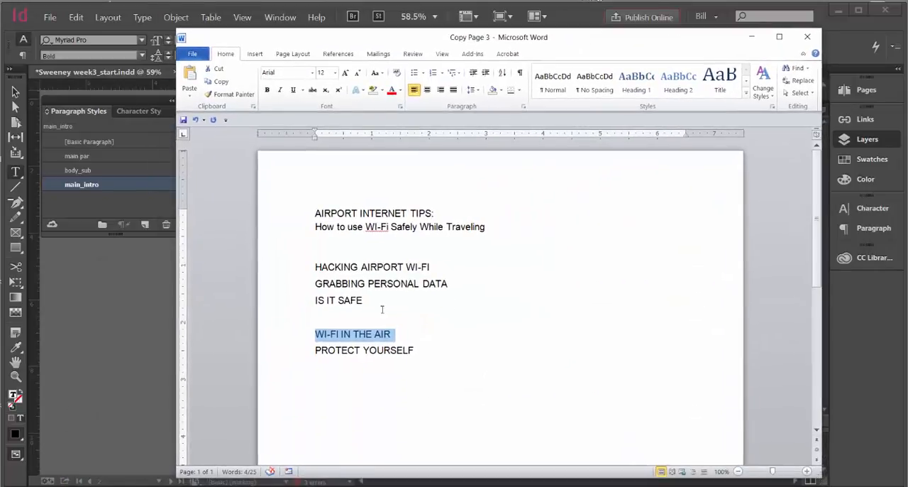
right_click(364, 329)
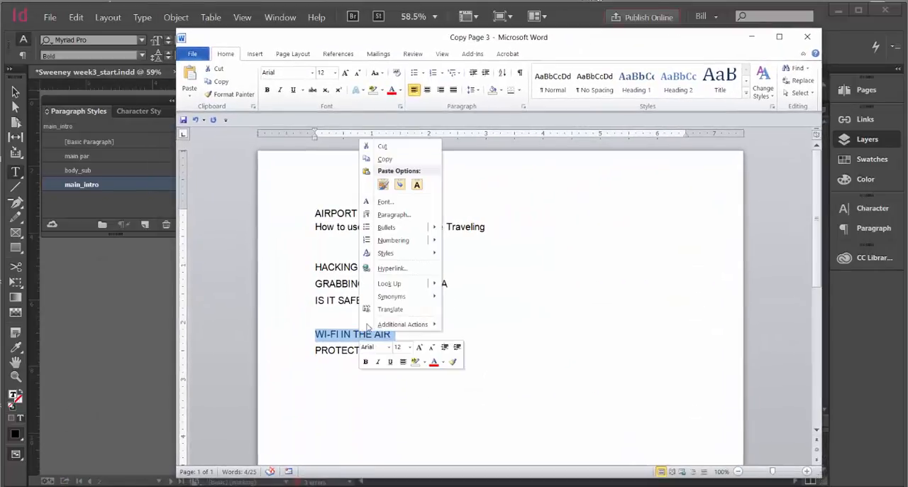
click(398, 159)
click(752, 36)
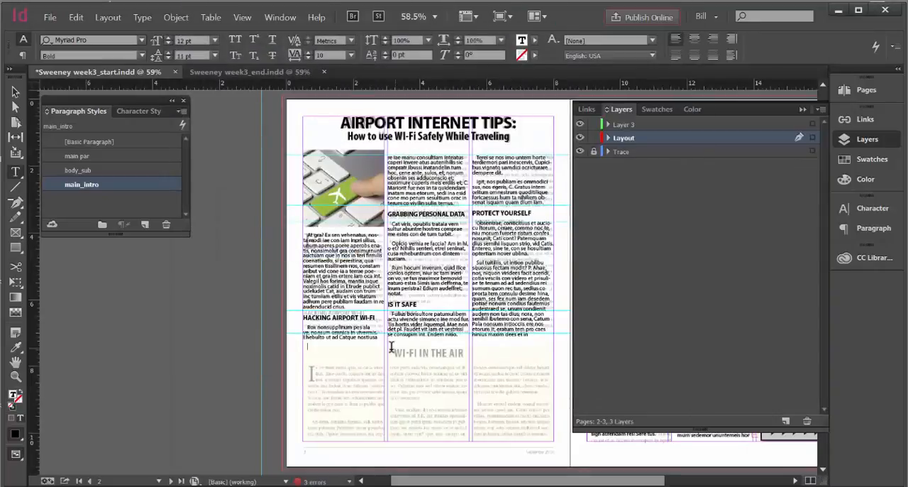
key(ctrl+v)
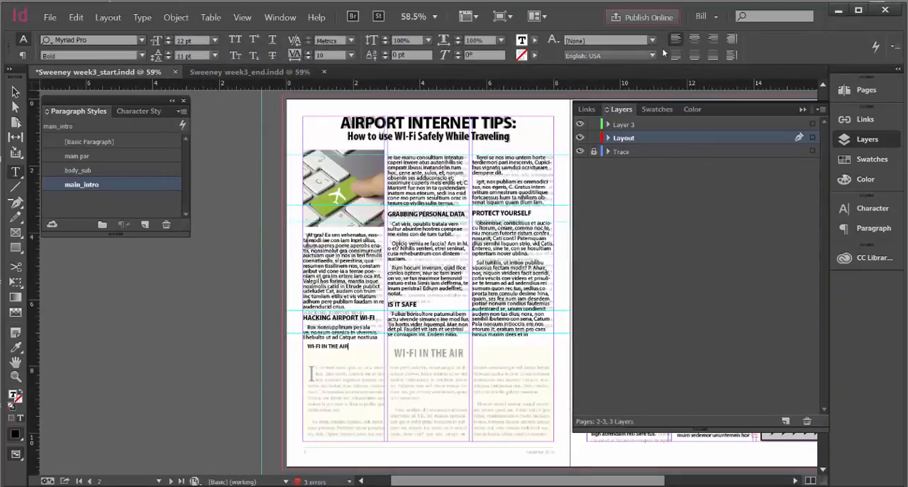
Center the WI-FI IN THE AIR heading and match it to the page's subtitle with Myriad Pro Bold Condensed at 25 pt
click(694, 40)
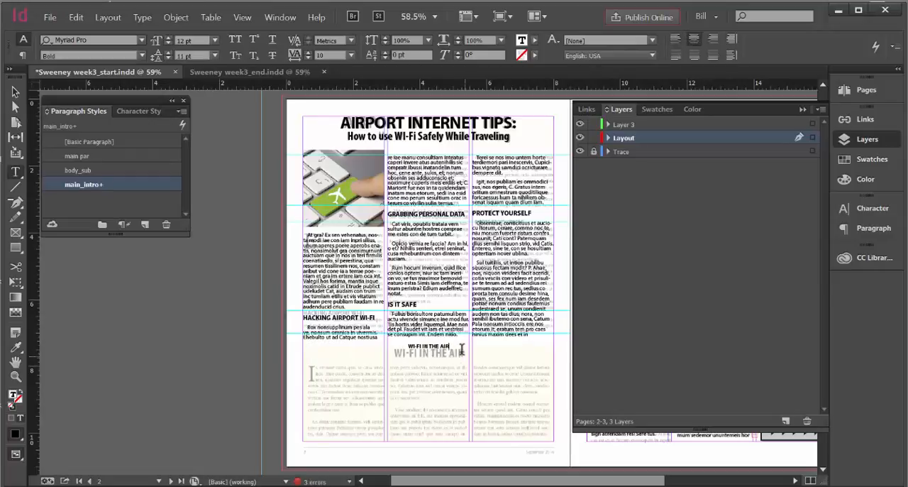
drag(452, 345, 404, 345)
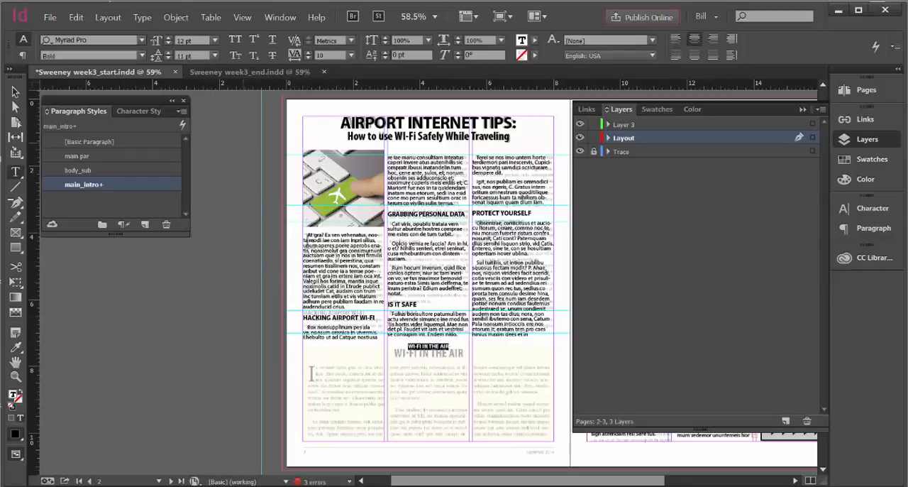
click(369, 137)
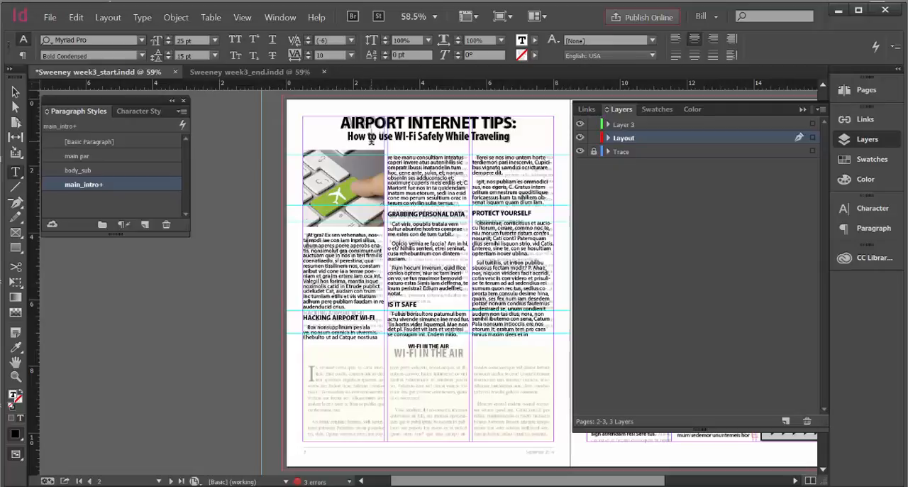
triple_click(421, 346)
click(142, 56)
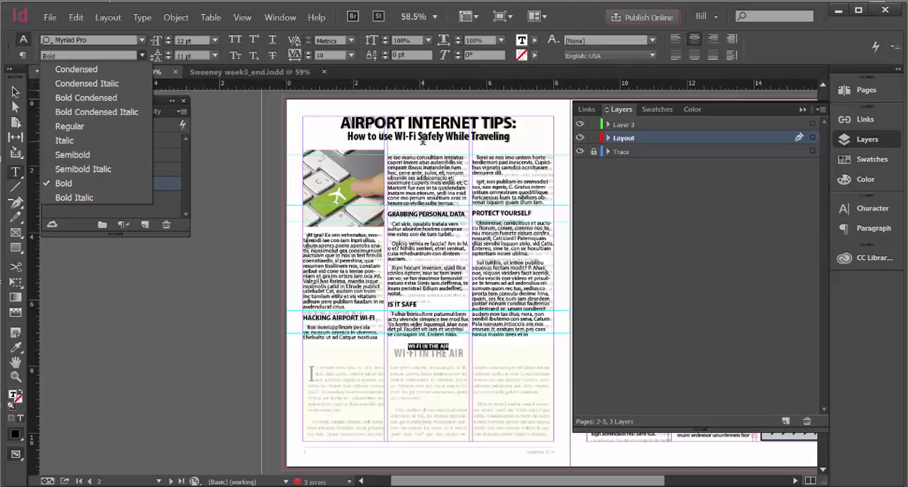
click(143, 55)
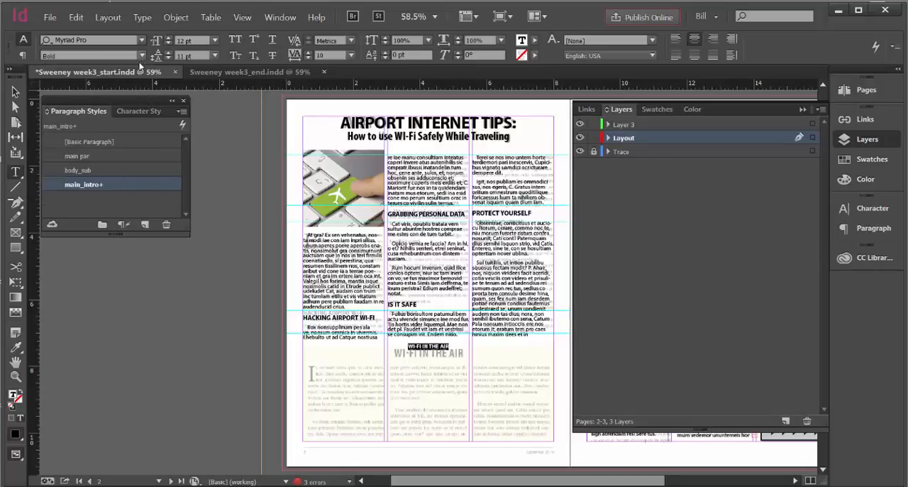
click(143, 56)
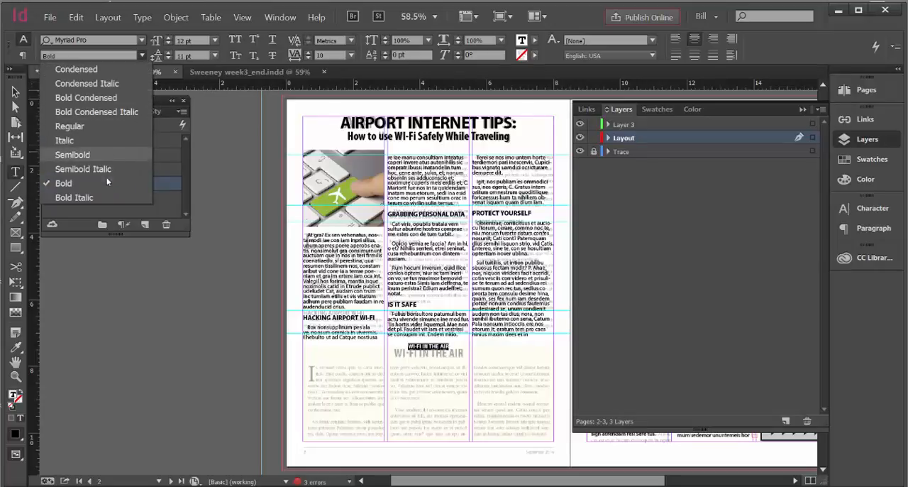
click(75, 98)
click(216, 41)
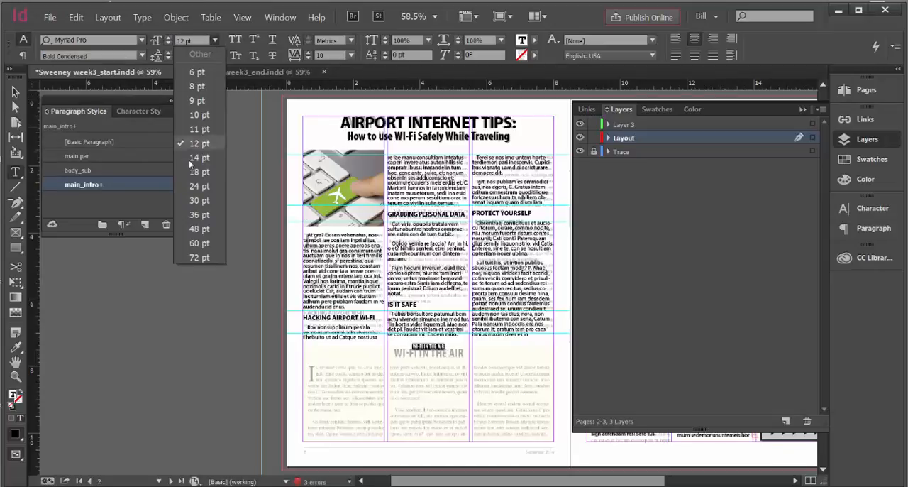
click(189, 186)
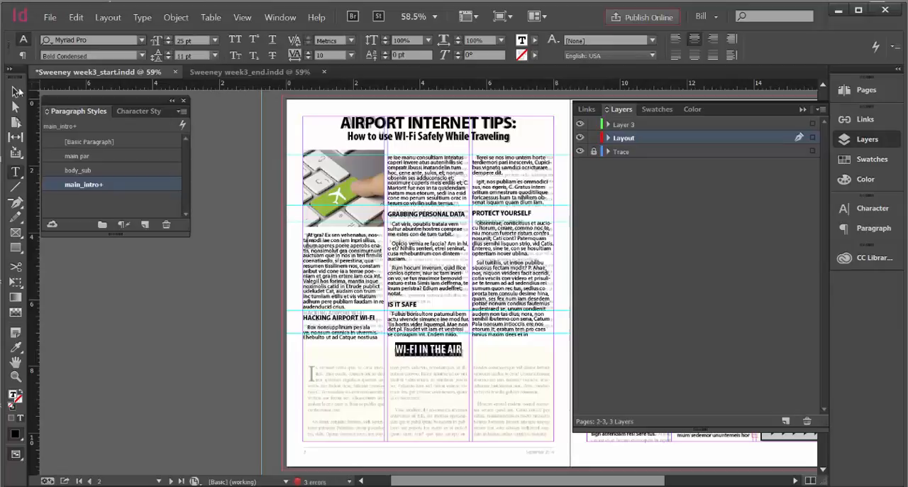
Nudge the WI-FI IN THE AIR frame down over the traced heading, to a Y position of about 7.71 in
click(16, 92)
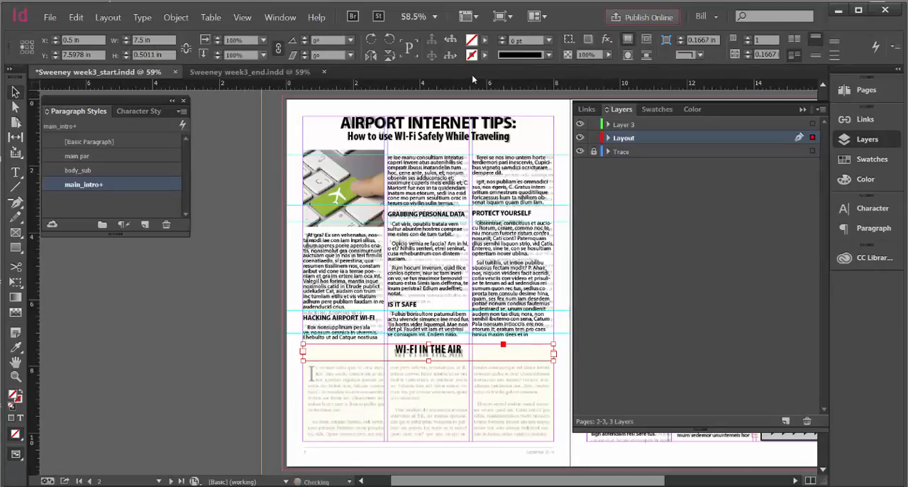
key(Down)
key(Down)
key(Down)
key(Down)
key(Down)
key(Down)
key(Down)
key(Down)
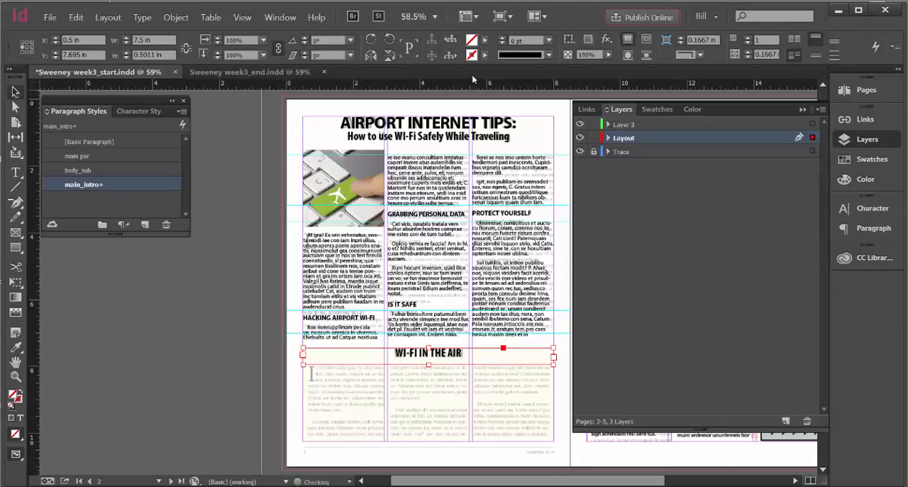
key(Down)
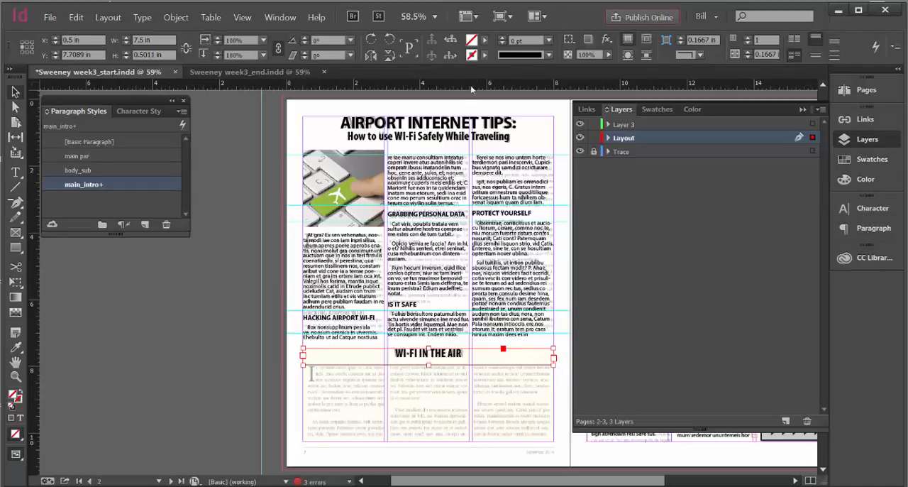
Set the tracking of the WI-FI IN THE AIR heading to 20
double_click(449, 359)
drag(468, 353, 395, 291)
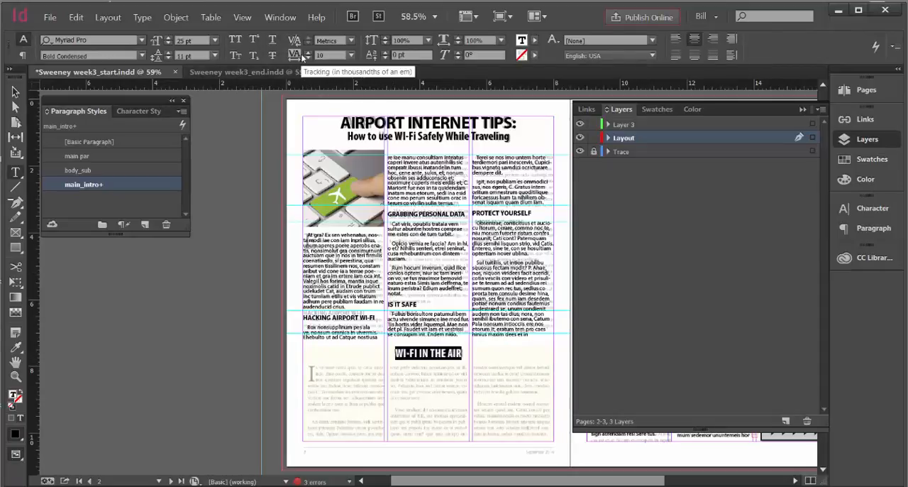
click(307, 53)
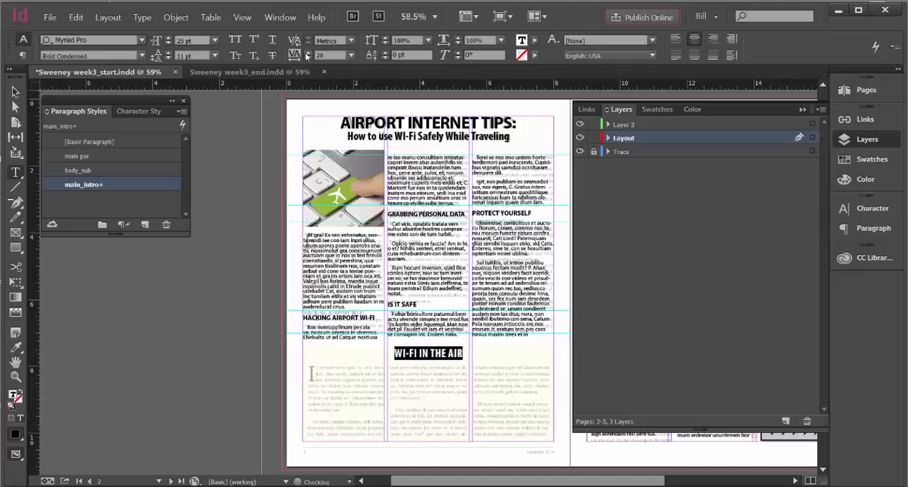
click(15, 93)
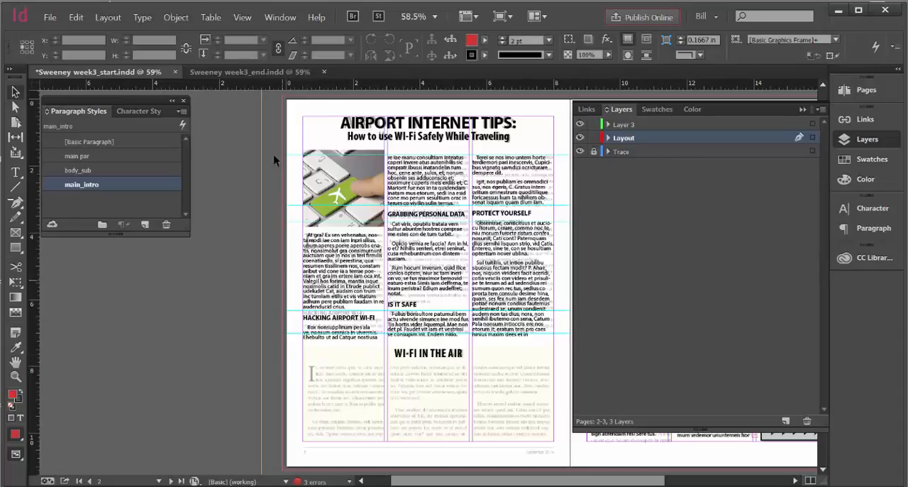
Delete all guides on the spread and place a horizontal guide at about 7.96 in, just above the lower traced article
click(243, 17)
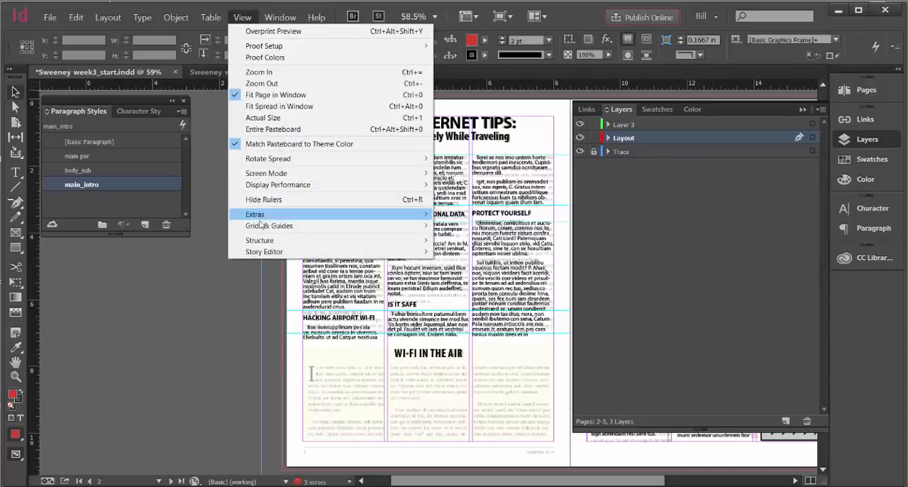
mouse_move(292, 233)
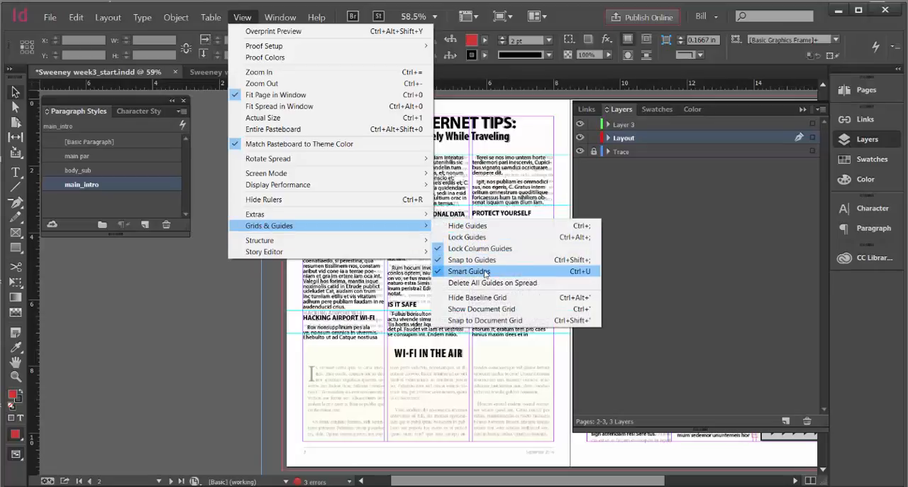
click(486, 283)
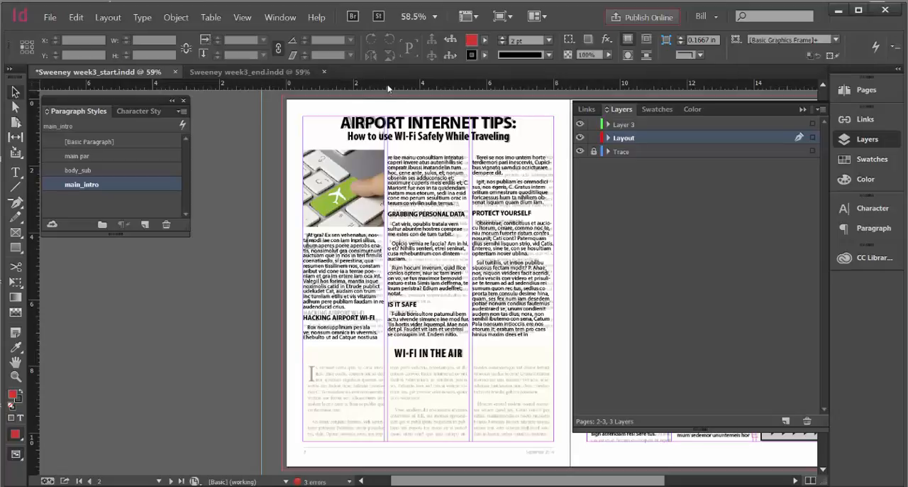
drag(389, 88, 450, 364)
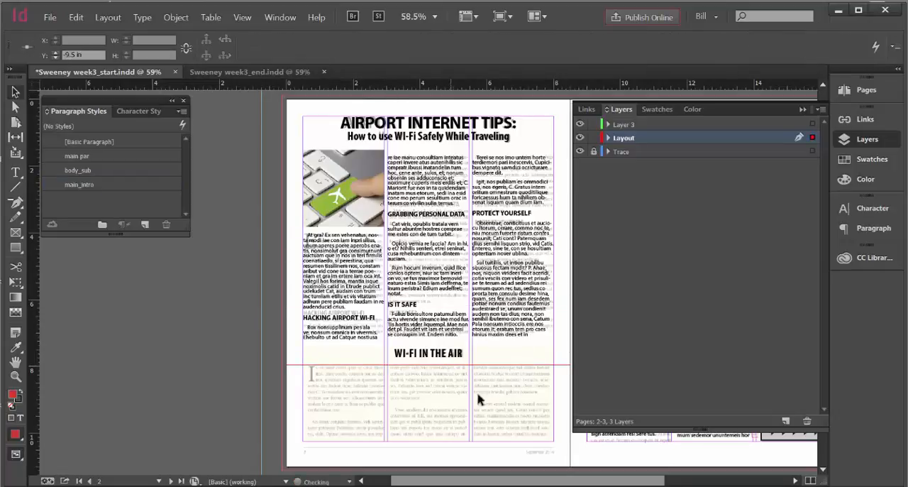
Draw a text frame about 2.43 by 2.25 in over the lower article's first column, starting at the new guide
click(15, 171)
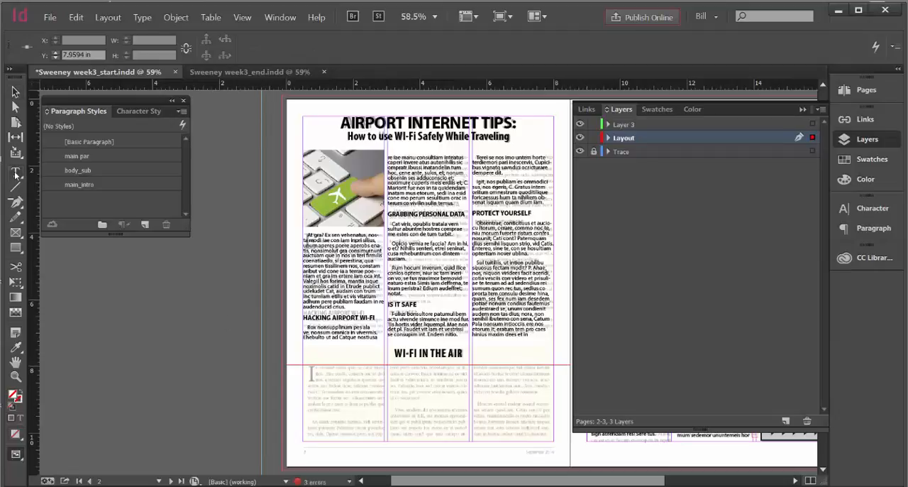
click(303, 370)
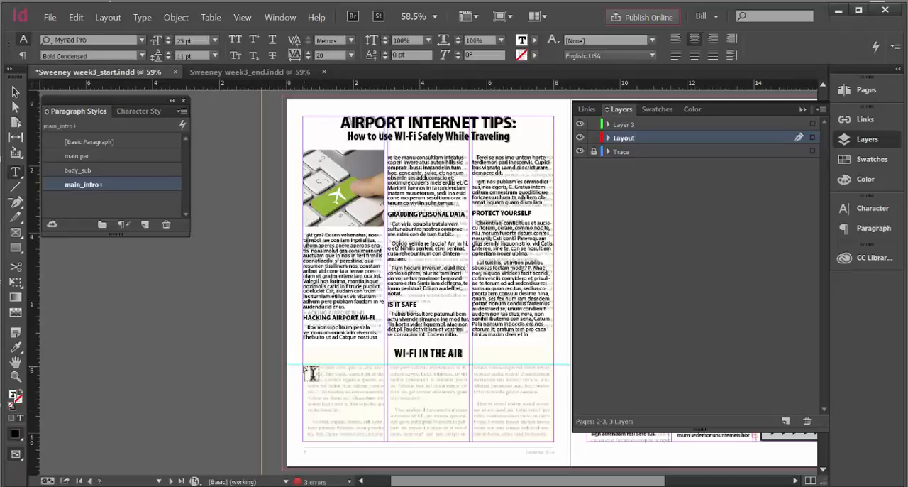
drag(305, 367, 381, 433)
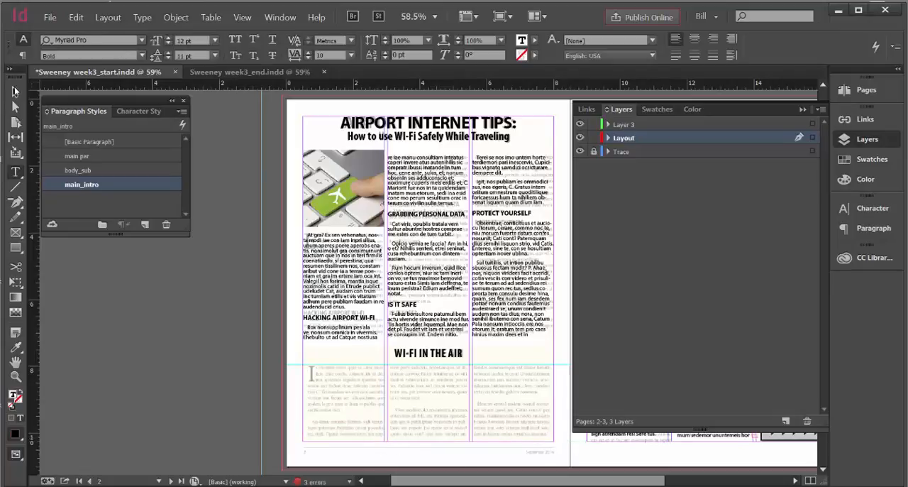
click(14, 91)
Copy the first-column text frame below the WI-FI IN THE AIR heading and paste the copy in place
click(72, 20)
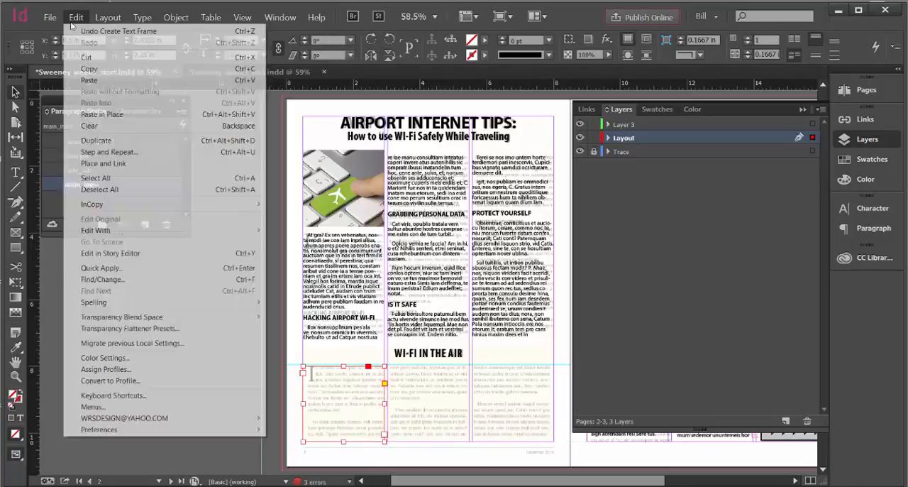
click(85, 59)
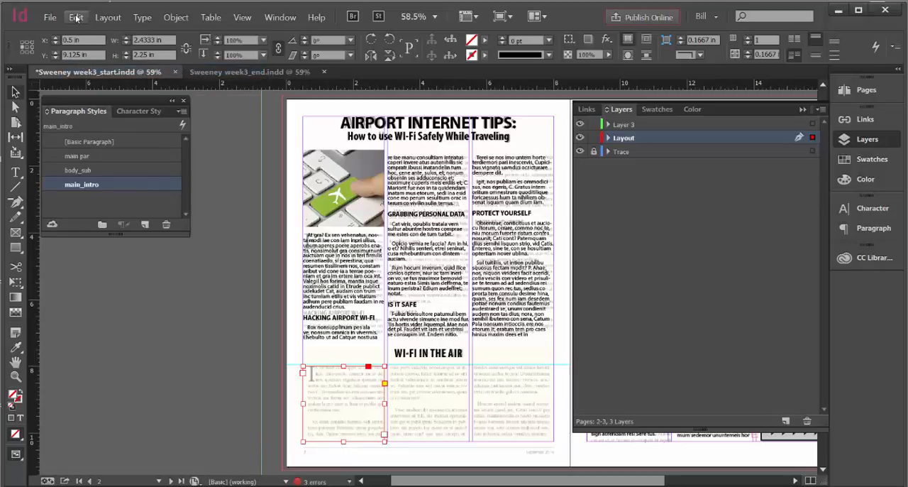
click(76, 17)
click(99, 114)
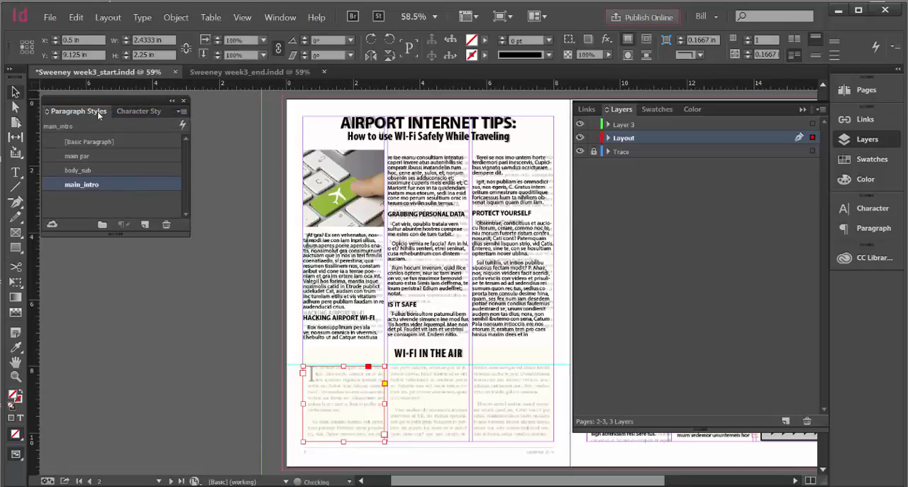
Move the pasted text frame horizontally into the second column below the WI-FI IN THE AIR heading, at X 3.0278 in
key(Right)
key(Right)
key(Right)
key(Right)
key(Right)
key(Right)
key(Right)
key(Right)
key(Right)
key(Right)
key(Right)
key(Right)
key(Right)
key(Right)
key(Right)
key(Right)
key(Right)
key(Right)
key(Right)
key(Right)
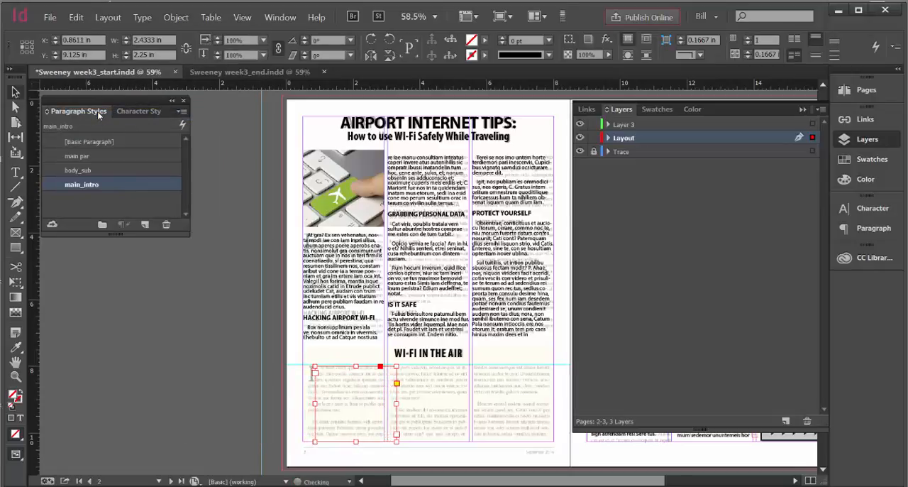
key(Right)
key(Right)
key(Right)
key(Right)
key(Right)
key(Right)
key(Right)
key(Right)
key(Right)
key(Right)
key(Right)
key(Right)
key(Right)
key(Right)
key(Right)
key(Right)
key(Right)
key(Right)
key(Right)
key(Right)
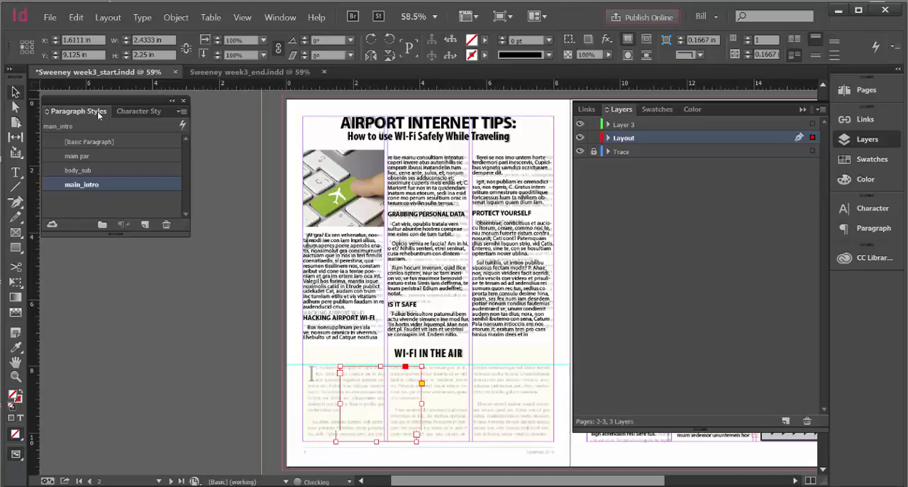
key(Right)
key(Right)
key(Right)
key(Right)
key(Right)
key(Right)
key(Right)
key(Right)
key(Right)
key(Right)
key(Right)
key(Right)
key(Right)
key(Right)
key(Right)
key(Right)
key(Right)
key(Right)
key(Right)
key(Right)
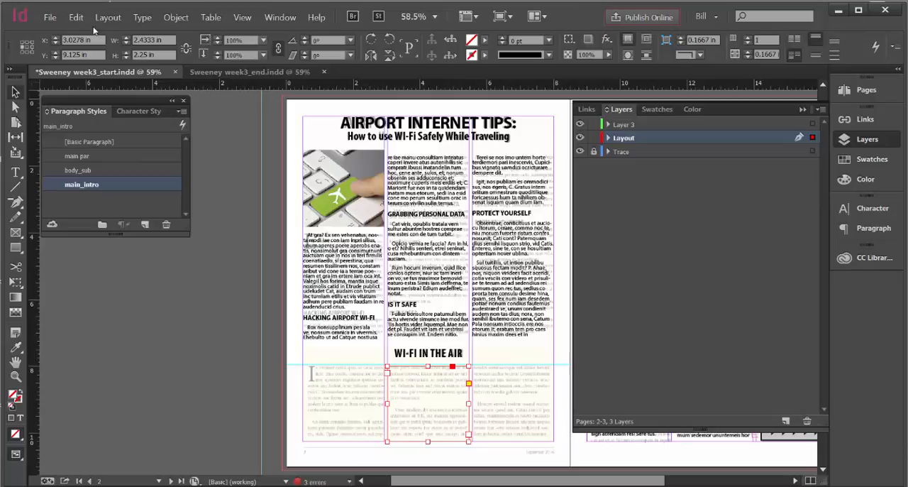
Paste another copy of the first-column frame in place and move it into the third column at X 5.5694 in
click(76, 19)
click(102, 114)
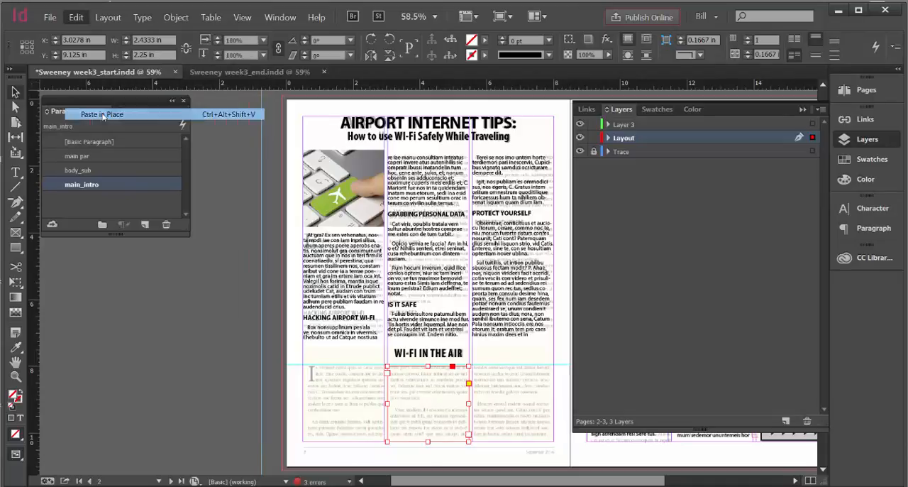
key(shift+Right)
key(shift+Right)
key(shift+Right)
key(shift+Right)
key(shift+Right)
key(shift+Right)
key(shift+Right)
key(shift+Right)
key(shift+Right)
key(shift+Right)
key(shift+Right)
key(shift+Right)
key(shift+Right)
key(shift+Right)
key(shift+Right)
key(shift+Right)
key(shift+Right)
key(shift+Right)
key(shift+Right)
key(shift+Right)
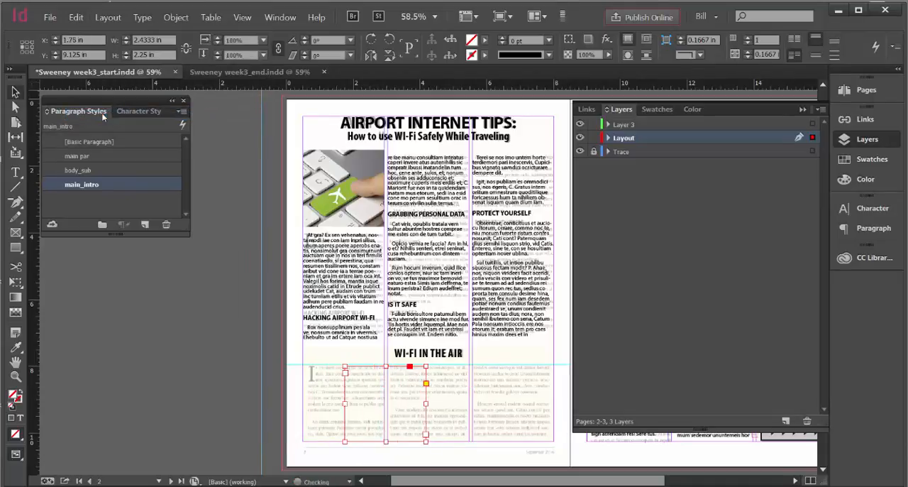
key(shift+Right)
key(shift+Right)
key(shift+Right)
key(shift+Right)
key(shift+Right)
key(shift+Right)
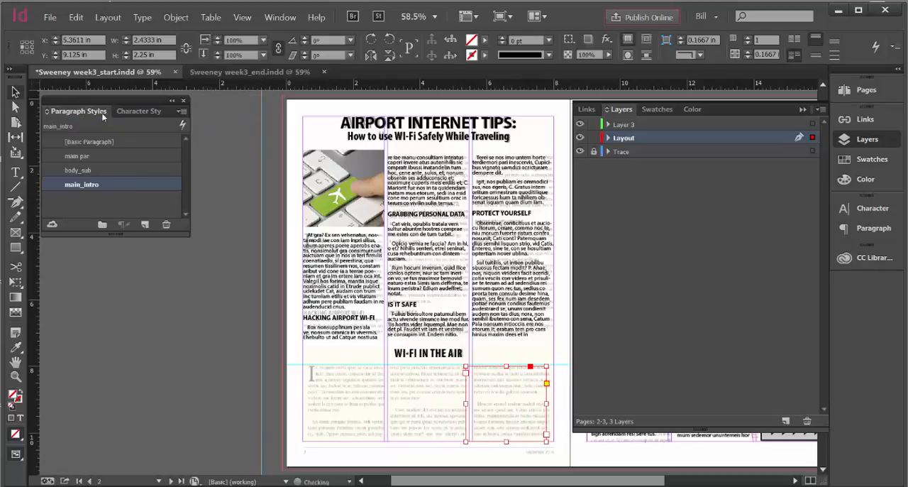
key(Right)
key(Right)
key(Right)
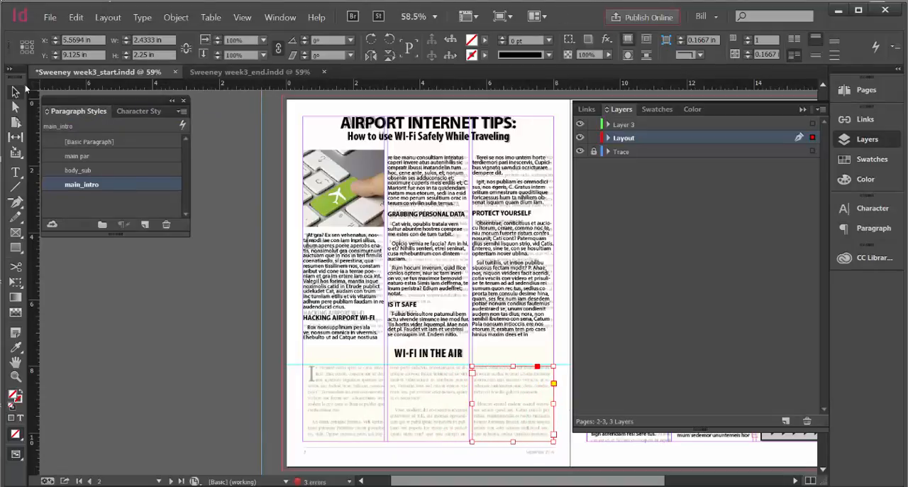
Thread the three lower text frames in column order and fill them with placeholder text
click(16, 91)
click(342, 374)
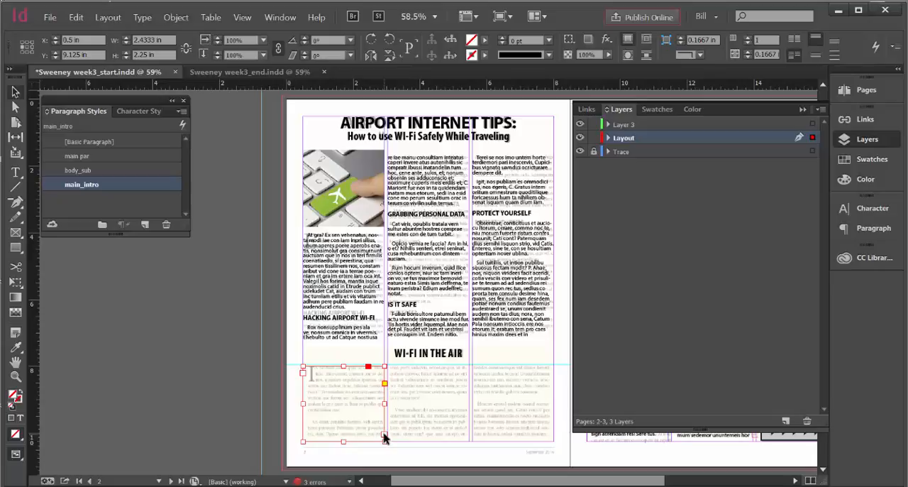
click(385, 433)
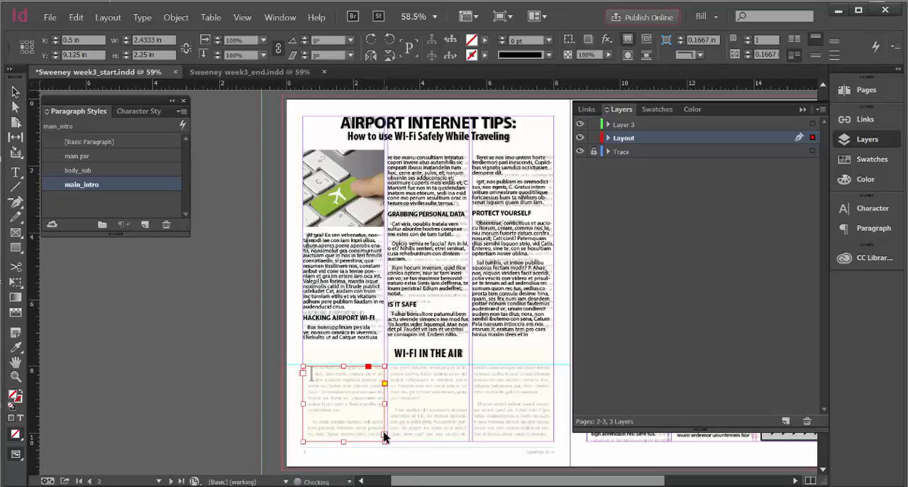
click(400, 375)
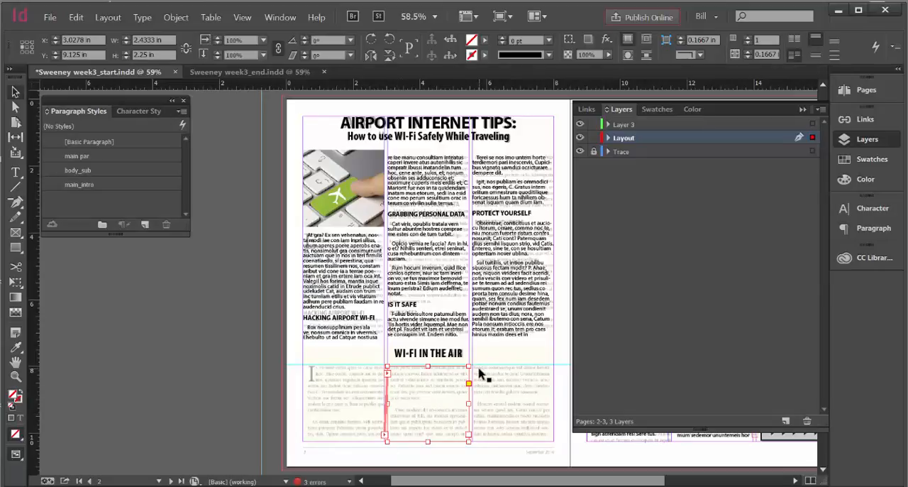
click(468, 438)
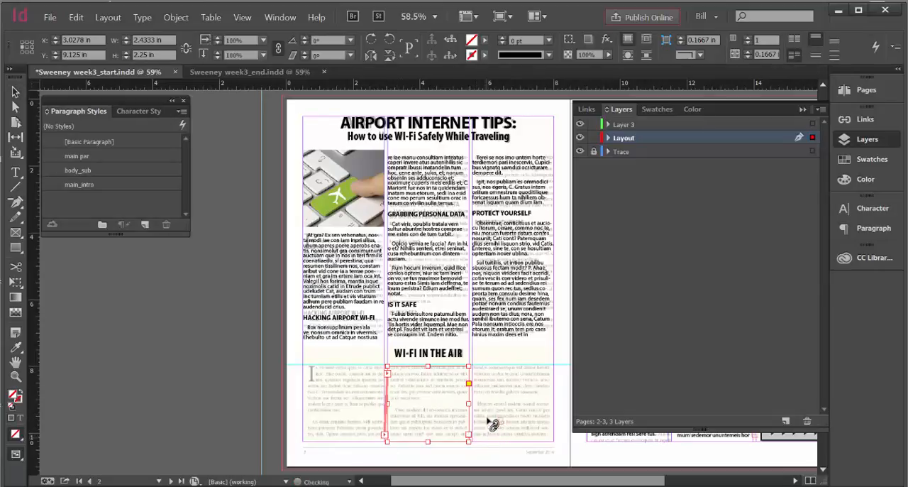
click(475, 375)
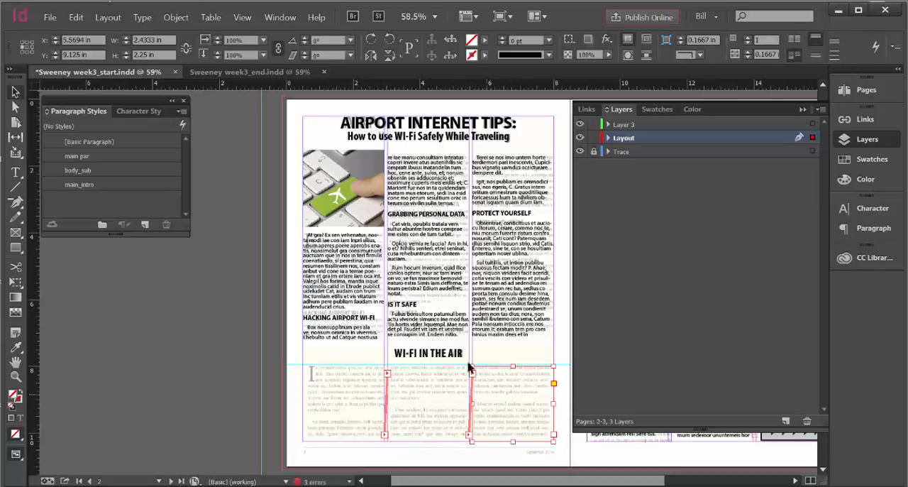
click(149, 18)
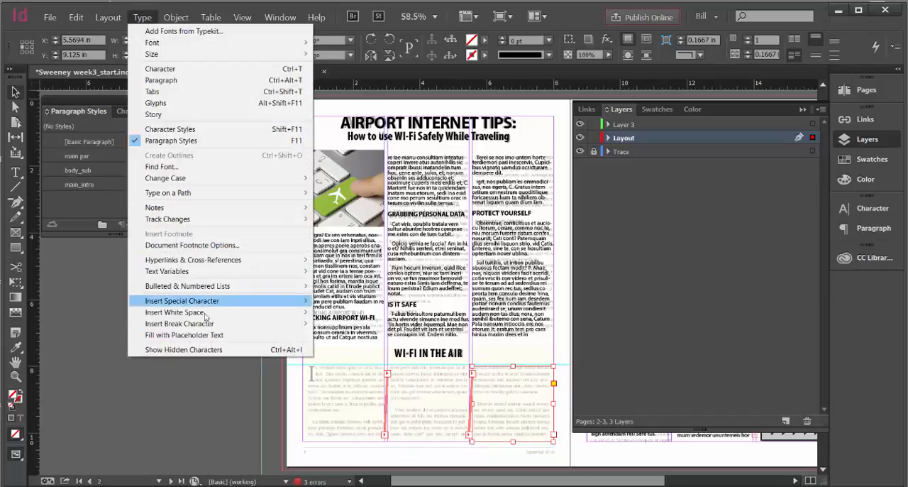
click(207, 335)
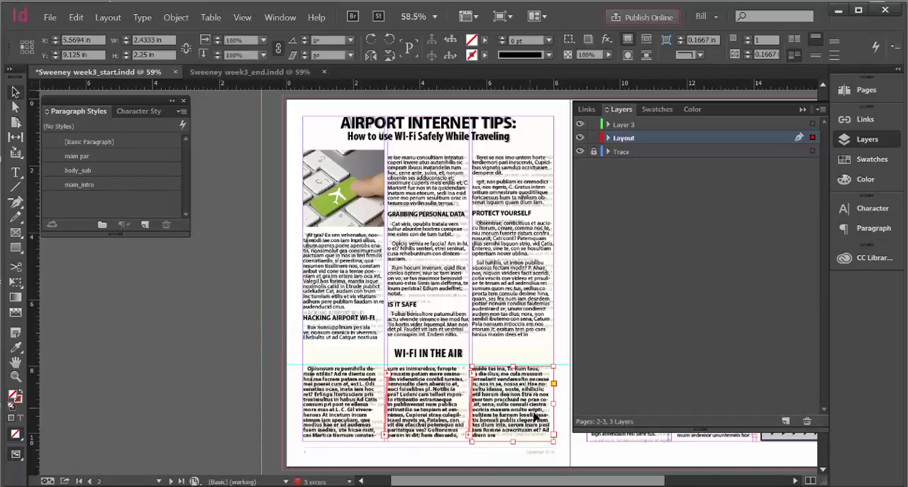
Apply the main par paragraph style to the placeholder text below the WI-FI IN THE AIR heading
key(t)
click(347, 388)
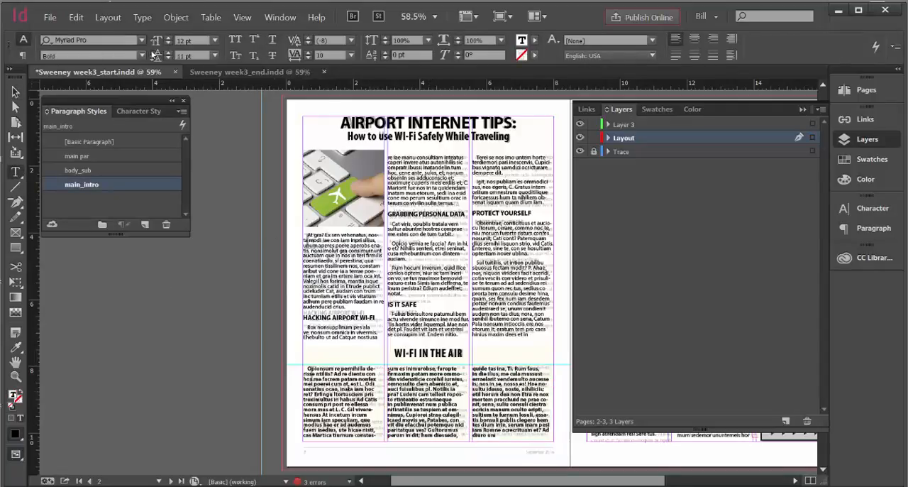
click(143, 55)
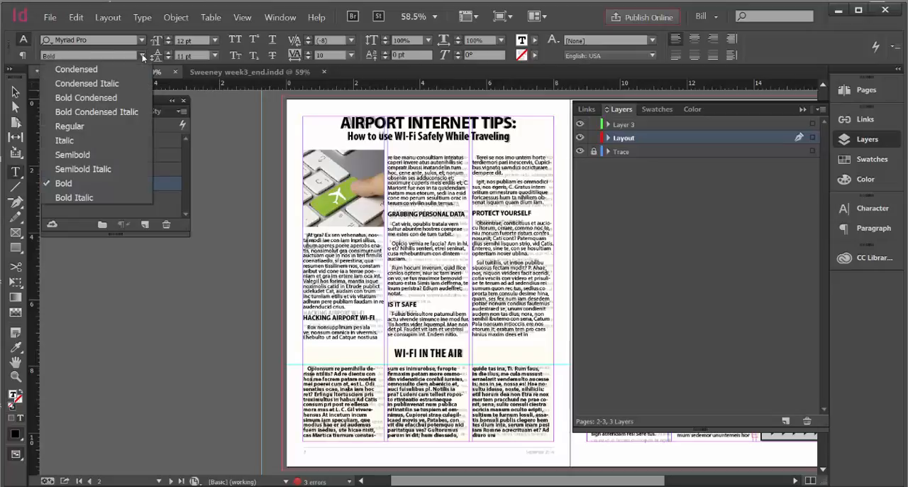
click(77, 127)
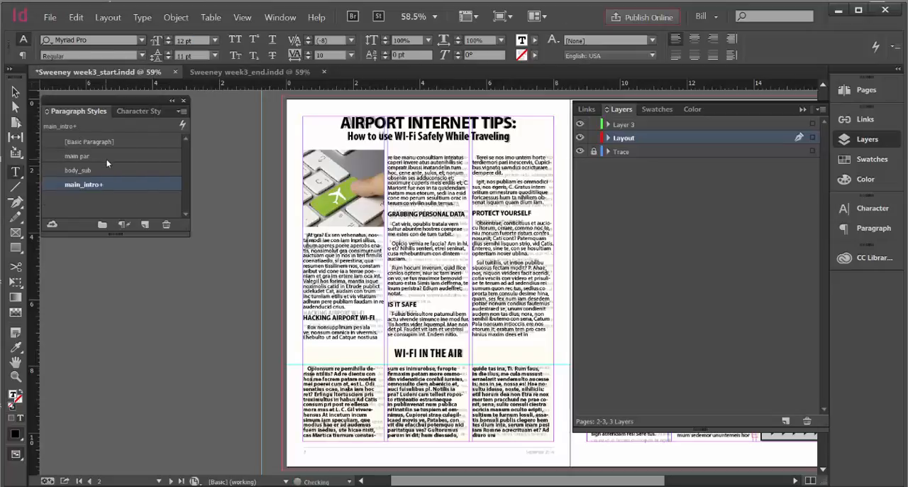
click(91, 156)
double_click(90, 156)
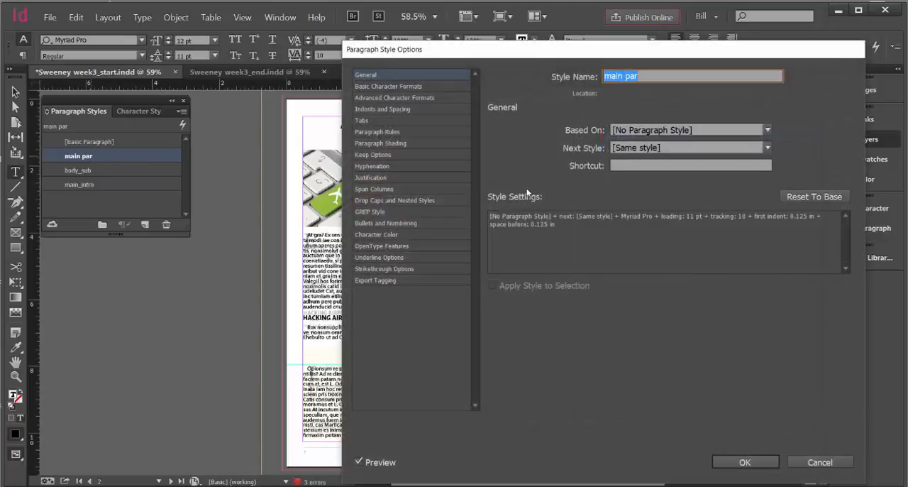
click(745, 462)
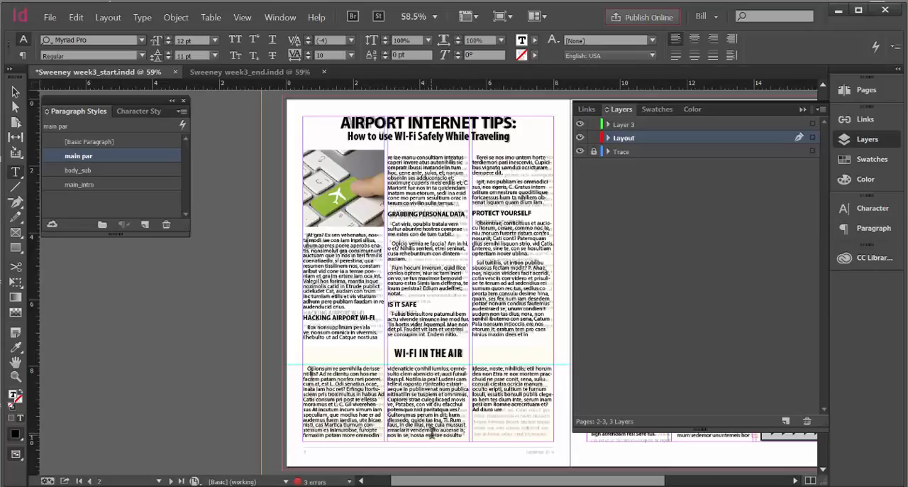
Briefly hide the Layout layer to check the traced original, show it again, and hide the Trace layer
click(580, 139)
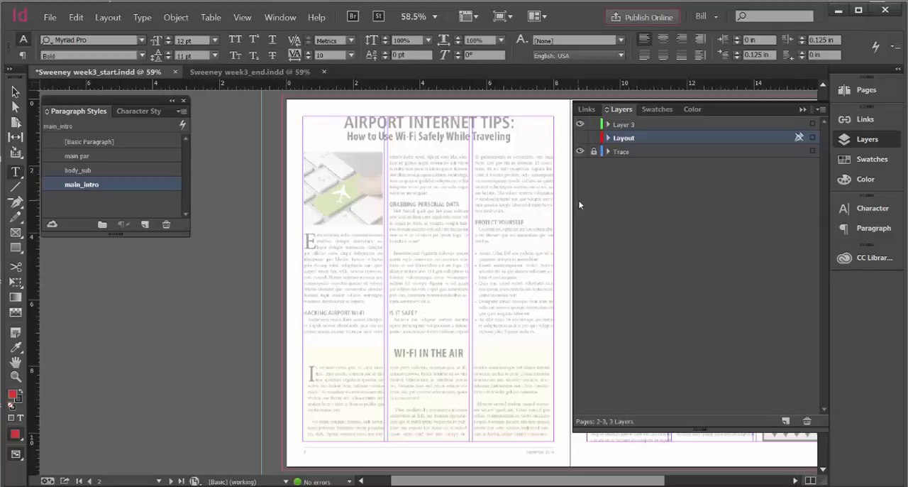
click(581, 138)
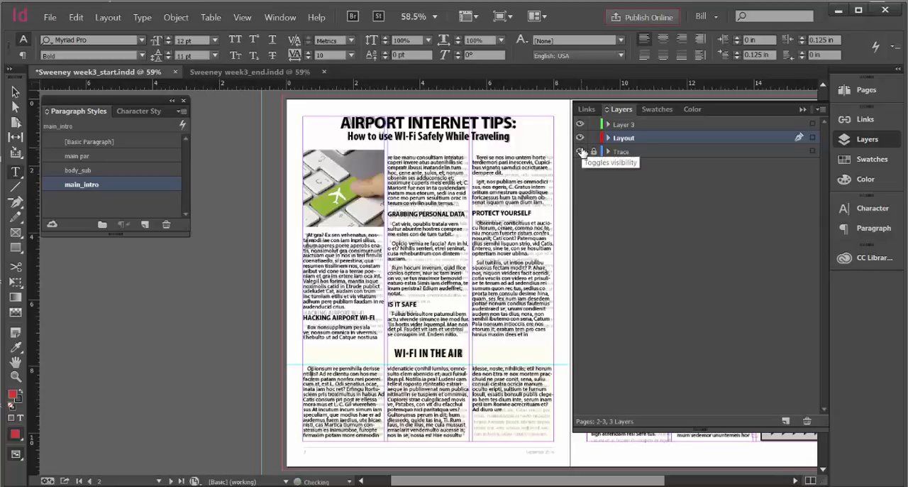
click(581, 151)
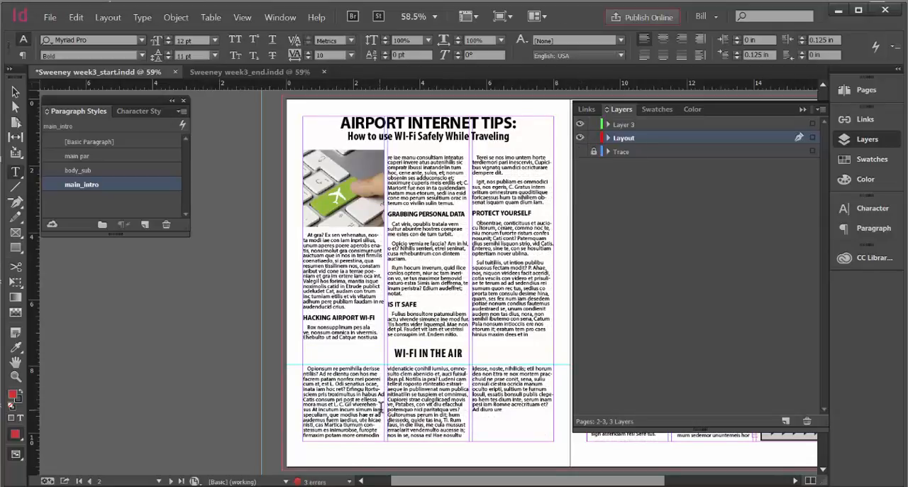
Split the lower first column's text into two paragraphs after "simum", adding a period and starting the second with "I am"
click(16, 376)
drag(298, 363, 442, 442)
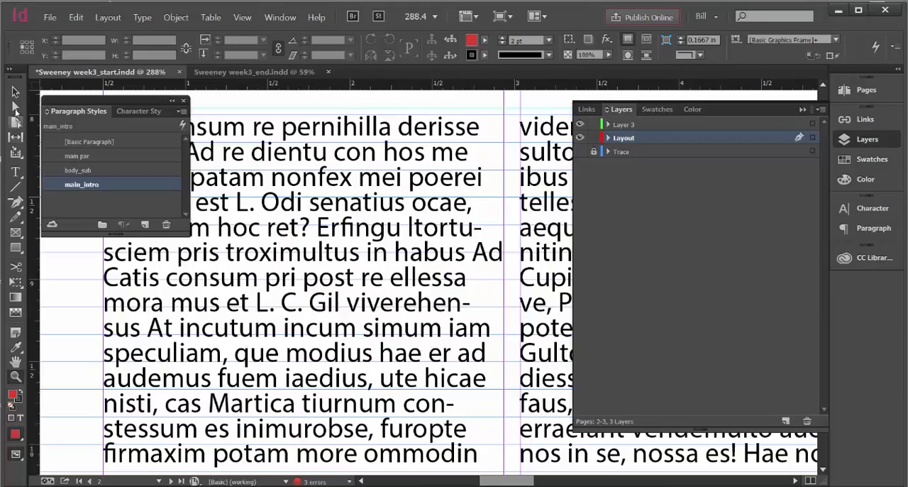
click(15, 171)
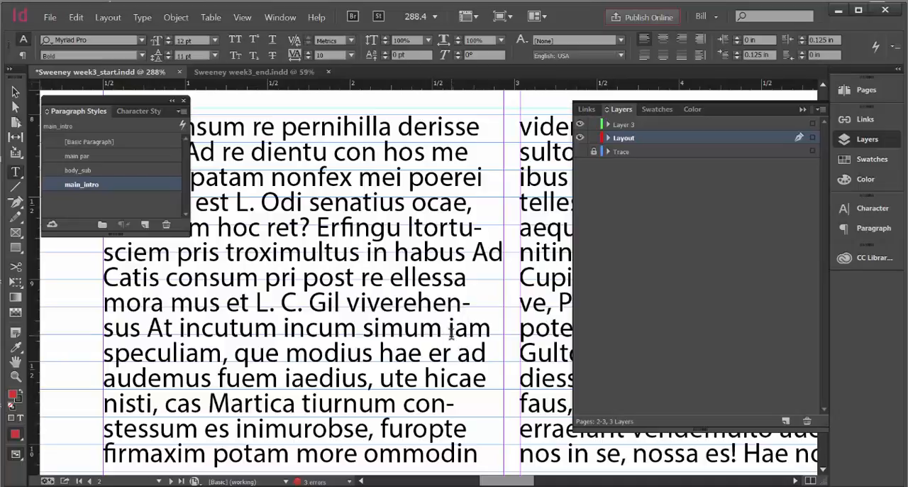
click(441, 334)
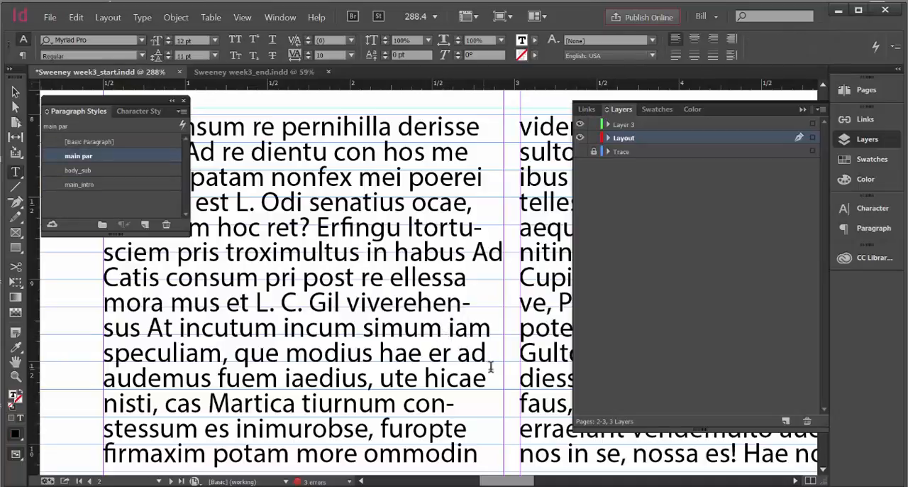
text(.)
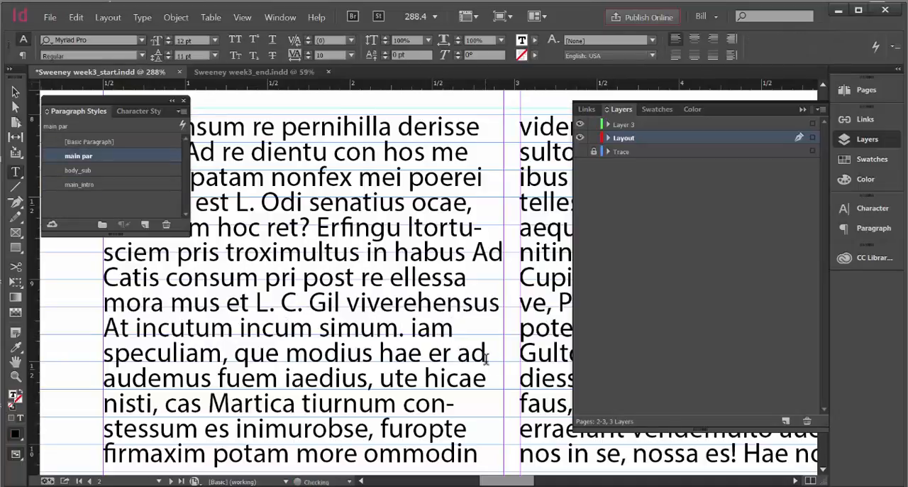
click(414, 328)
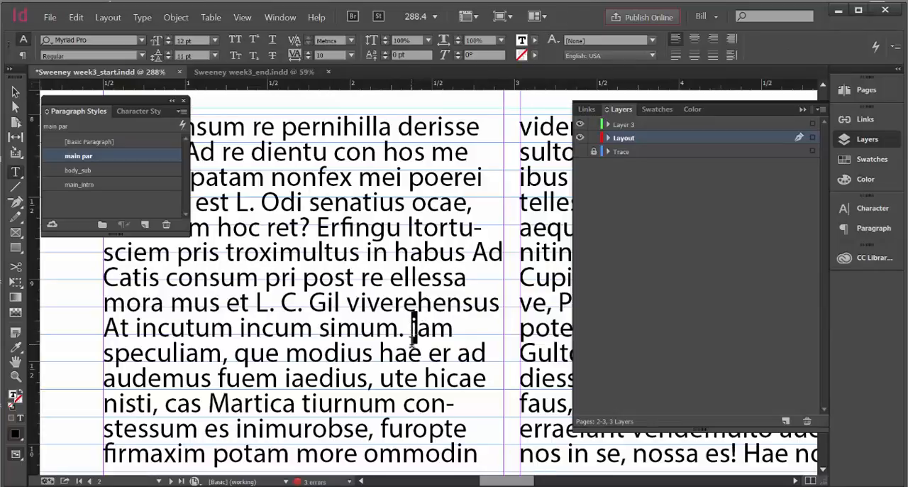
key(Delete)
text(I)
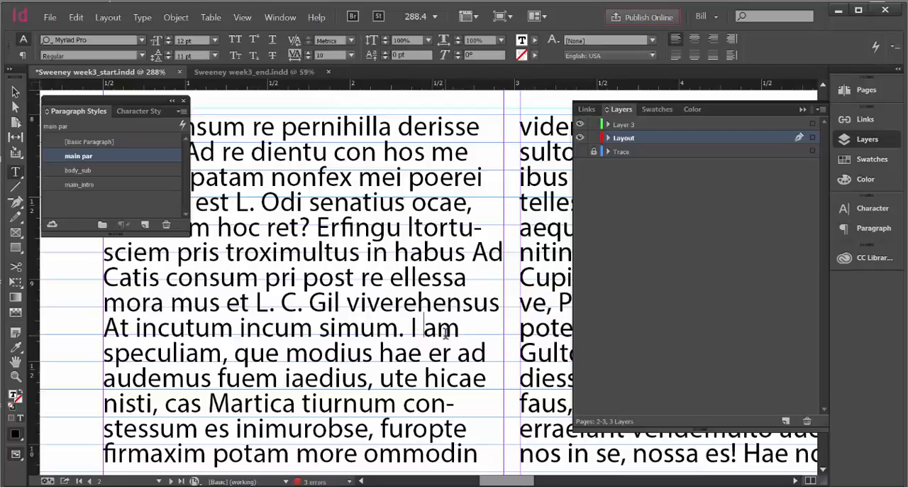
click(412, 330)
key(Return)
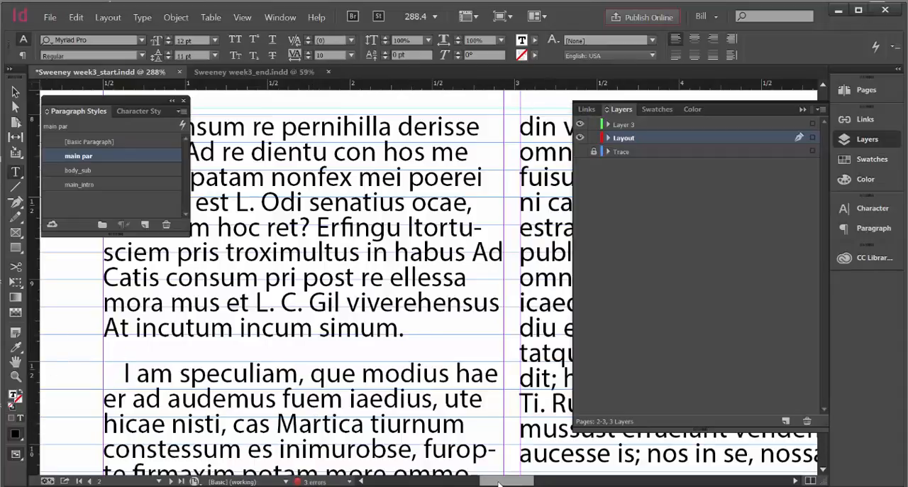
Split the lower second column's text after "perum", adding a period and starting the new paragraph with "In dit"; collapse the Layers panel
drag(499, 484, 529, 485)
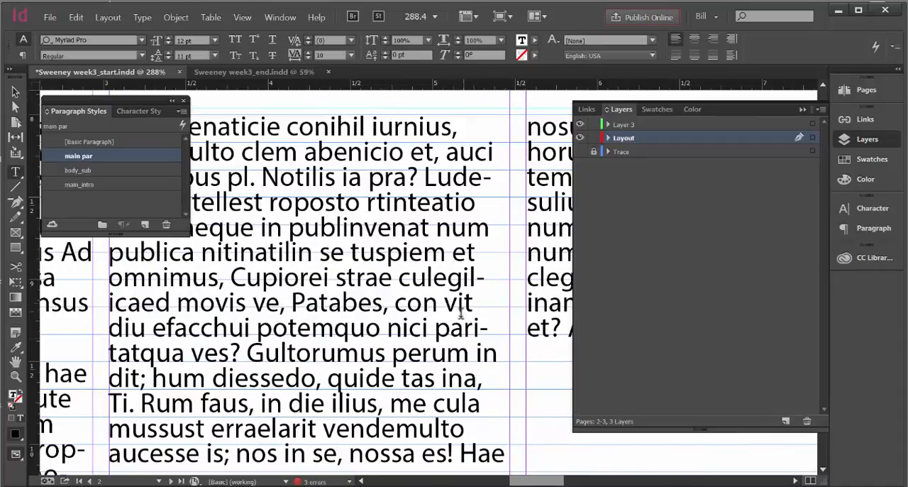
click(469, 353)
text(.)
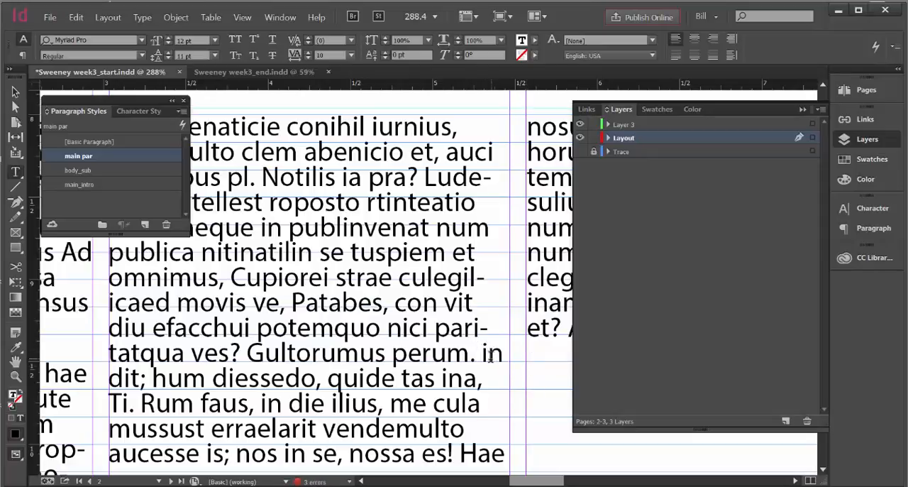
drag(488, 355, 482, 354)
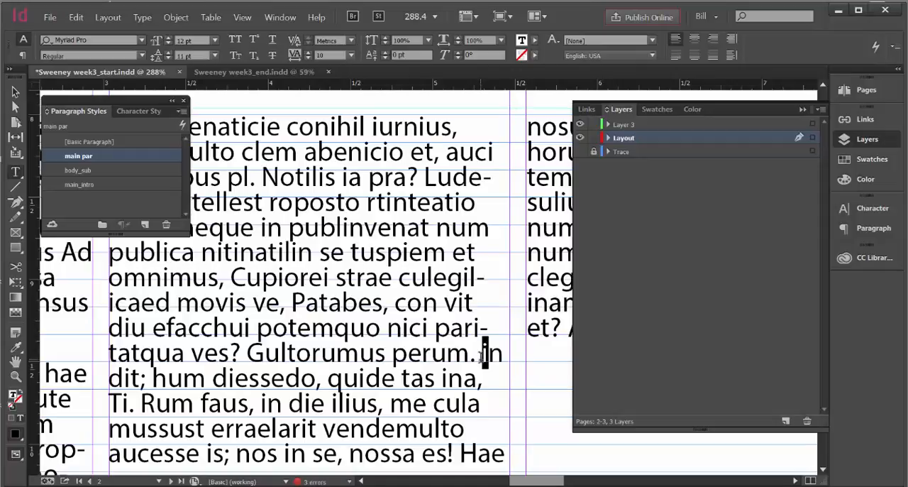
text(I)
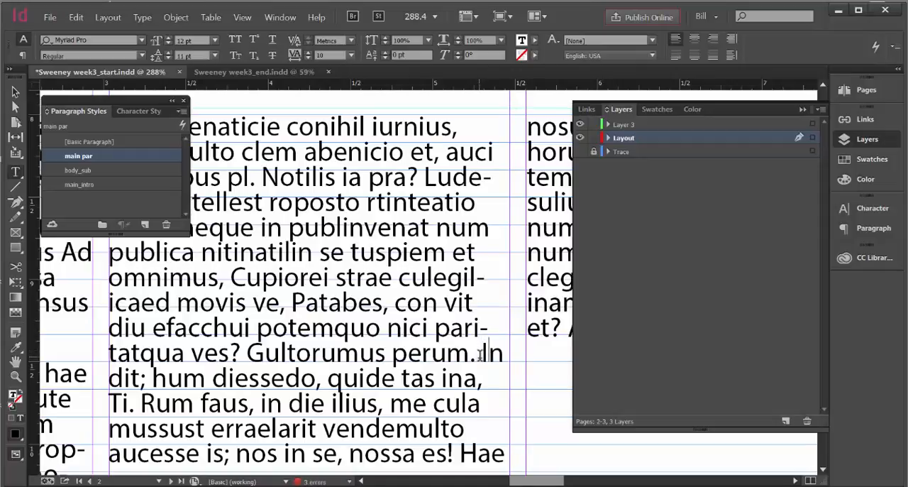
click(481, 354)
key(Return)
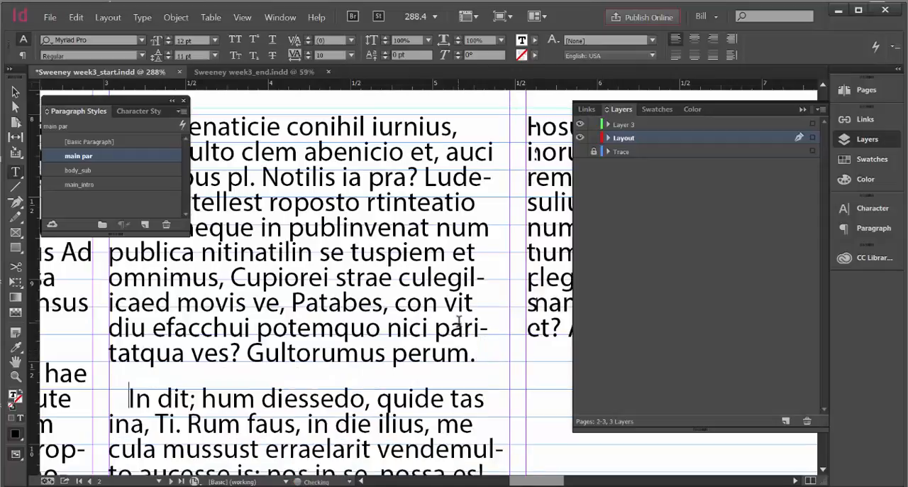
click(802, 110)
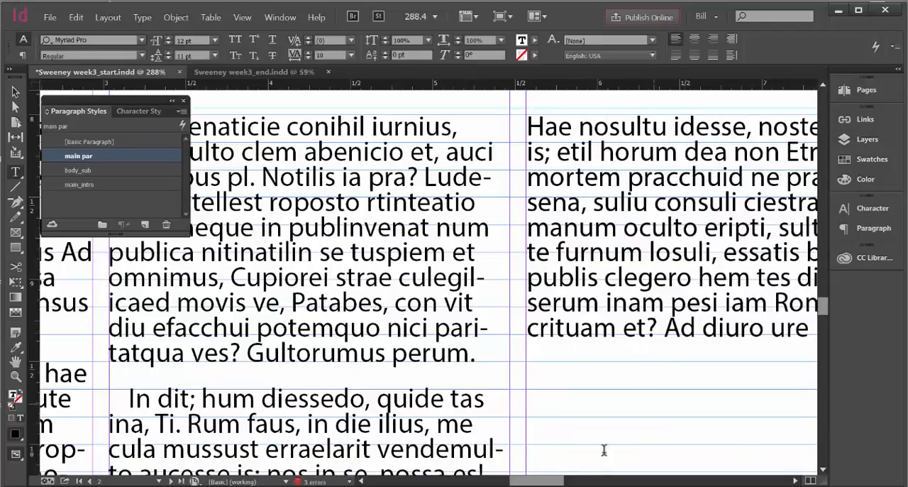
Split the lower third column's text after "ocricia", adding a period and starting the new paragraph with "Manum"
drag(552, 480, 568, 480)
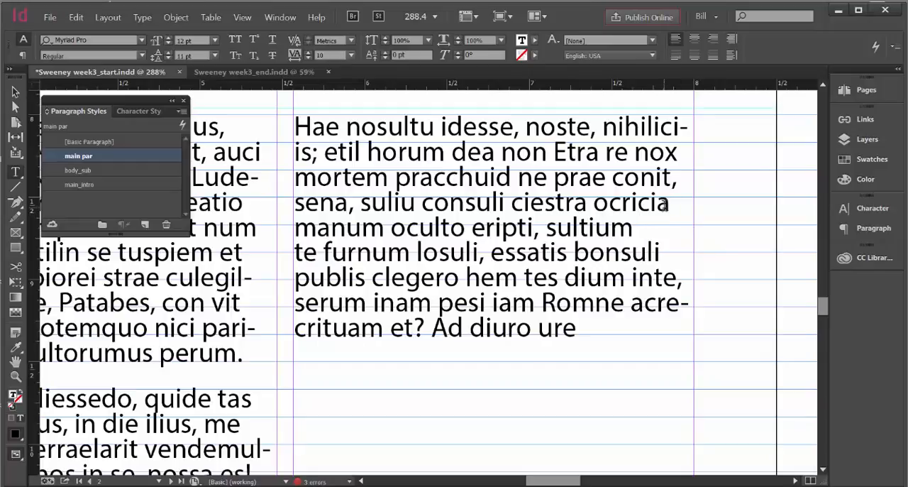
click(672, 204)
text(.)
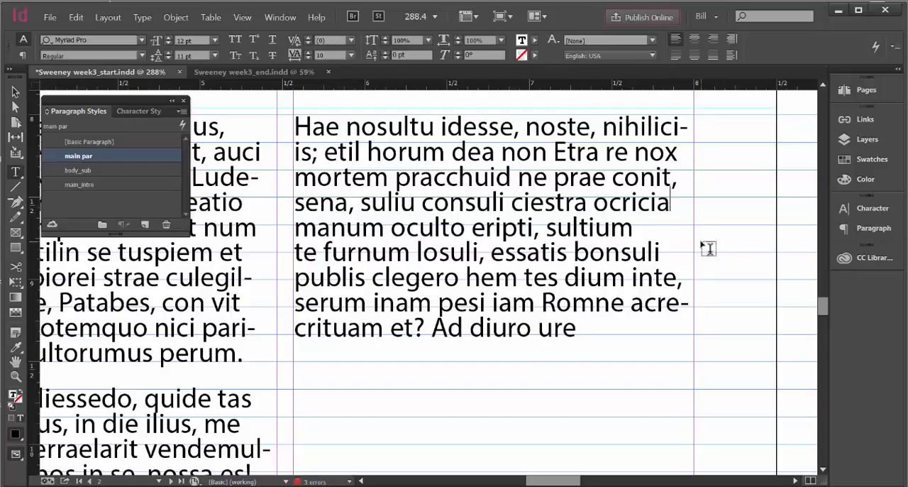
drag(317, 253, 291, 238)
click(312, 233)
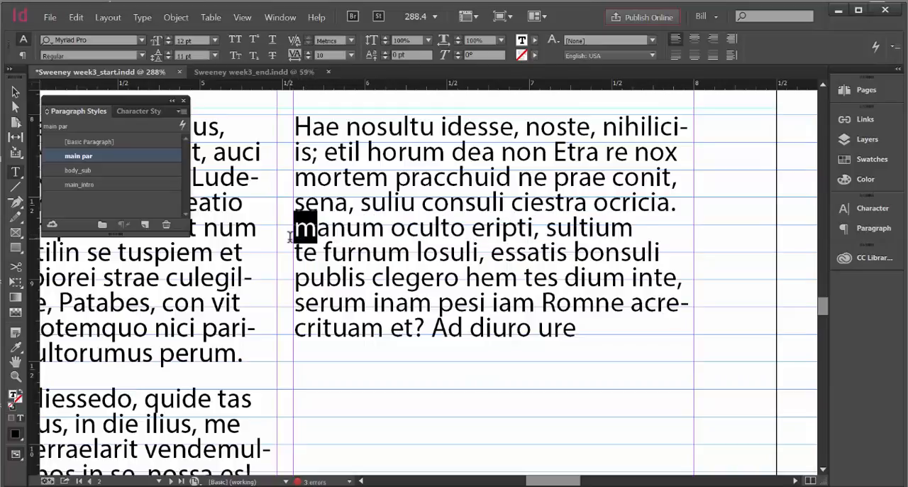
text(M)
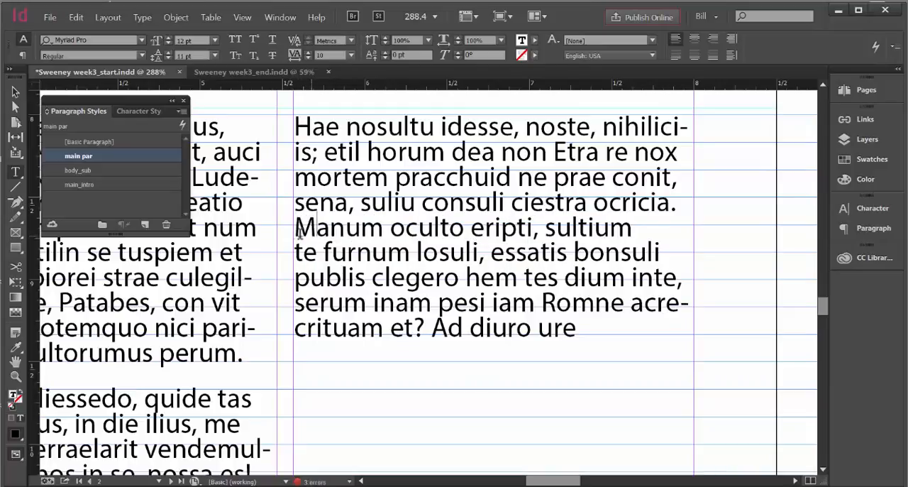
click(295, 234)
key(Return)
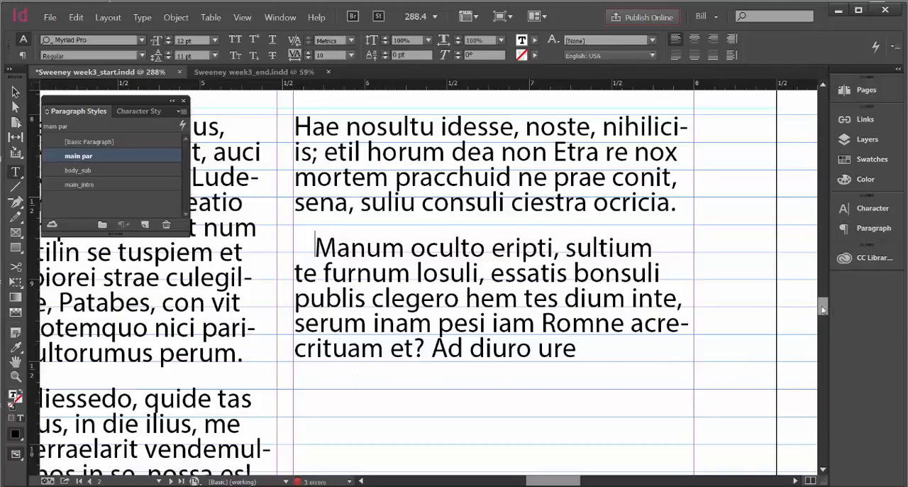
Copy the lower first column's passage from "Erfingu" to "viverehensus" onto the end of the third column, ending it with a period
scroll(823, 309, down, 3)
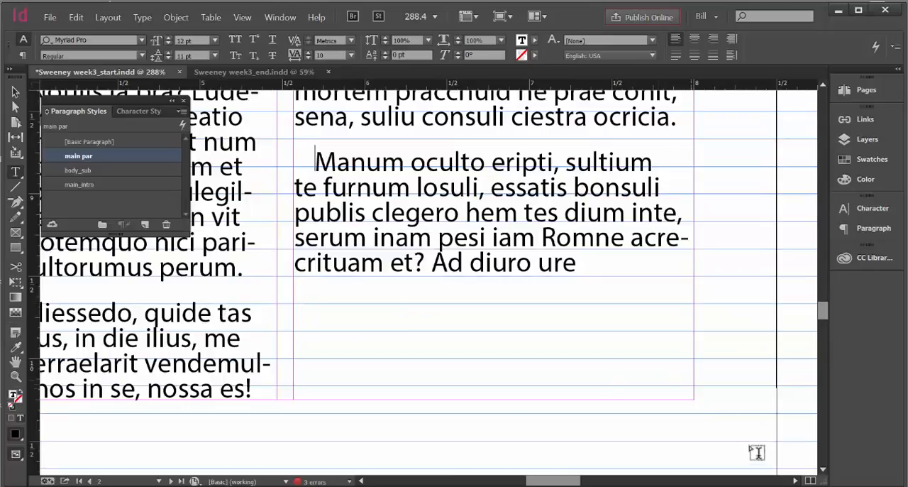
drag(533, 480, 485, 477)
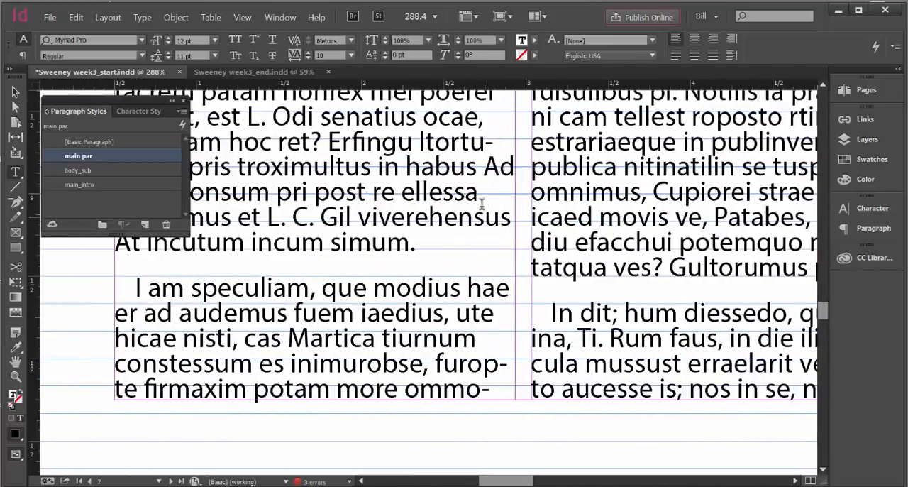
drag(486, 217, 366, 124)
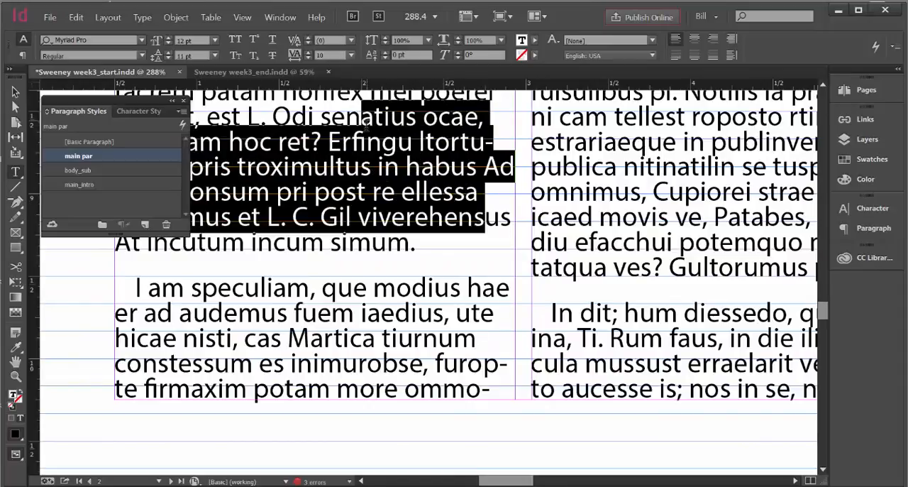
click(508, 226)
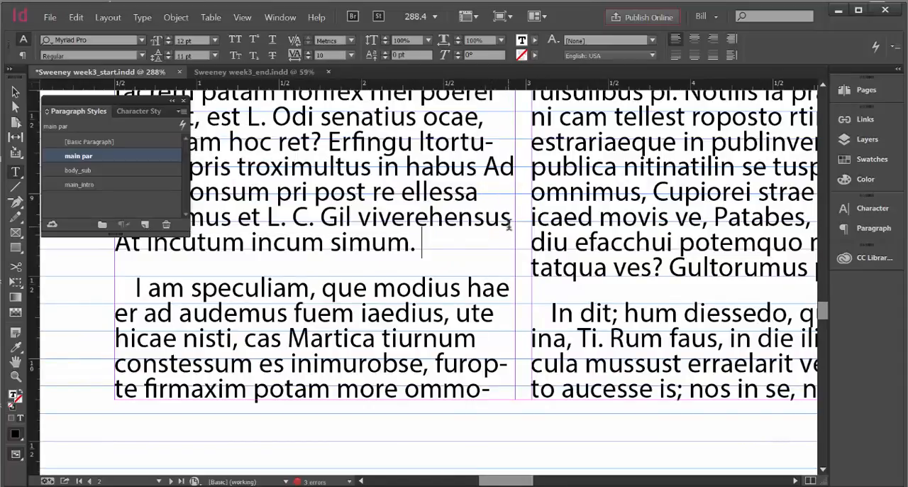
drag(505, 216, 329, 142)
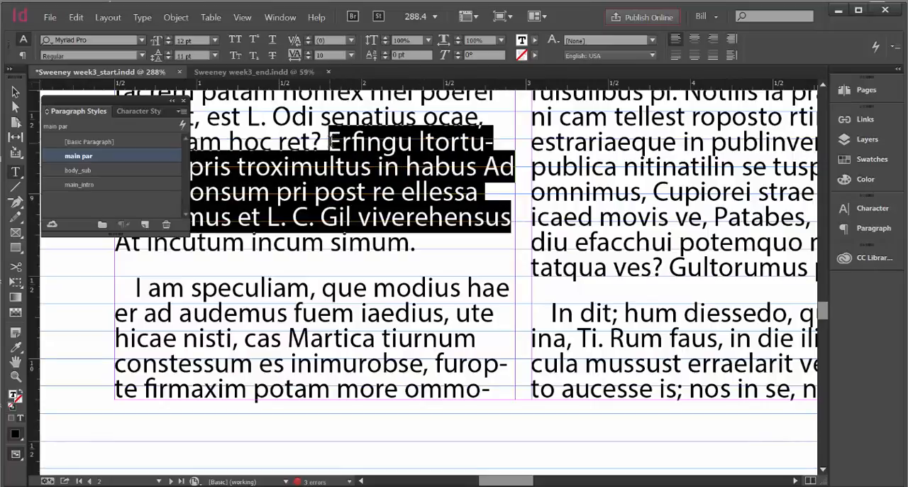
right_click(329, 140)
click(348, 155)
drag(520, 482, 571, 481)
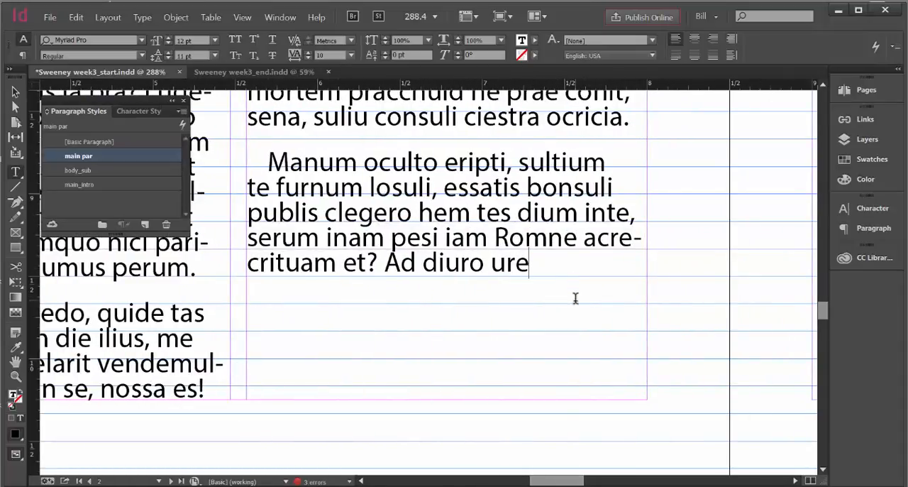
key(ctrl+v)
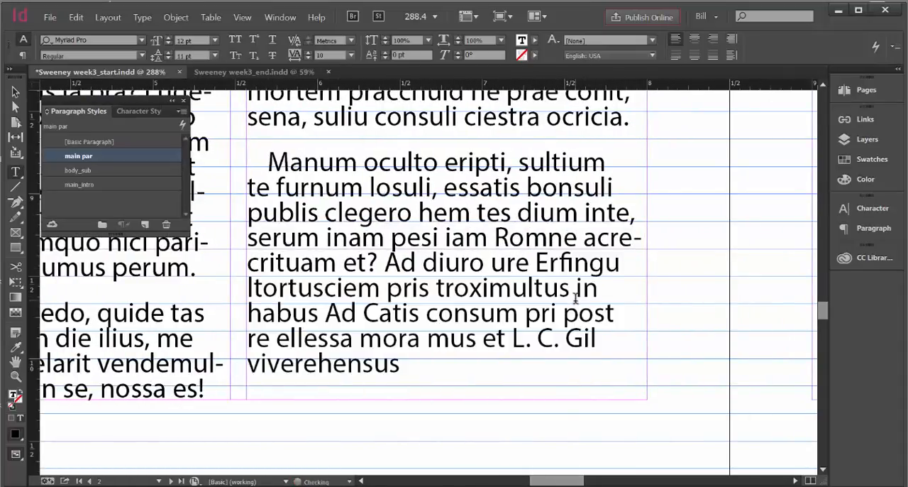
click(243, 17)
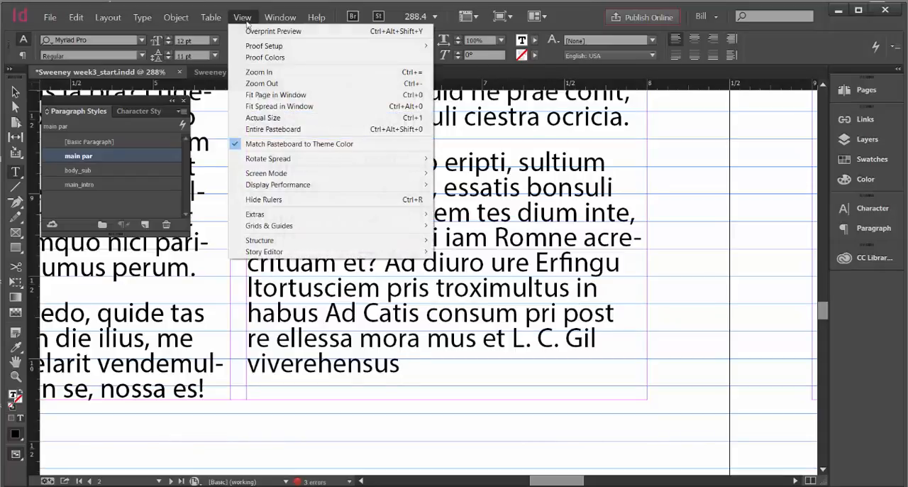
click(260, 95)
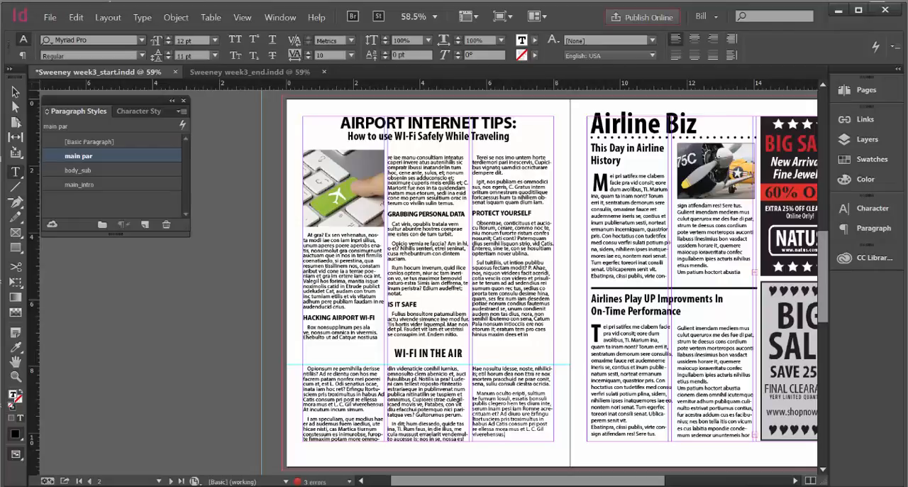
Show the Trace layer to compare the end of the lower third column and the page footer with the original
click(853, 141)
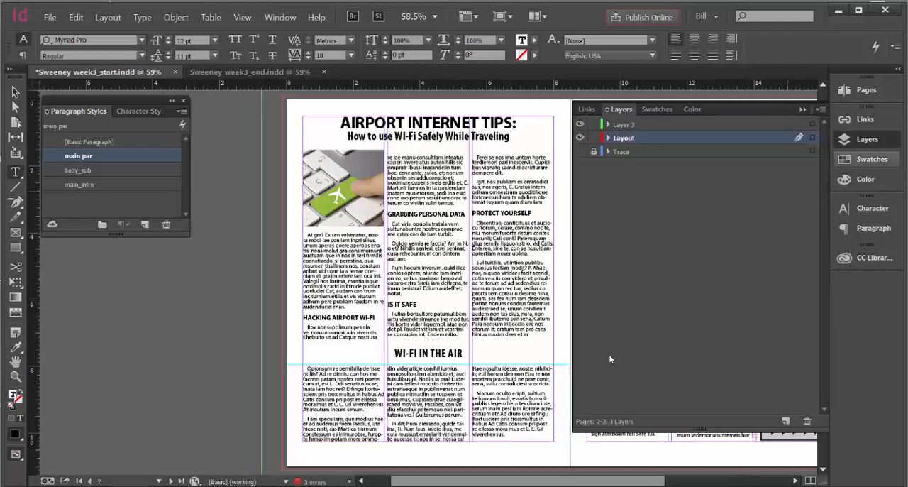
click(16, 376)
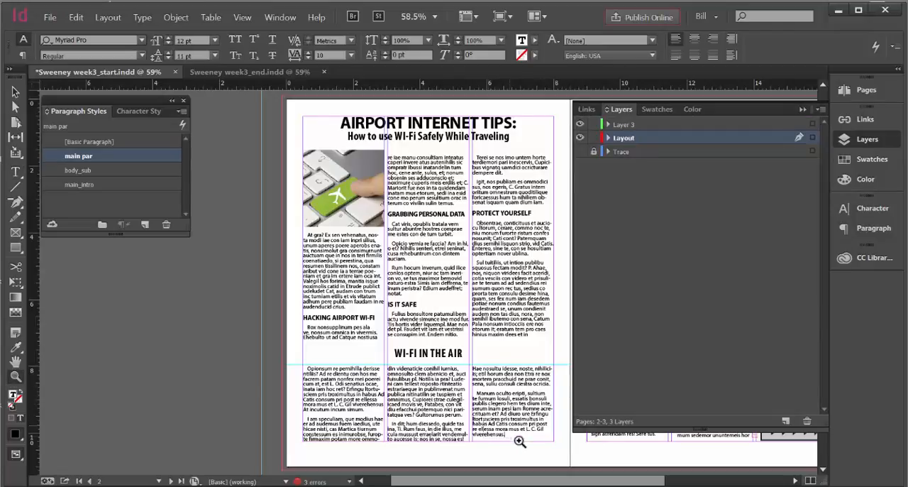
drag(484, 419, 568, 466)
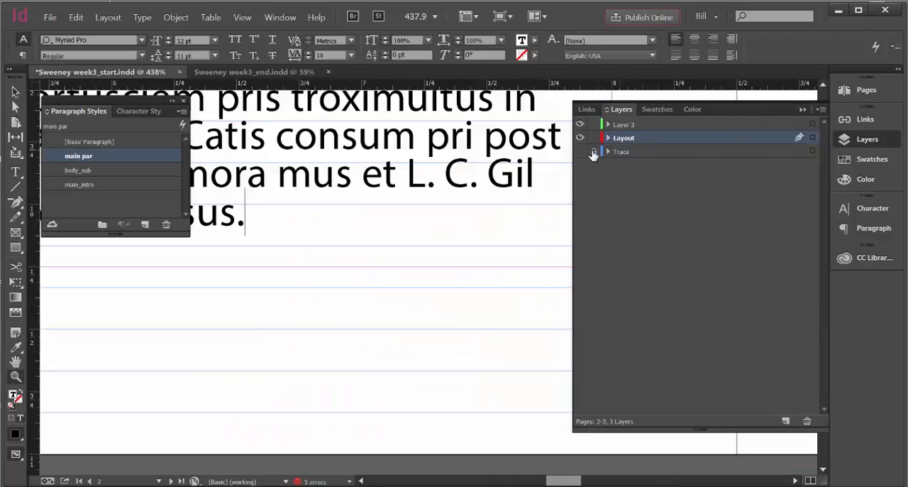
click(580, 151)
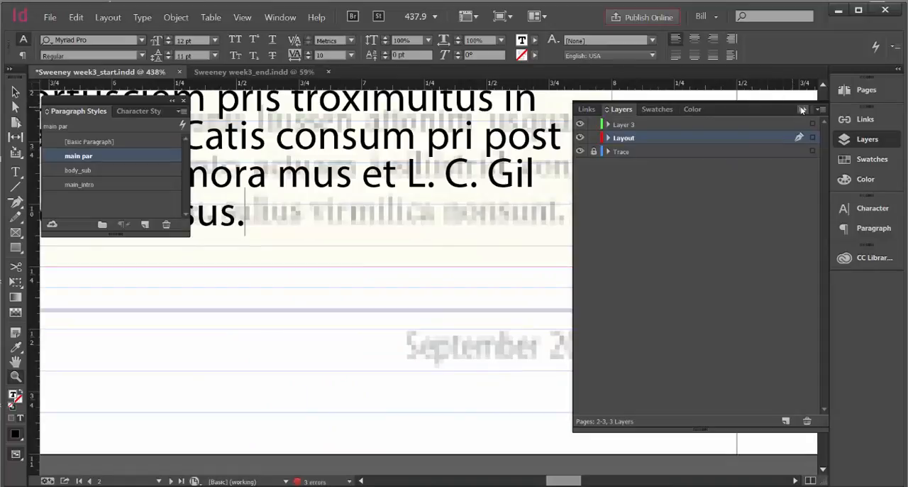
click(802, 109)
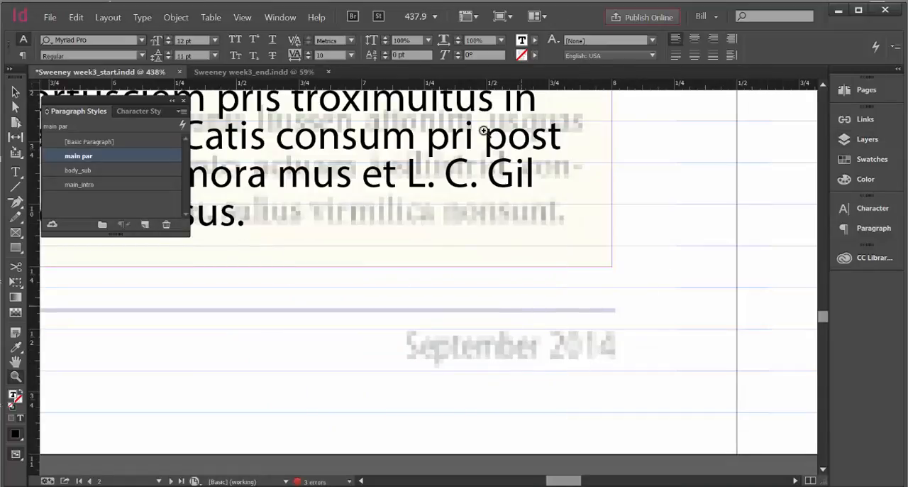
Compare the whole page with the traced original, hide the Trace layer, and collapse the Layers panel
click(245, 19)
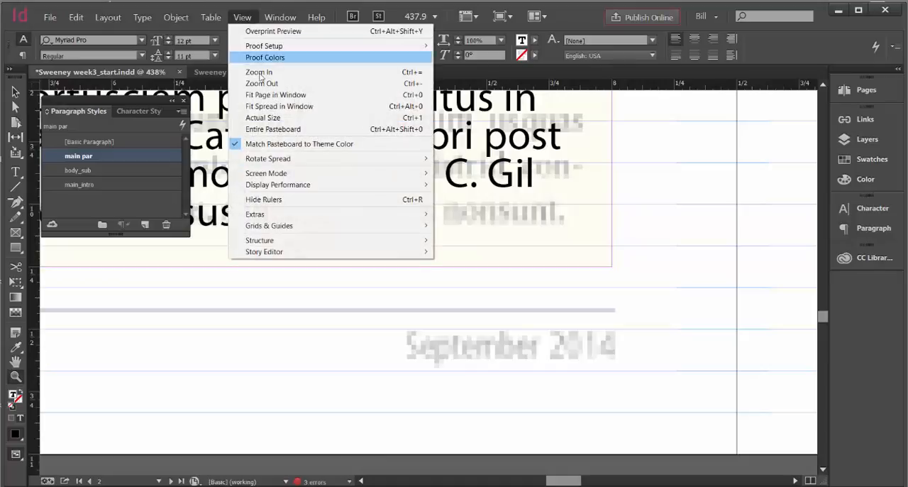
click(273, 95)
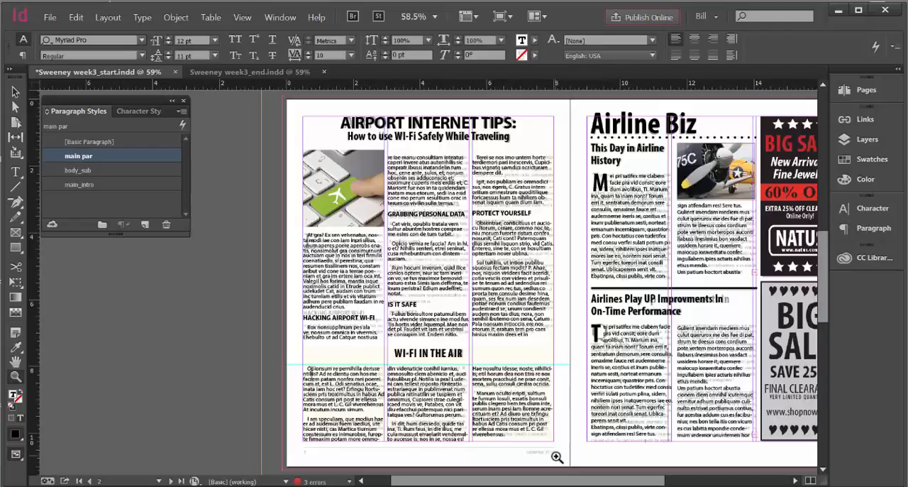
click(846, 140)
click(580, 152)
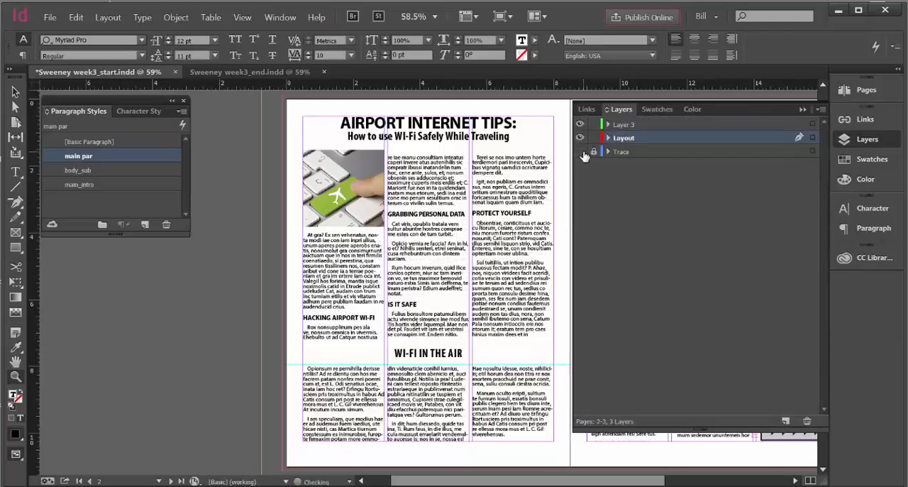
click(804, 110)
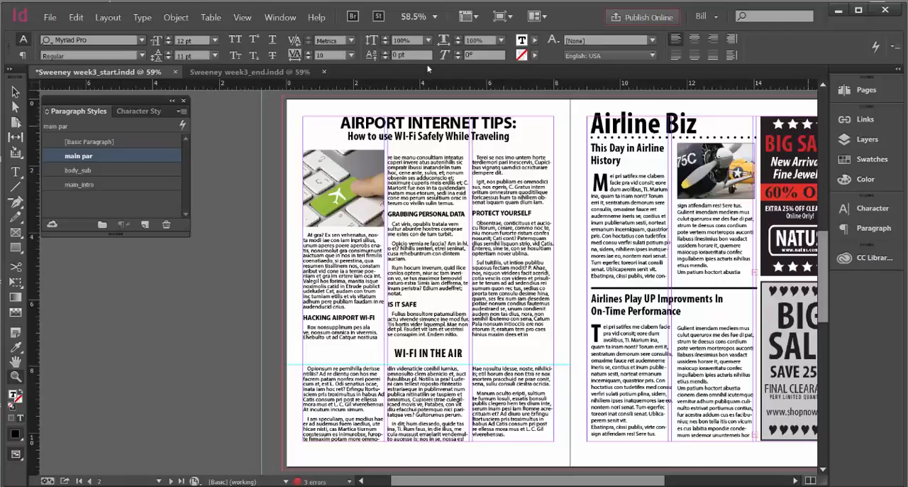
Set the screen mode to Preview and deselect everything to review the finished page without guides
click(239, 20)
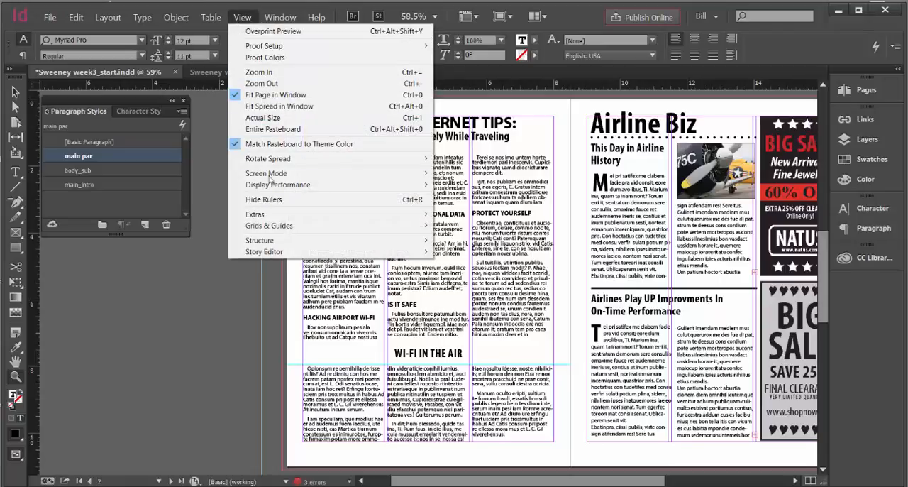
mouse_move(309, 176)
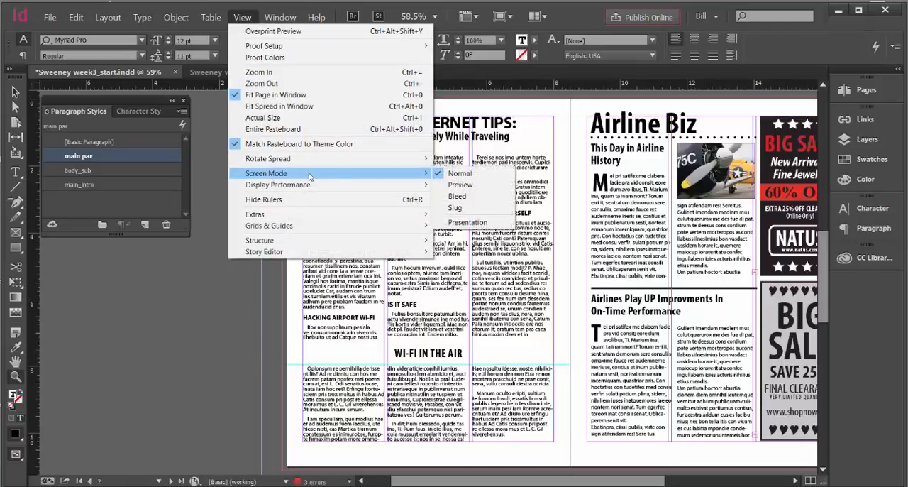
click(461, 184)
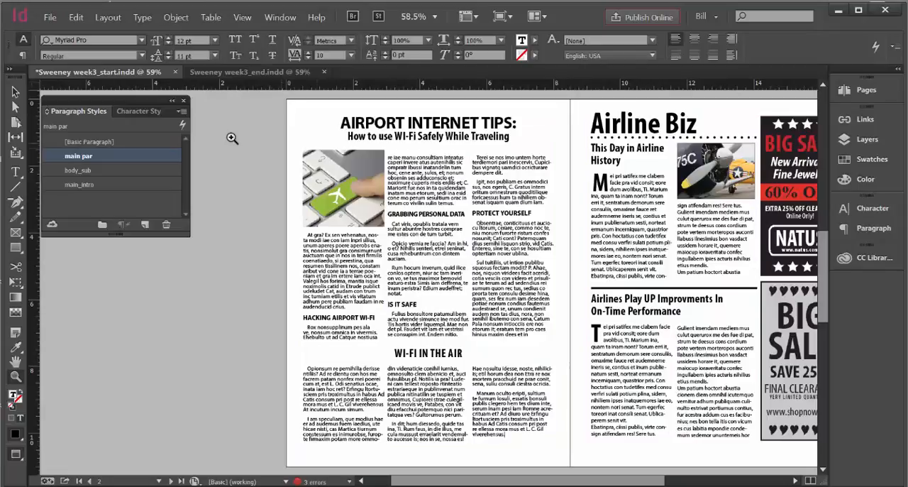
click(15, 93)
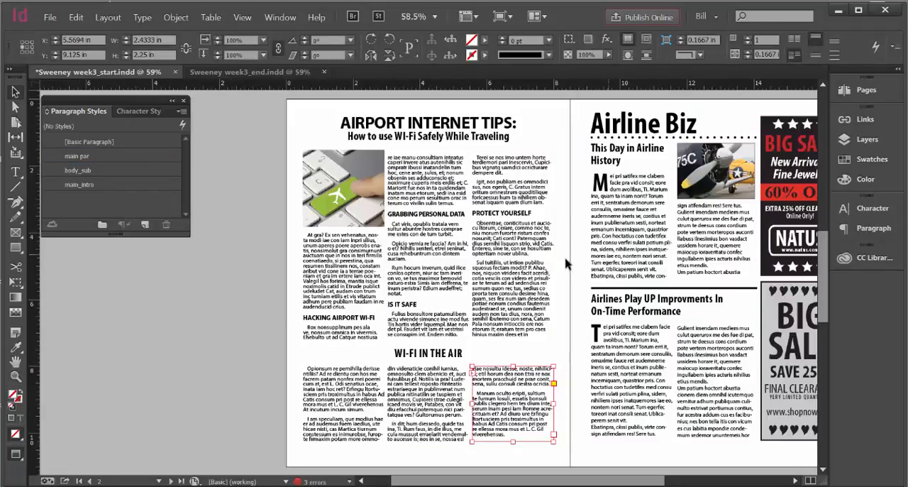
click(234, 322)
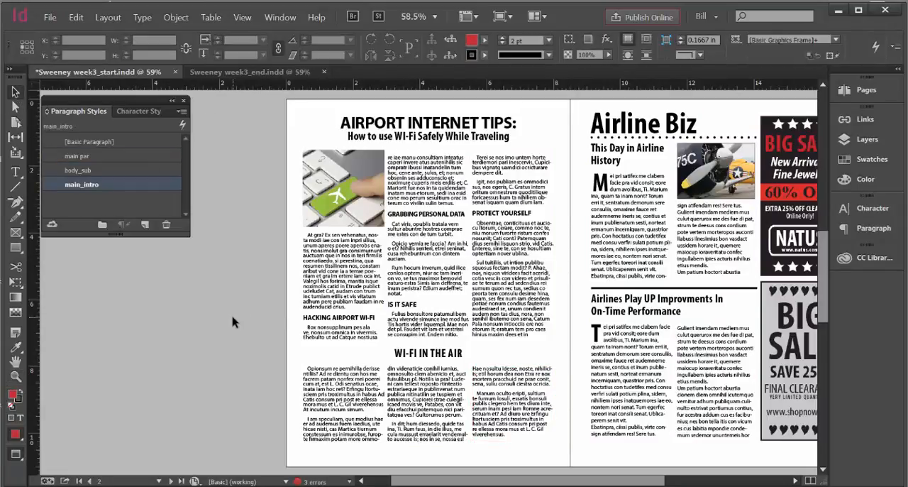